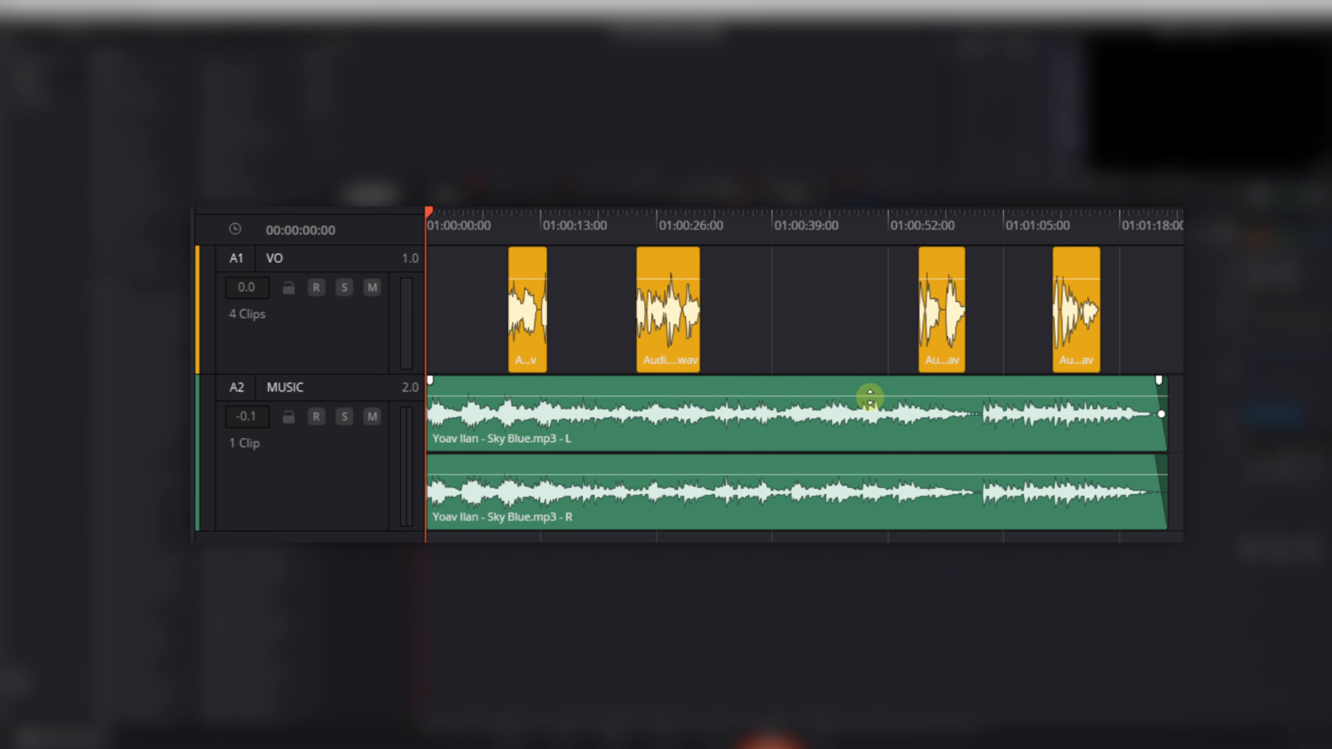
Try adjusting the music clip's level with its volume line on the timeline, ending back at its starting level
{"action": "left_click", "coordinate": [869, 397]}
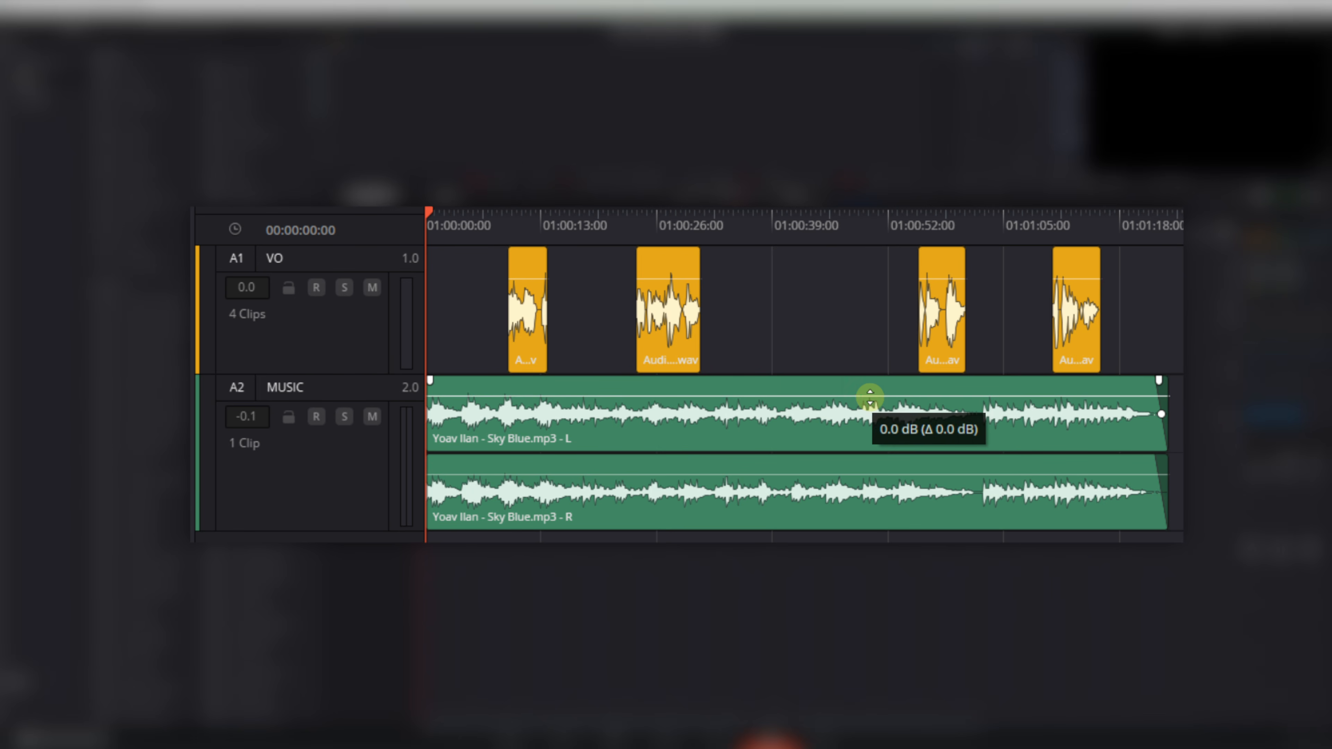
{"action": "left_click_drag", "start_coordinate": [869, 397], "coordinate": [874, 400]}
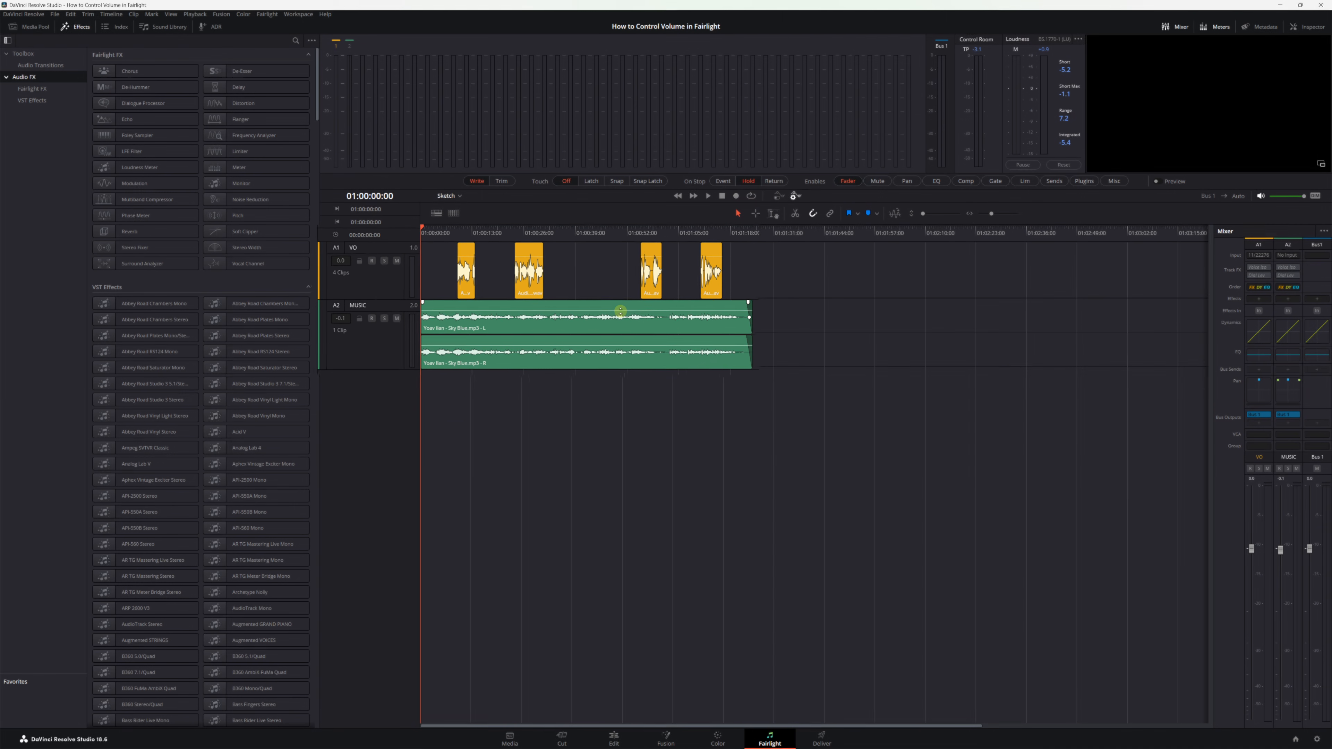
{"action": "left_click_drag", "start_coordinate": [609, 309], "coordinate": [609, 308]}
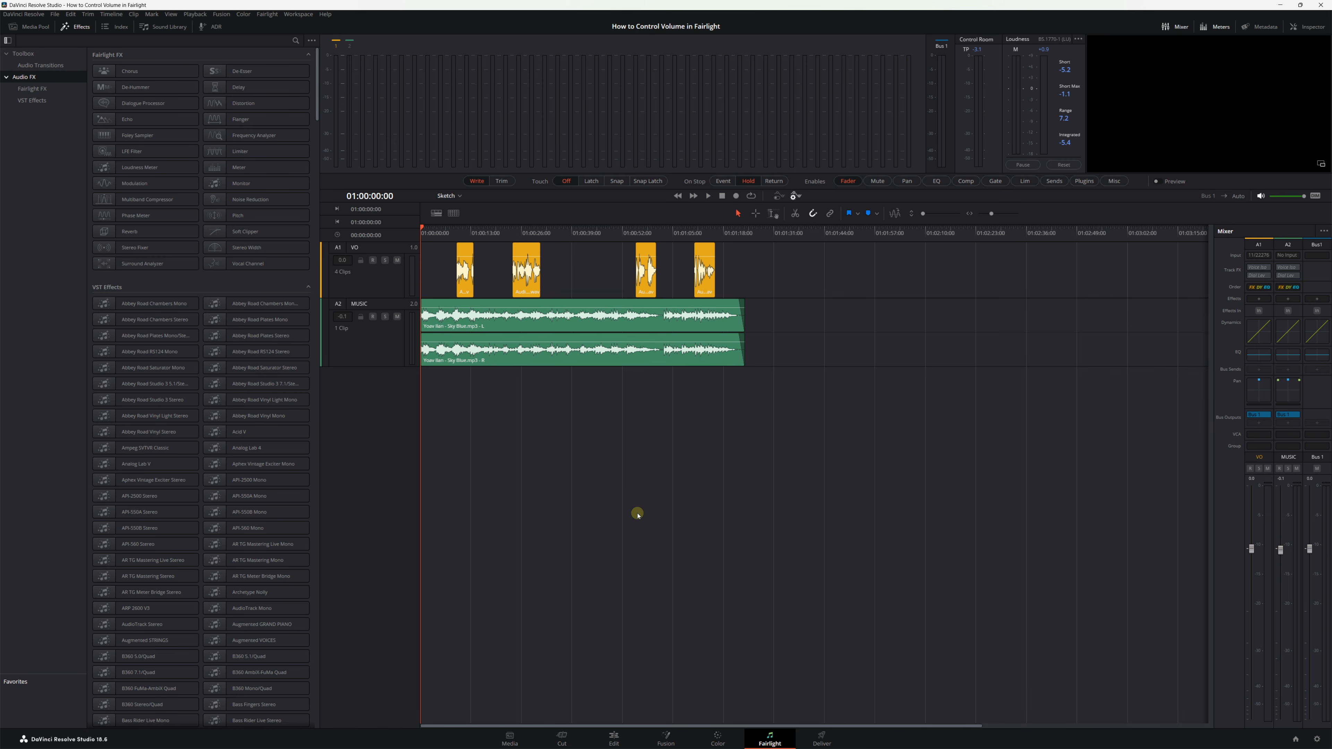
Show the music clip's audio properties in the Inspector and try adjusting the clip volume
{"action": "left_click", "coordinate": [537, 360]}
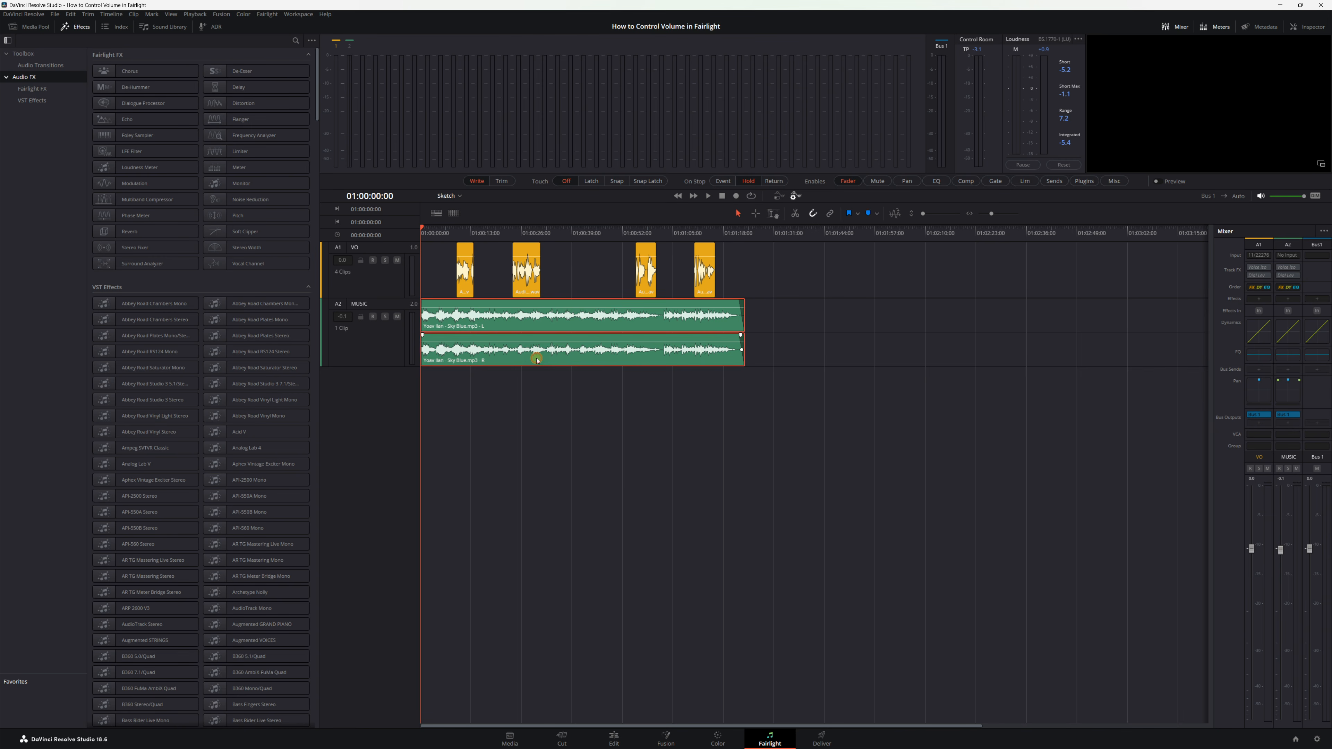
{"action": "left_click", "coordinate": [1281, 20]}
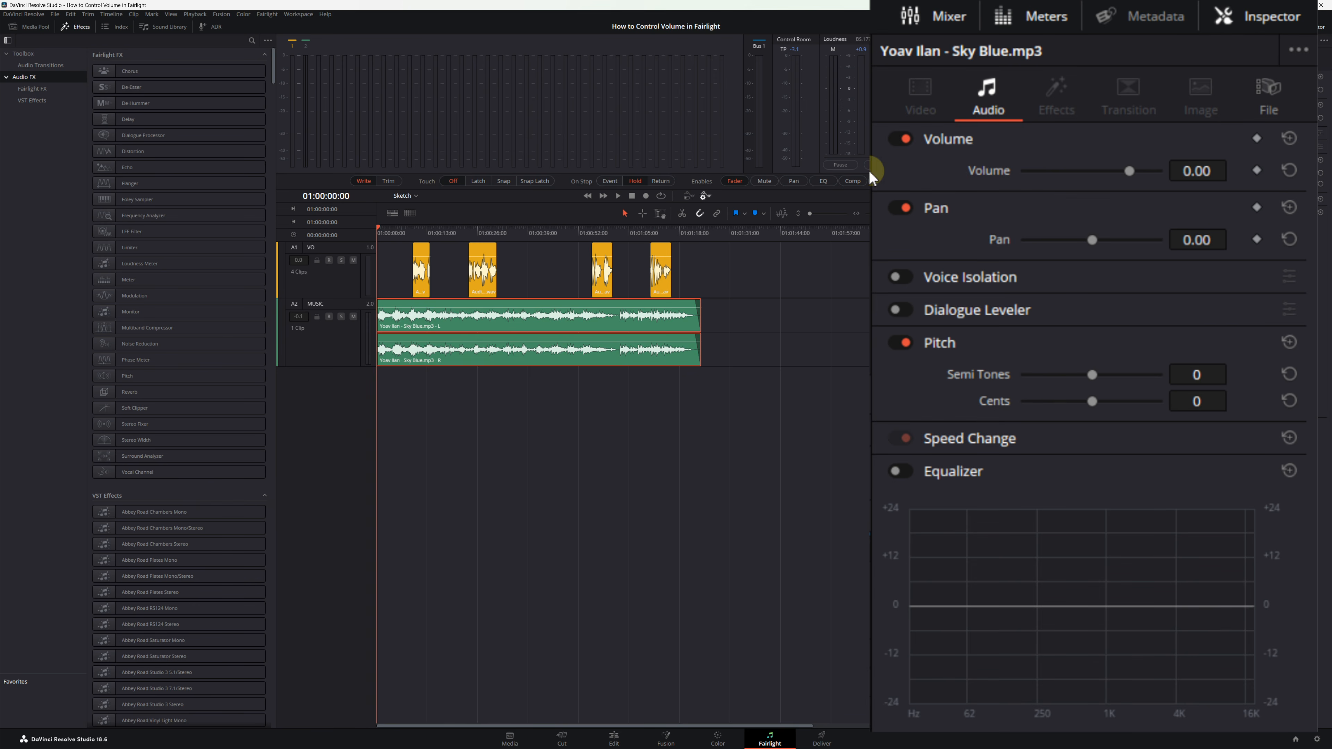
{"action": "mouse_move", "coordinate": [1129, 170]}
{"action": "left_mouse_down"}
{"action": "mouse_move", "coordinate": [1091, 171]}
{"action": "mouse_move", "coordinate": [1151, 179]}
{"action": "mouse_move", "coordinate": [1082, 186]}
{"action": "mouse_move", "coordinate": [1135, 190]}
{"action": "mouse_move", "coordinate": [1129, 178]}
{"action": "left_mouse_up"}
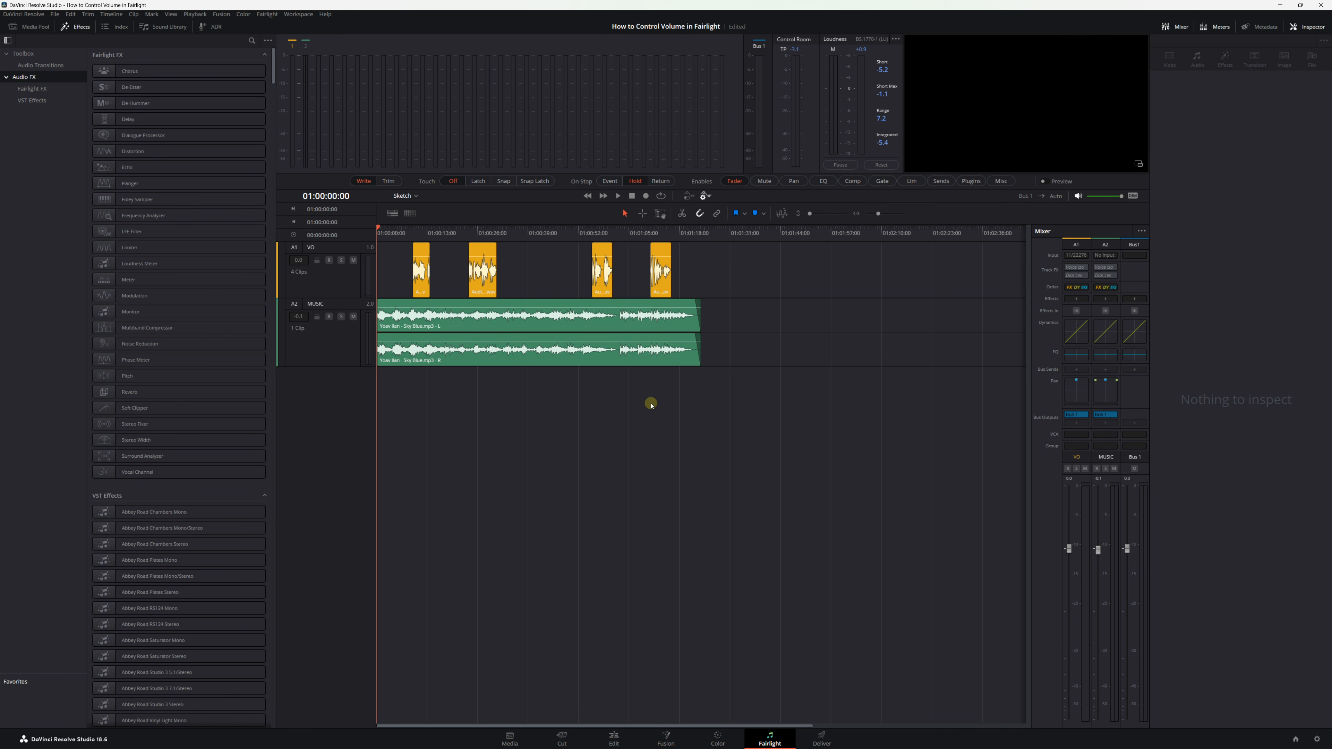
Lower the VO track's level to -53.80 in the Inspector, then reset it to its default
{"action": "left_click", "coordinate": [330, 283]}
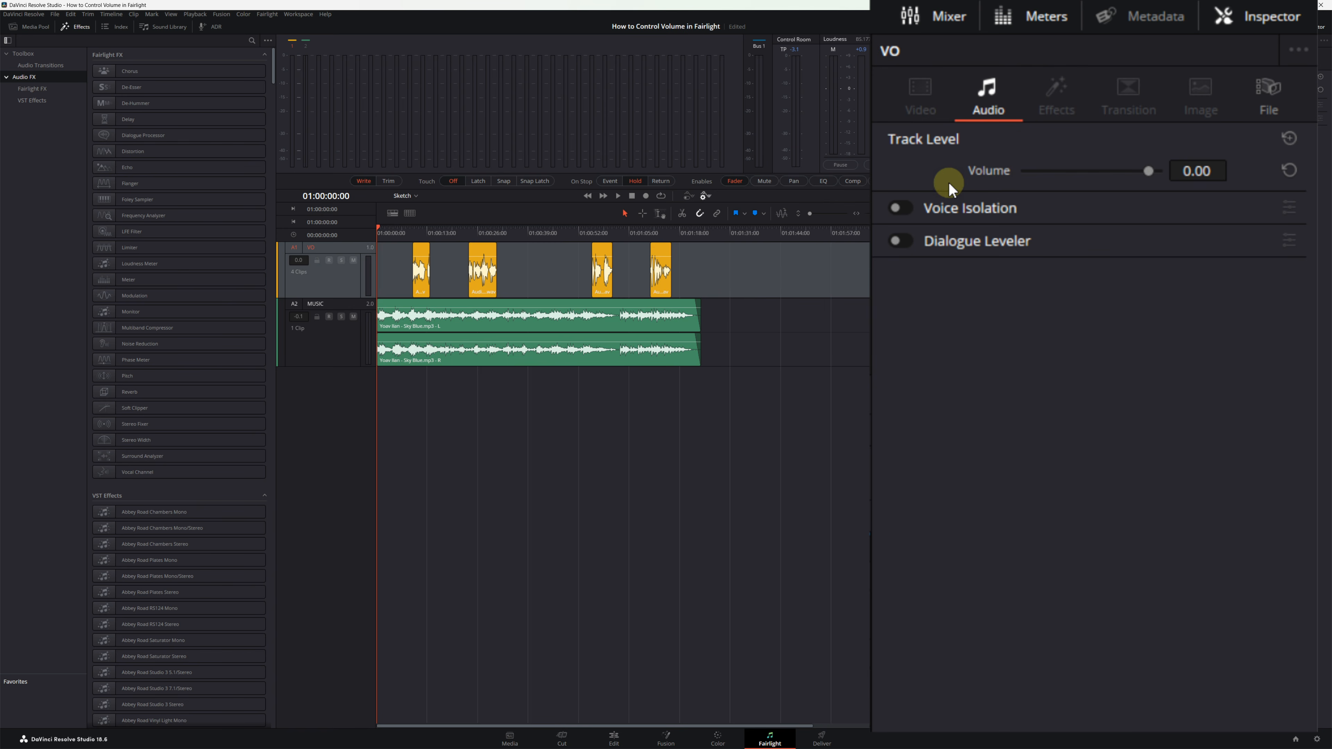
{"action": "left_click_drag", "start_coordinate": [1146, 172], "coordinate": [1082, 177]}
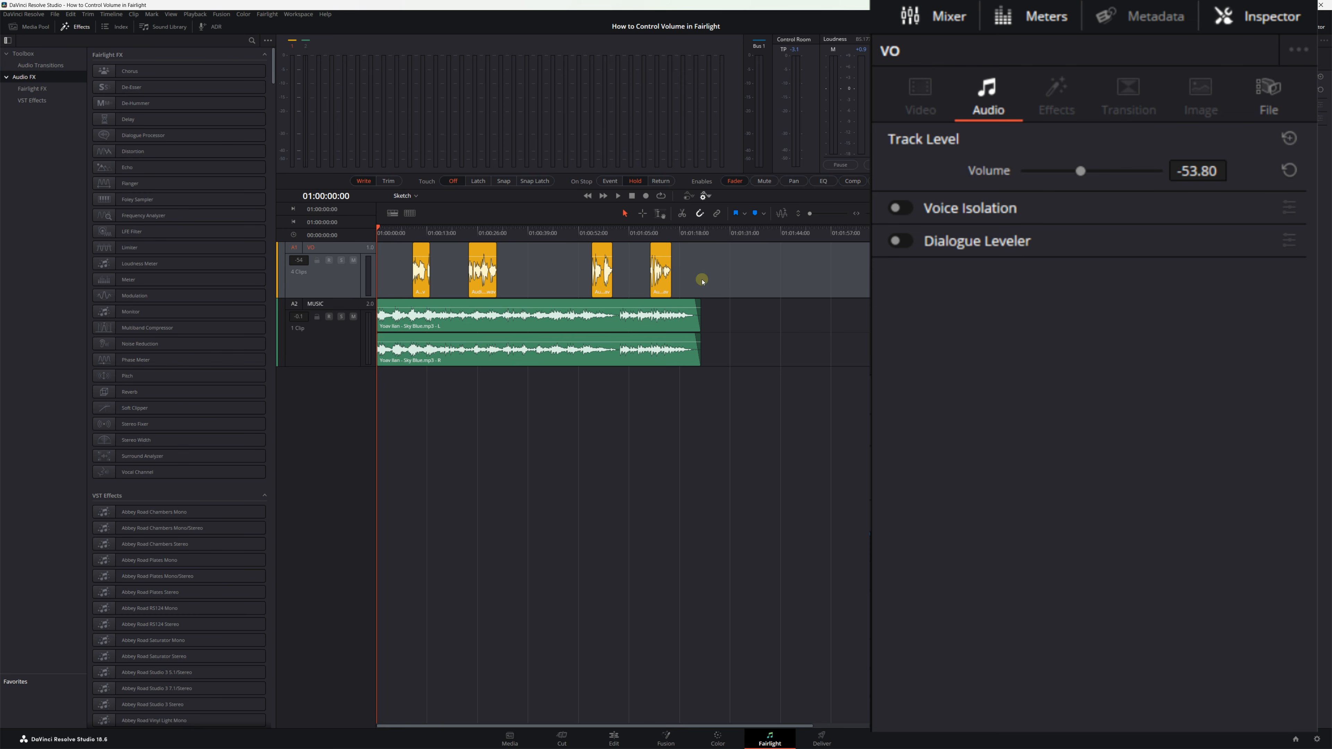
{"action": "left_click", "coordinate": [321, 290]}
{"action": "double_click", "coordinate": [986, 175]}
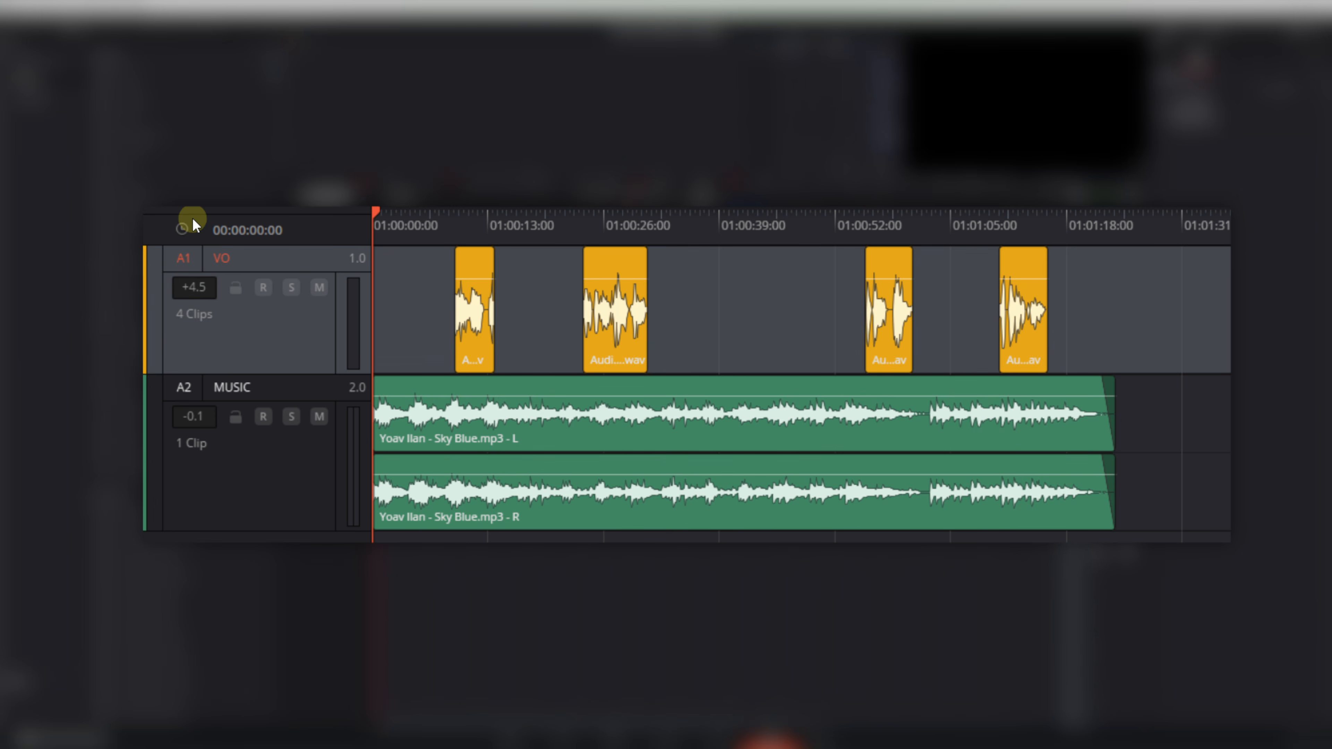
Adjust the VO track's level from its track header to -6.1 dB, then reset it to 0.0
{"action": "left_click_drag", "start_coordinate": [210, 362], "coordinate": [199, 333]}
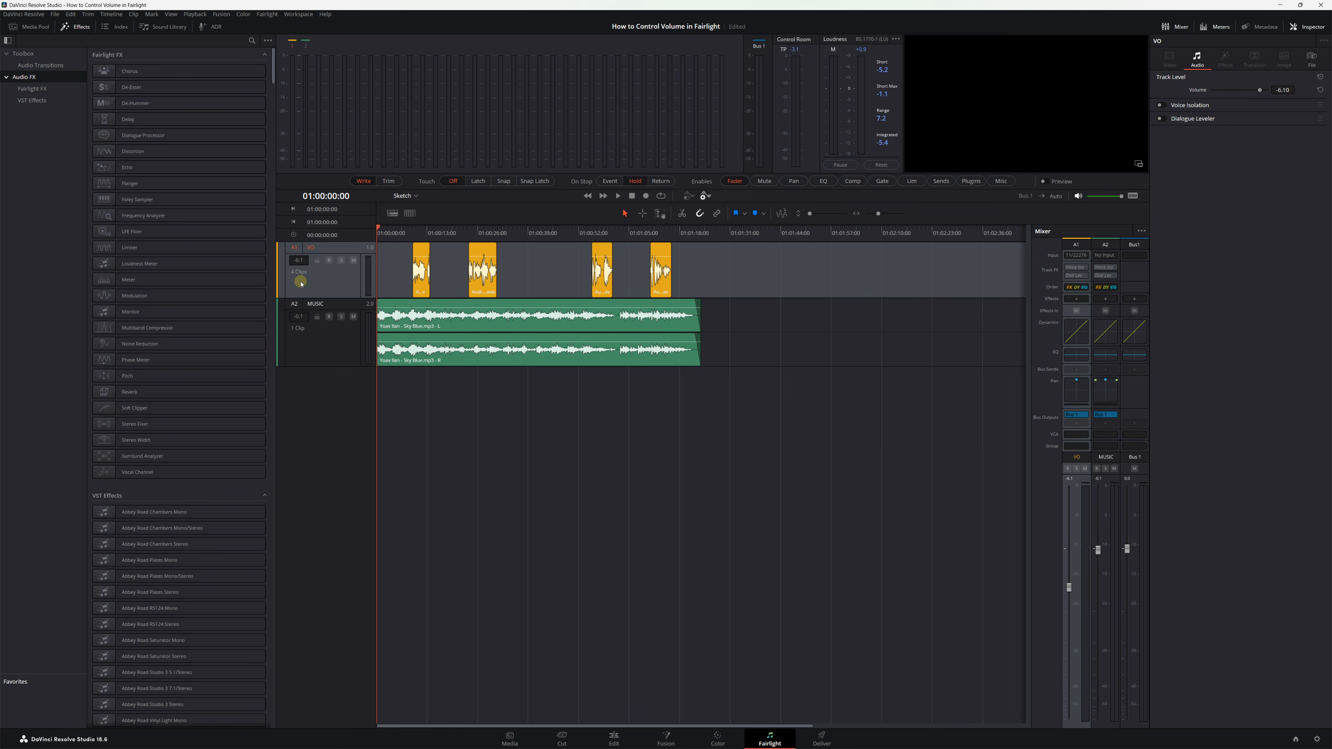
{"action": "double_click", "coordinate": [304, 257]}
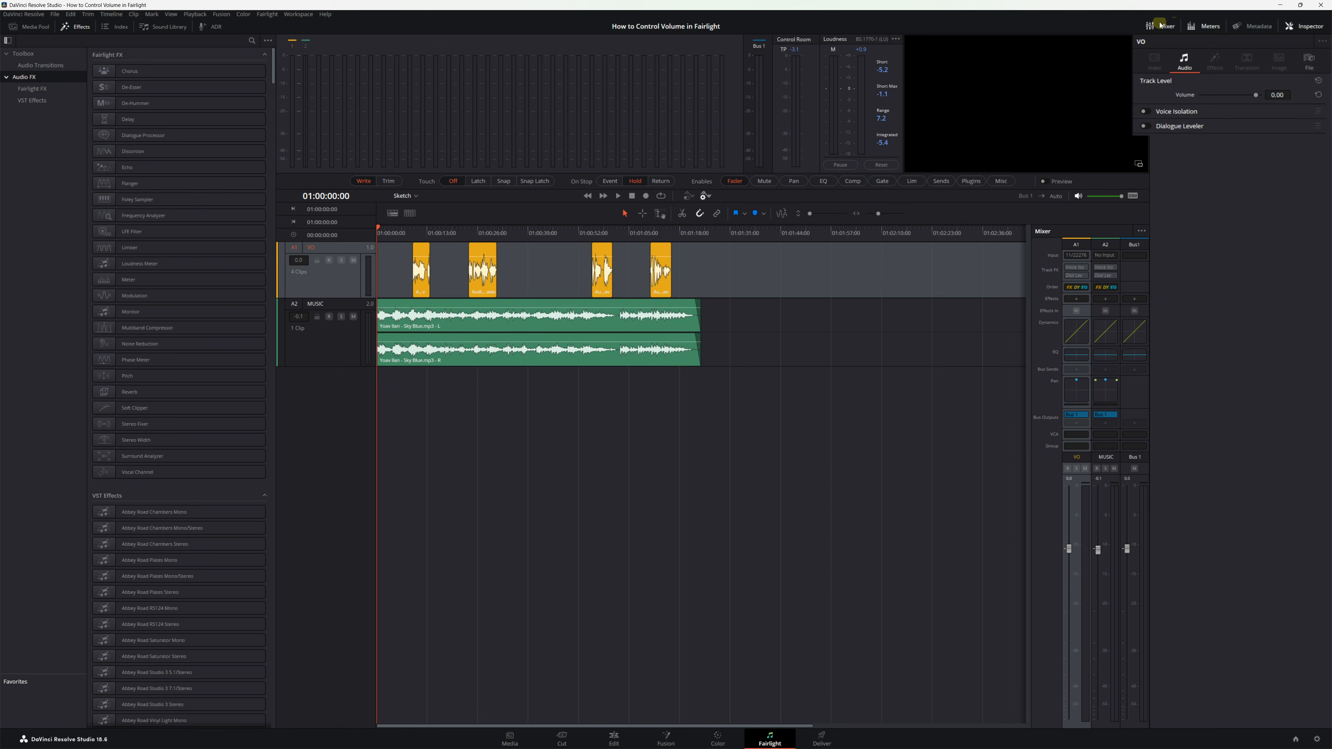
Toggle the Mixer's visibility and try lowering and raising the VO channel's fader in it
{"action": "left_click", "coordinate": [929, 17]}
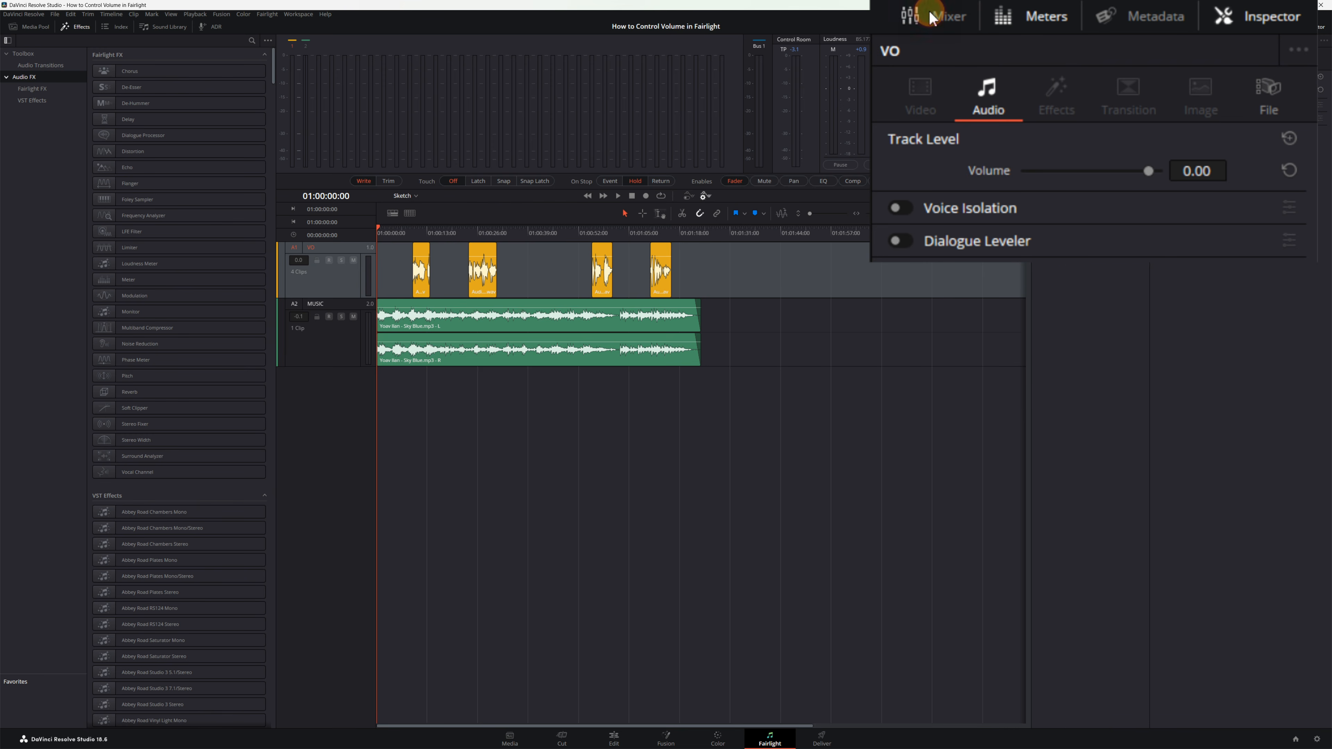
{"action": "left_click", "coordinate": [929, 18]}
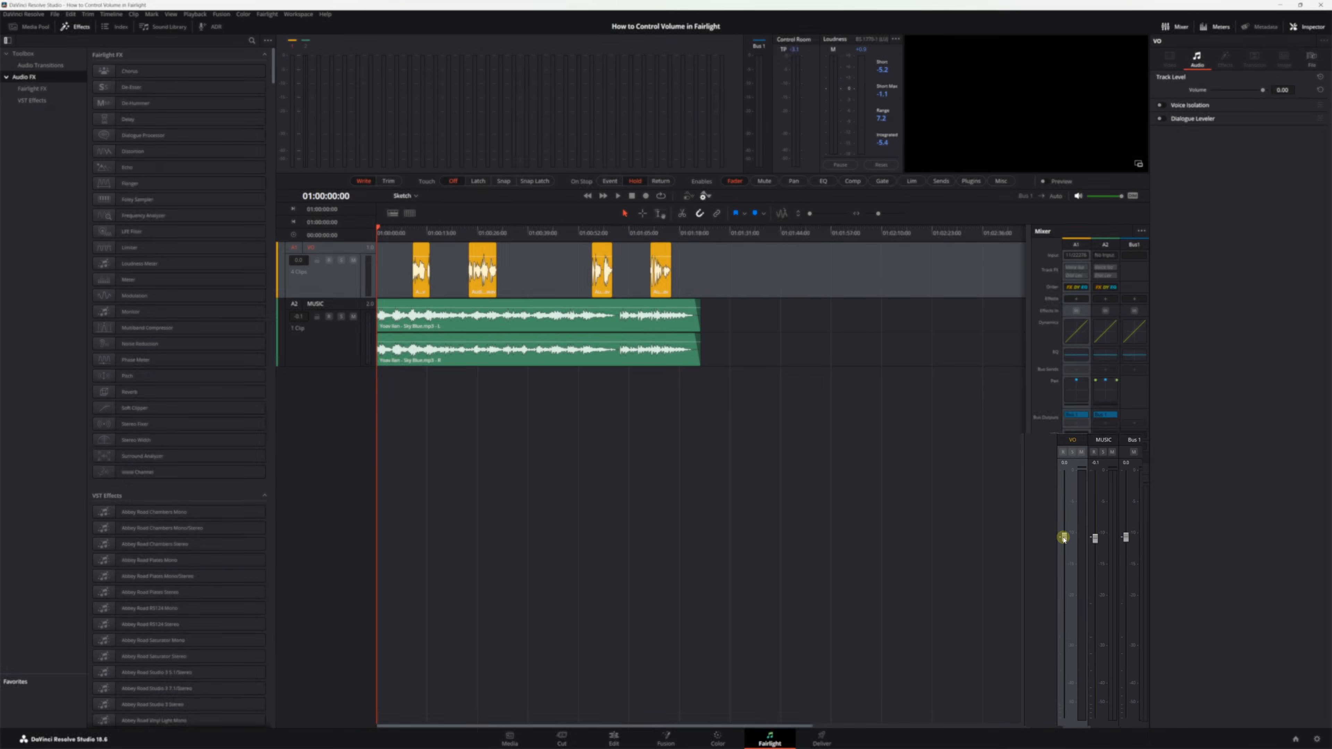
{"action": "left_click_drag", "start_coordinate": [1062, 537], "coordinate": [1061, 551]}
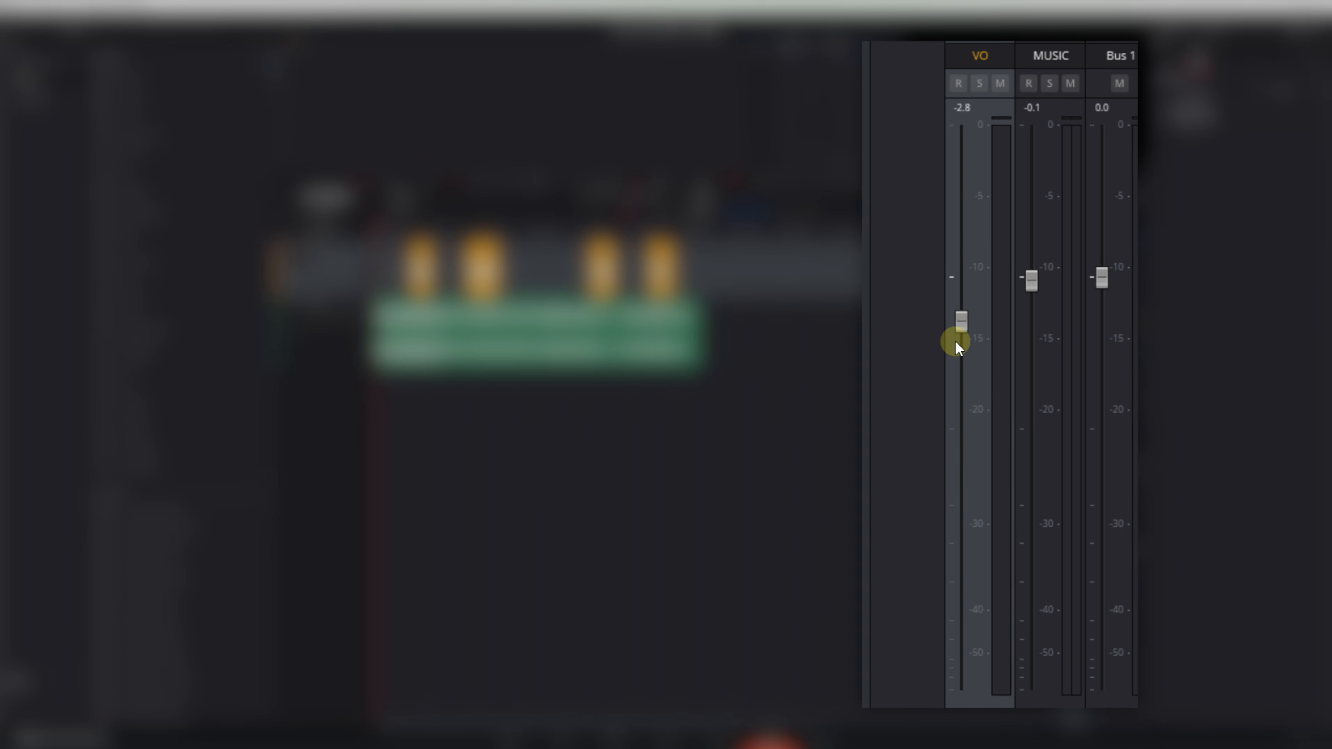
{"action": "left_click_drag", "start_coordinate": [954, 562], "coordinate": [1005, 168]}
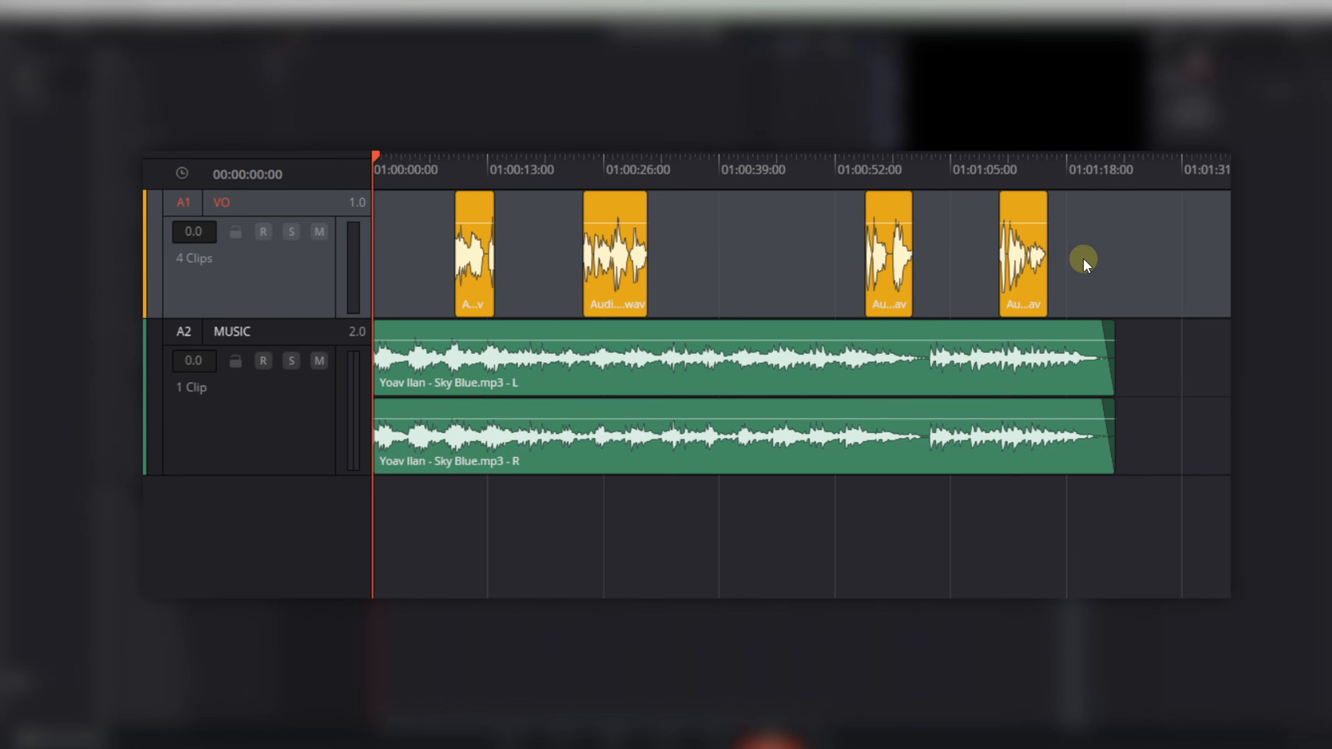
Normalize all four VO clips using ITU-R BS.1770-4, target level -2.0 dBTP, target loudness -17 LKFS and the Relative set level
{"action": "left_click_drag", "start_coordinate": [1083, 259], "coordinate": [463, 291]}
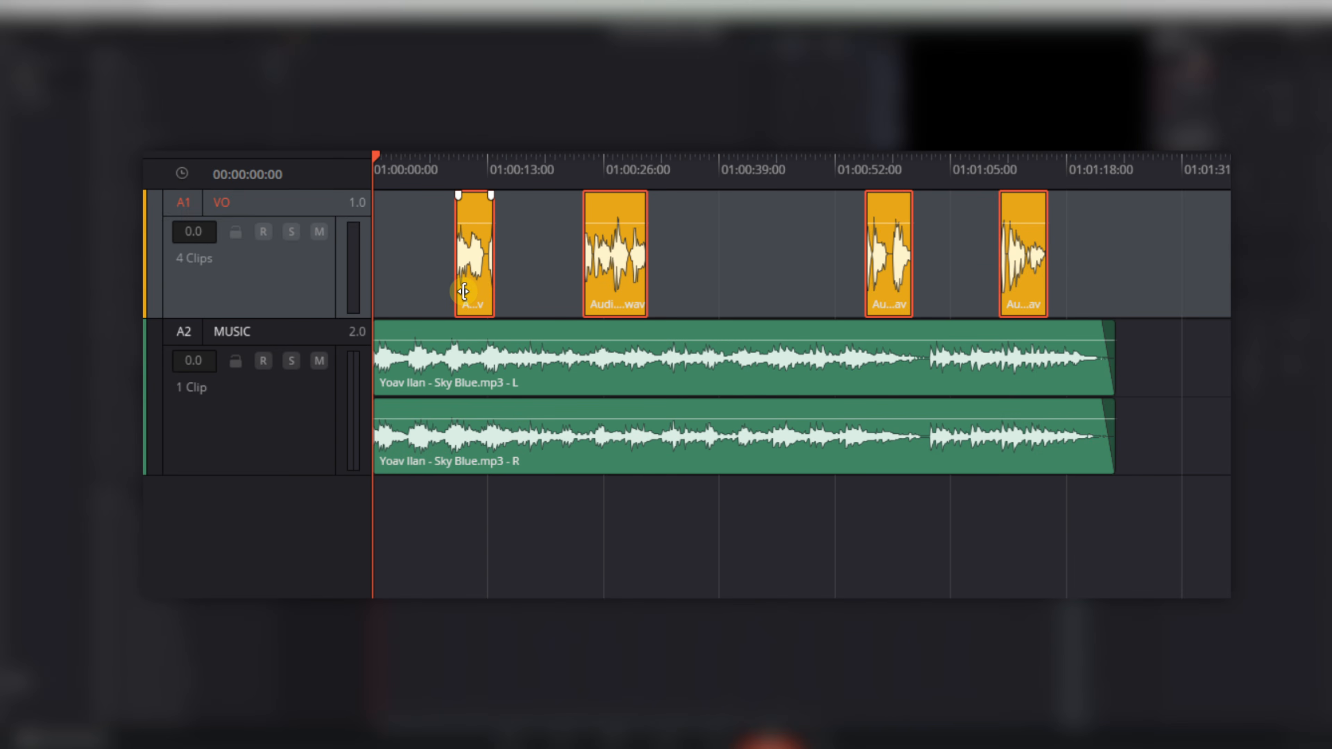
{"action": "right_click", "coordinate": [622, 283]}
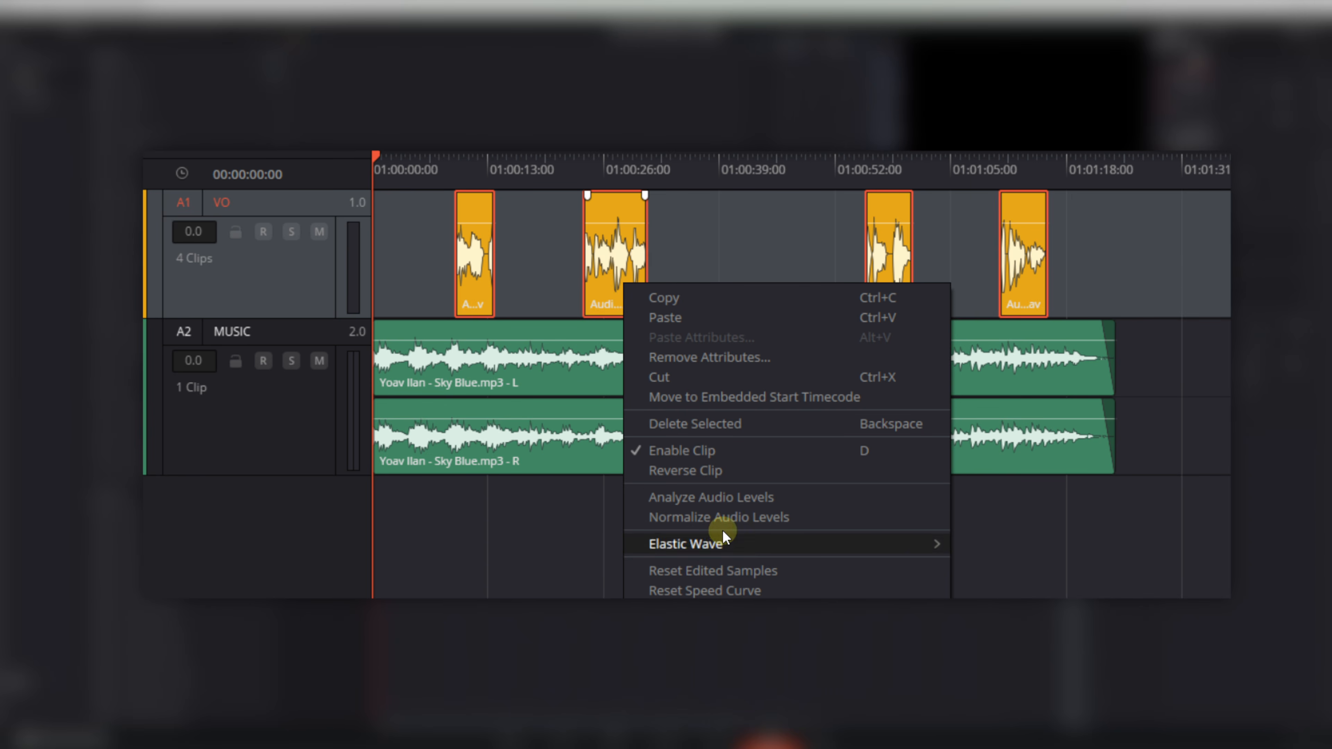
{"action": "left_click", "coordinate": [718, 517]}
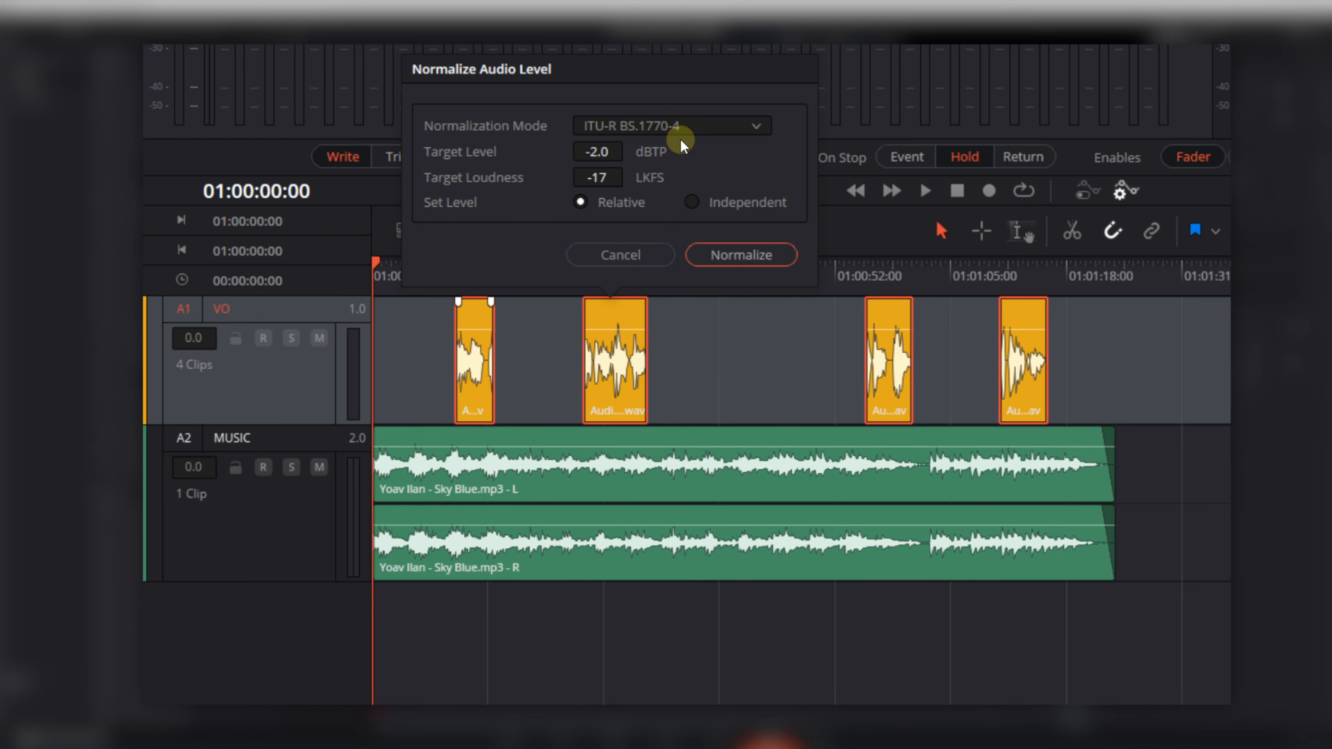
{"action": "left_click", "coordinate": [722, 131]}
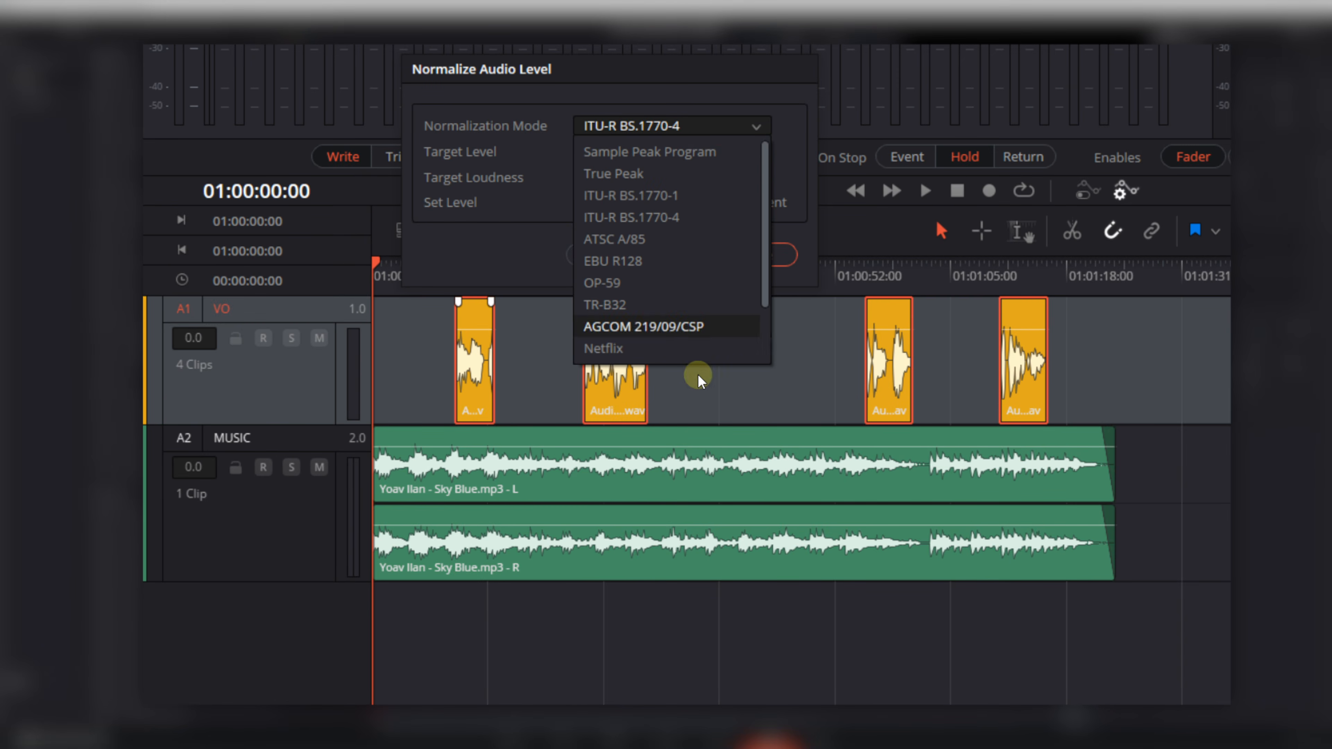
{"action": "scroll", "coordinate": [691, 212], "scroll_direction": "down", "scroll_amount": 3}
{"action": "scroll", "coordinate": [702, 306], "scroll_direction": "up", "scroll_amount": 3}
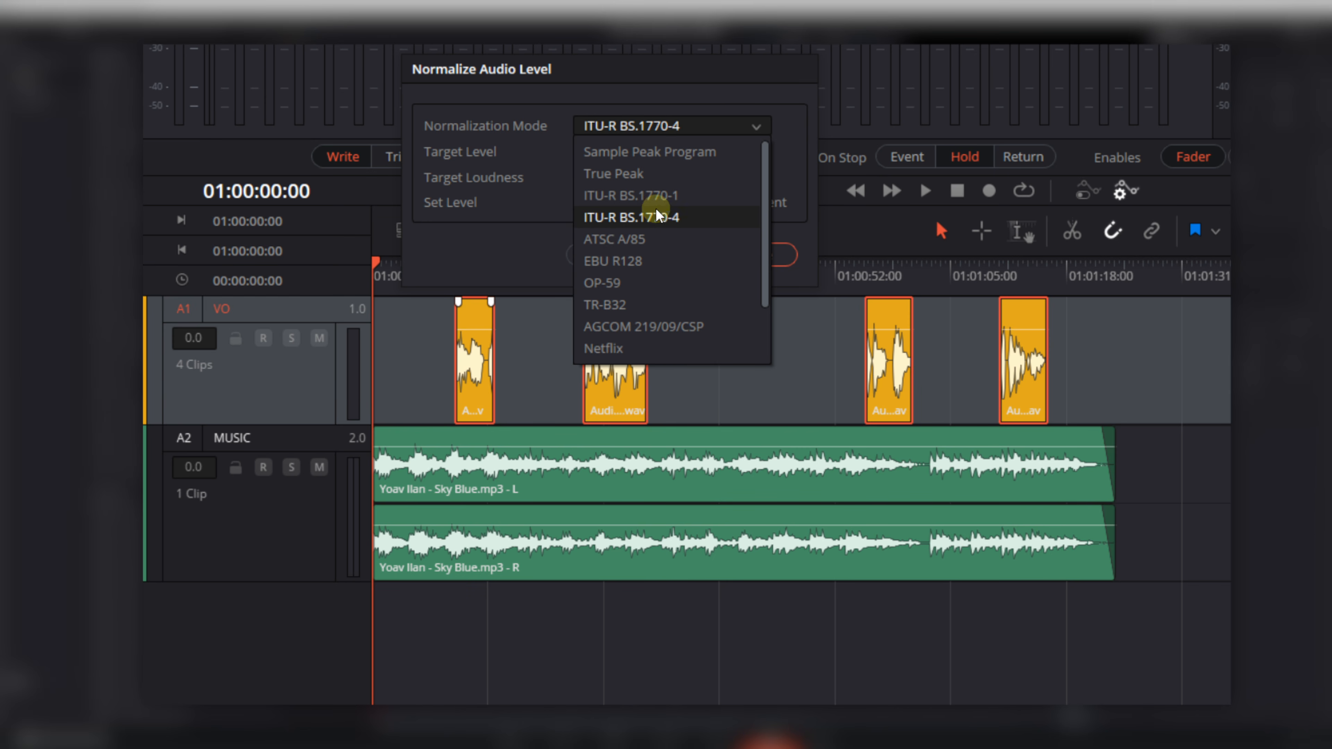
{"action": "left_click", "coordinate": [652, 219]}
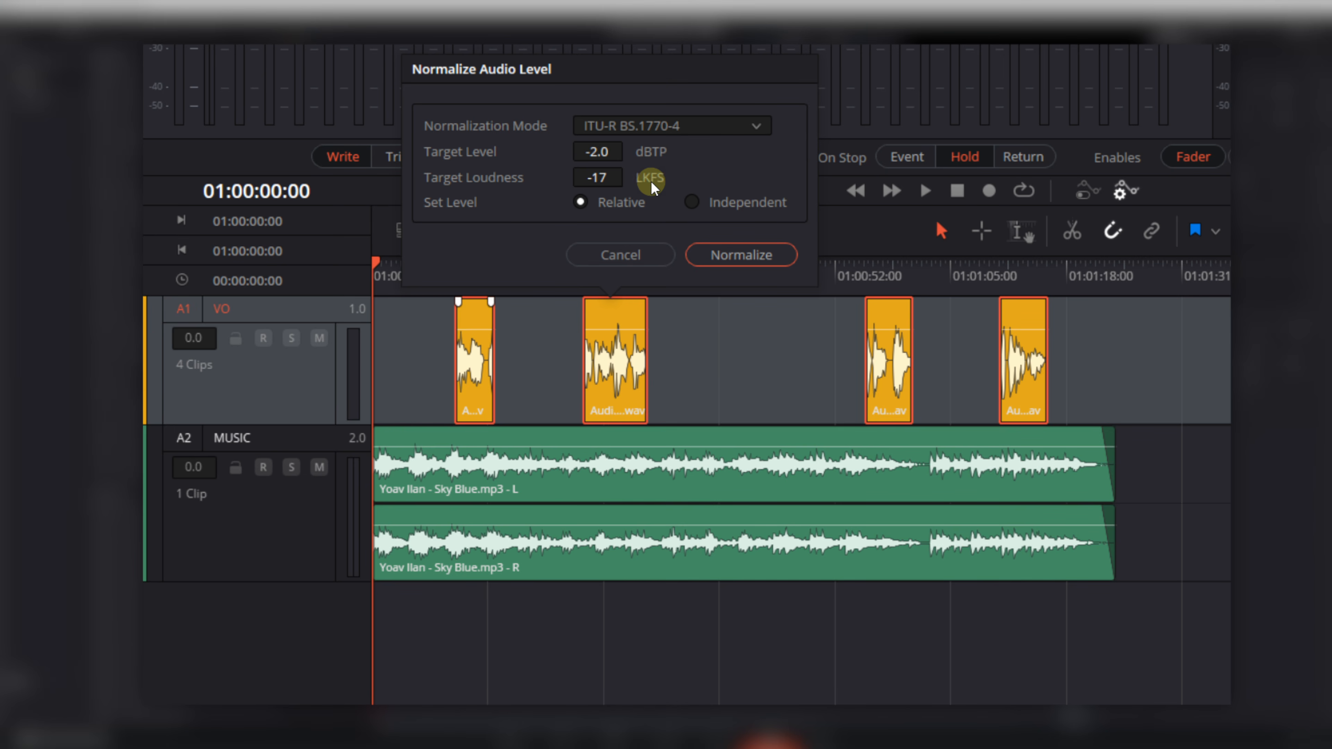
{"action": "left_click", "coordinate": [691, 202]}
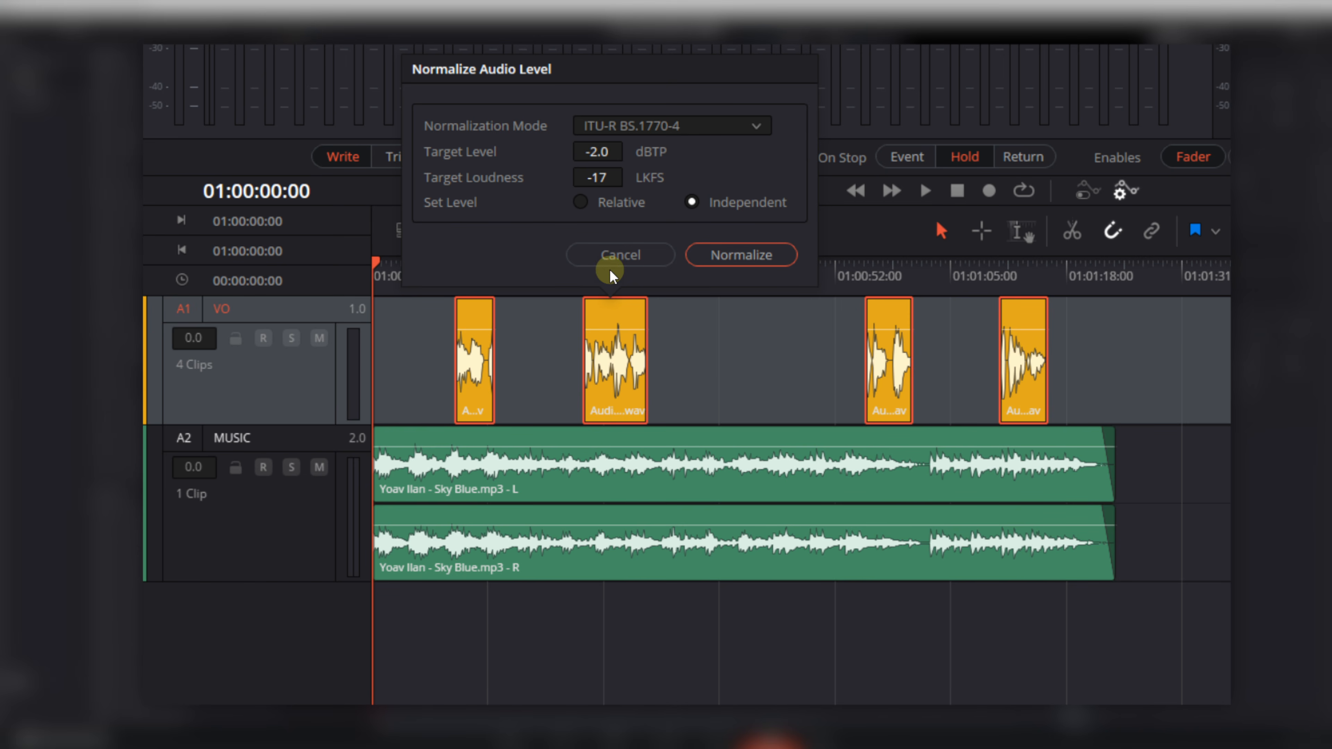
{"action": "left_click", "coordinate": [581, 203]}
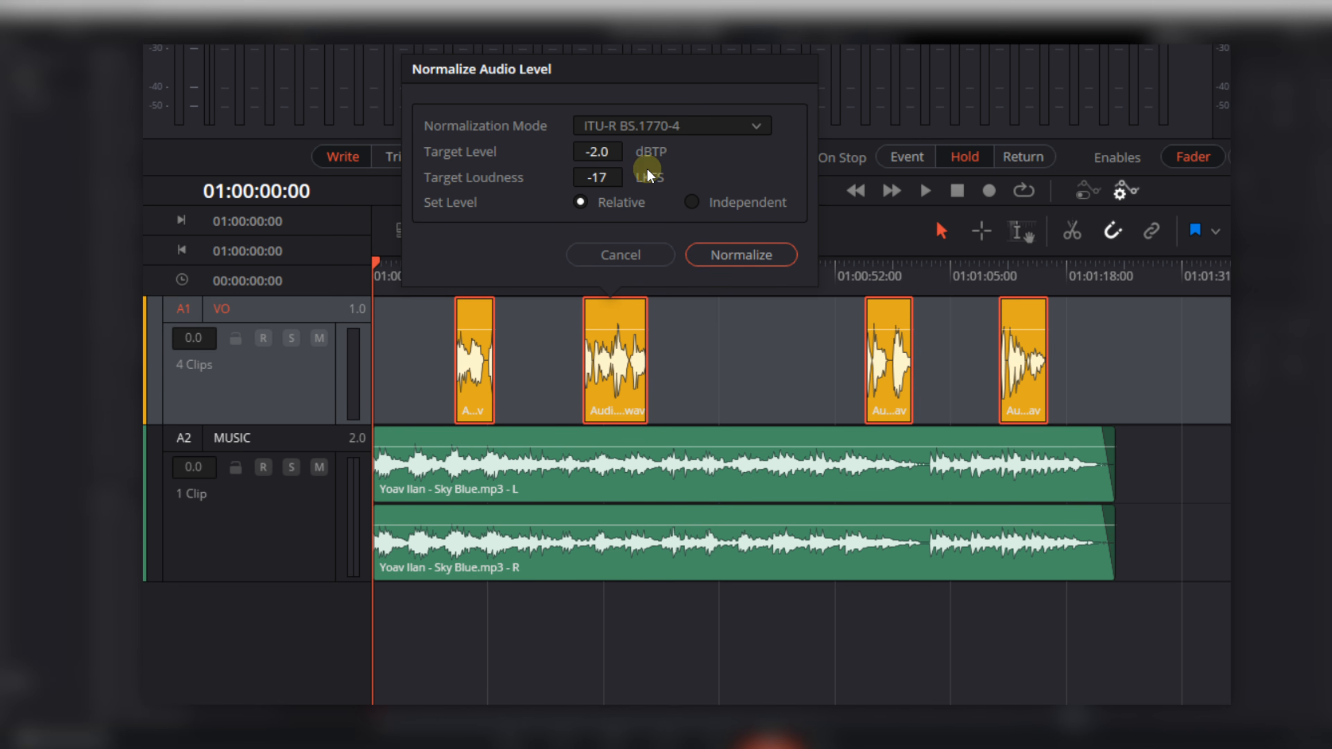
{"action": "left_click", "coordinate": [745, 260]}
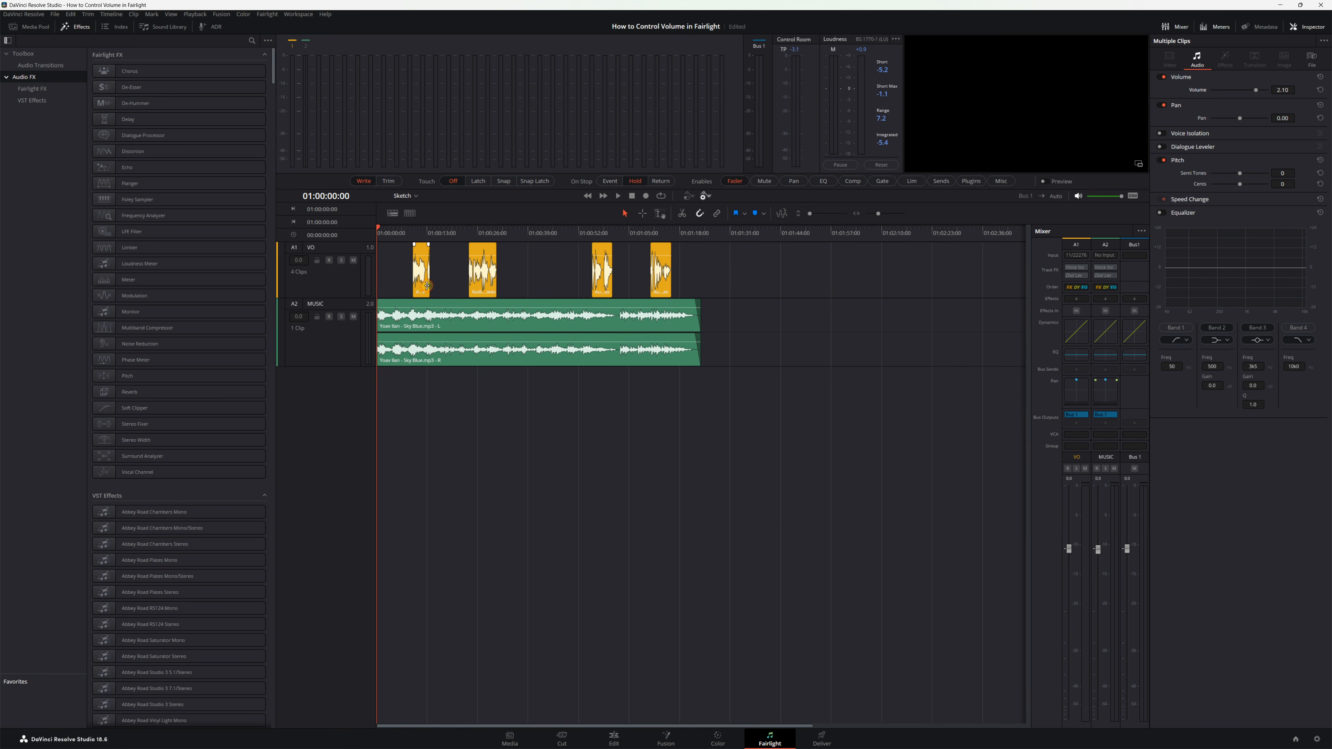
Check the clip volume of individual VO clips in the Inspector, then hide the Inspector
{"action": "left_click", "coordinate": [423, 287]}
{"action": "left_click", "coordinate": [481, 280]}
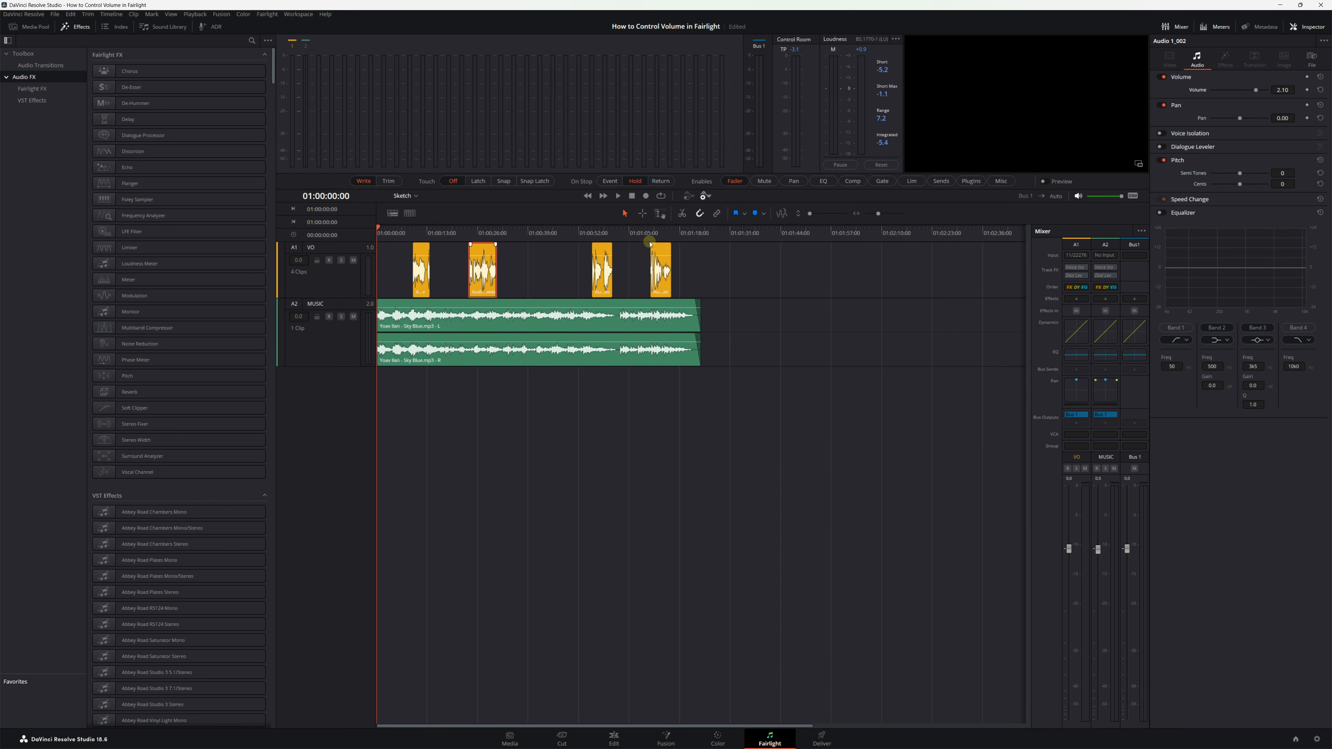
{"action": "left_click", "coordinate": [606, 280]}
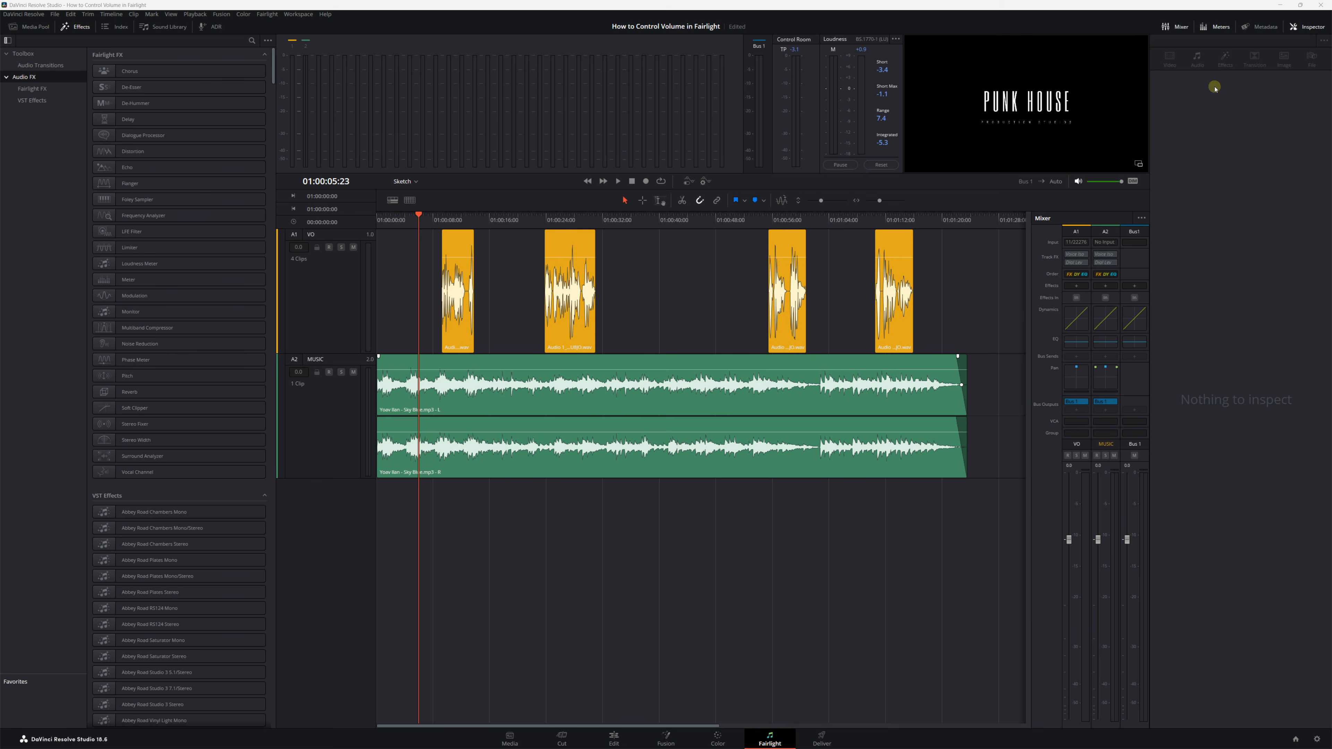
{"action": "left_click", "coordinate": [1301, 27]}
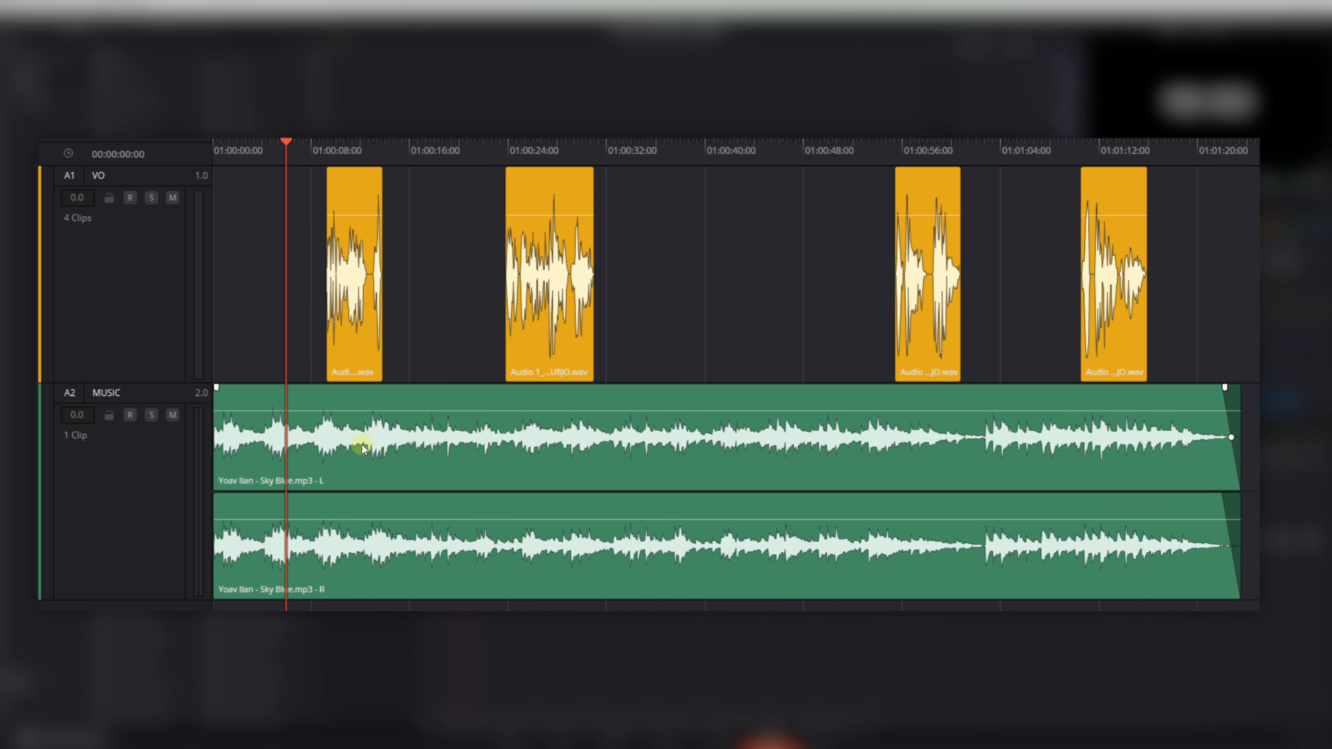
Add two volume keyframes to the music clip, one second before the first VO clip and at that clip's start
{"action": "scroll", "coordinate": [465, 400], "scroll_direction": "up", "scroll_amount": 5}
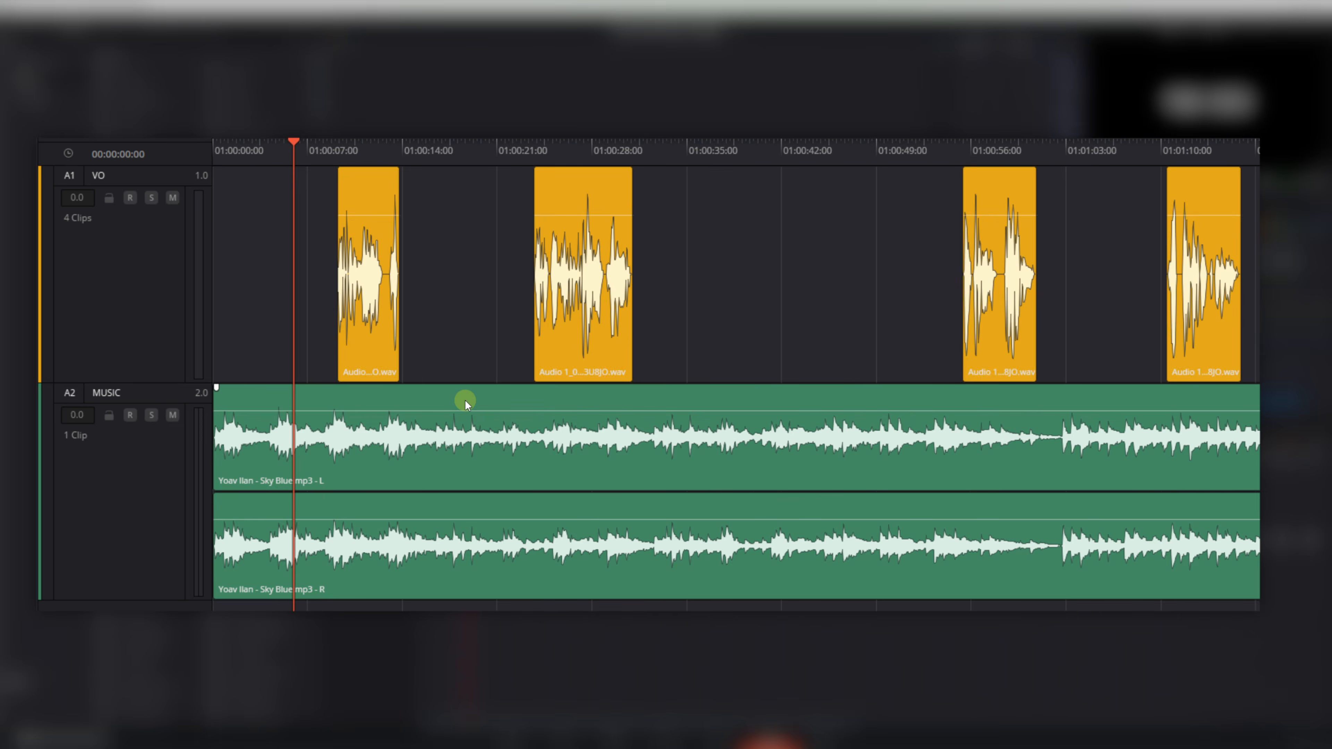
{"action": "scroll", "coordinate": [461, 396], "scroll_direction": "up", "scroll_amount": 3}
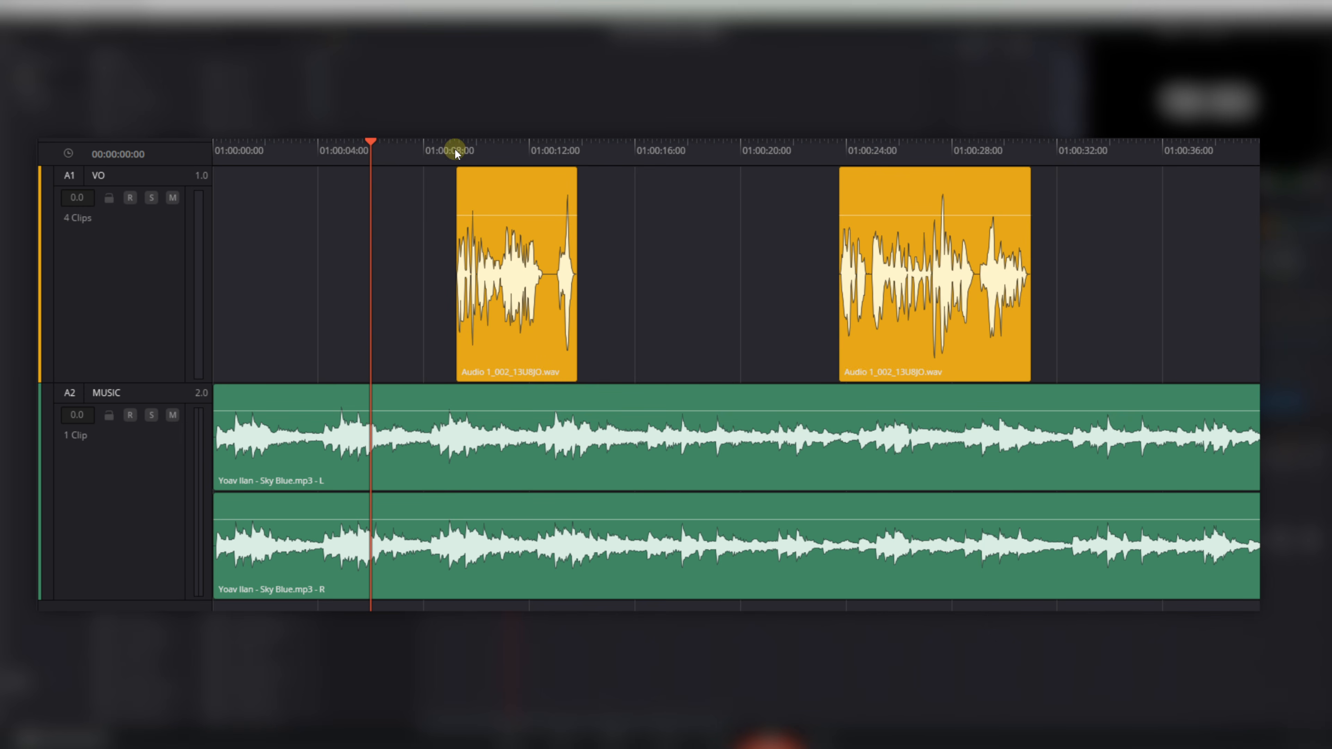
{"action": "left_click", "coordinate": [455, 140]}
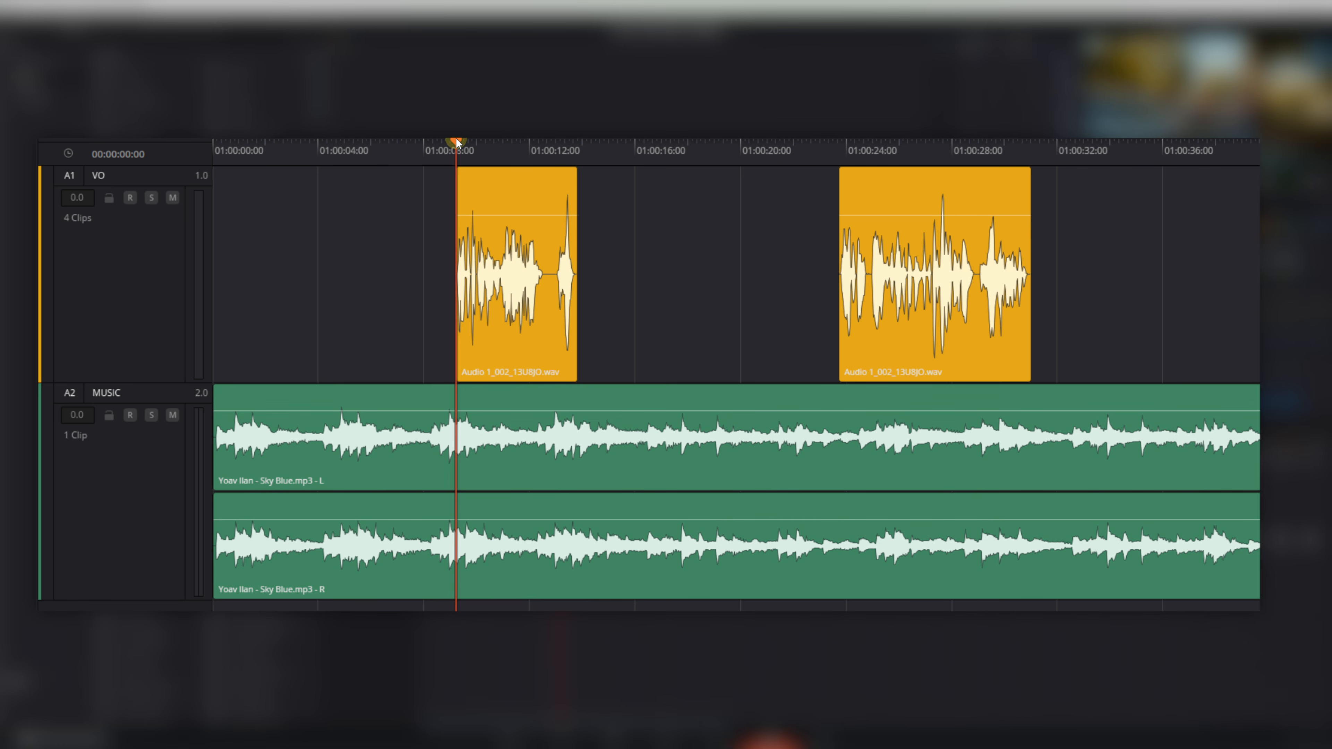
{"action": "key", "text": "shift+Left"}
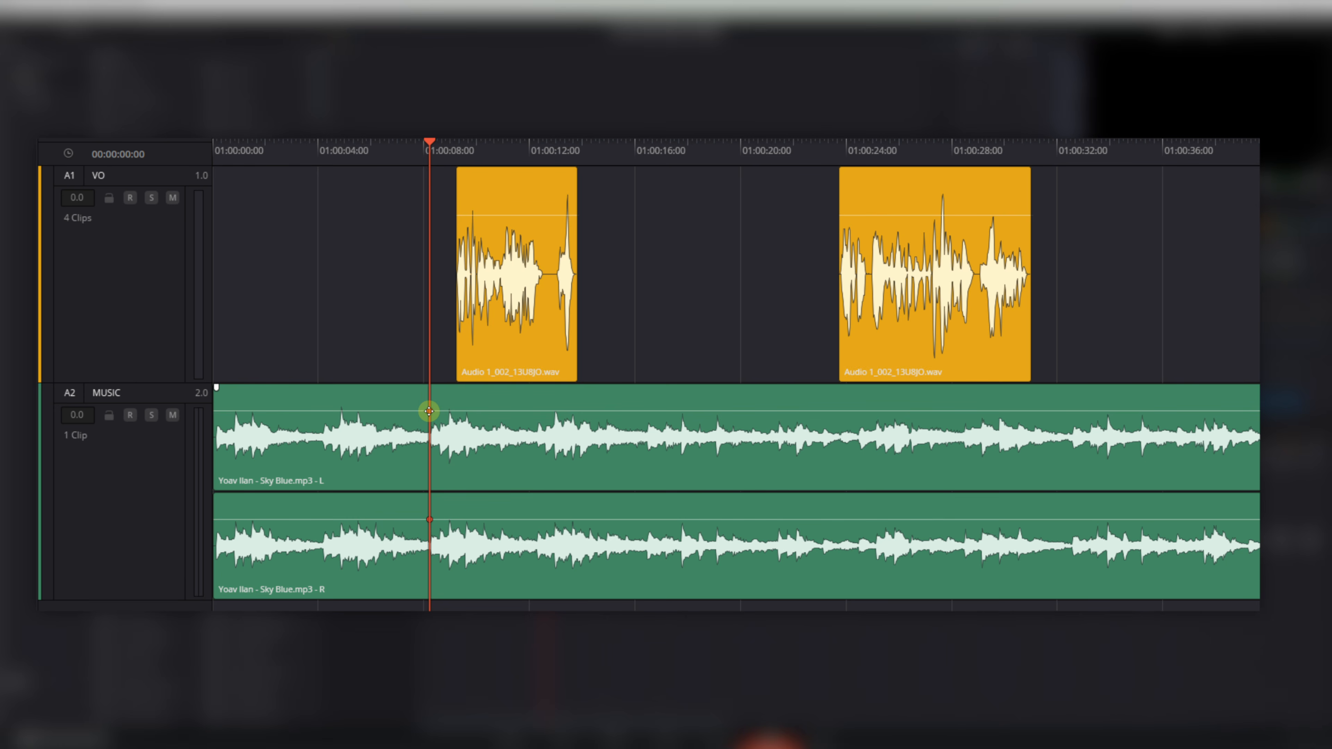
{"action": "left_click", "coordinate": [455, 142]}
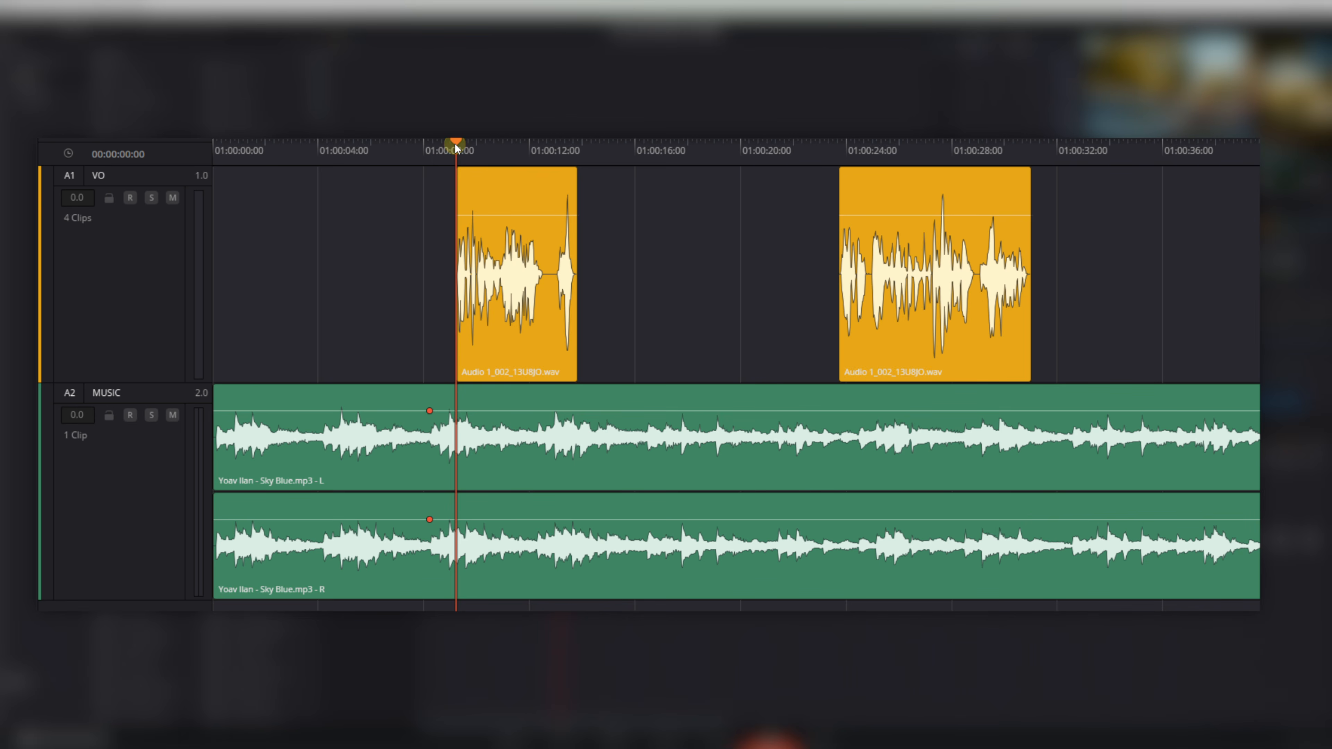
{"action": "left_click", "coordinate": [456, 411], "text": "alt"}
Add two more volume keyframes to the music clip, at the first VO clip's end and one second after it
{"action": "left_click", "coordinate": [576, 148]}
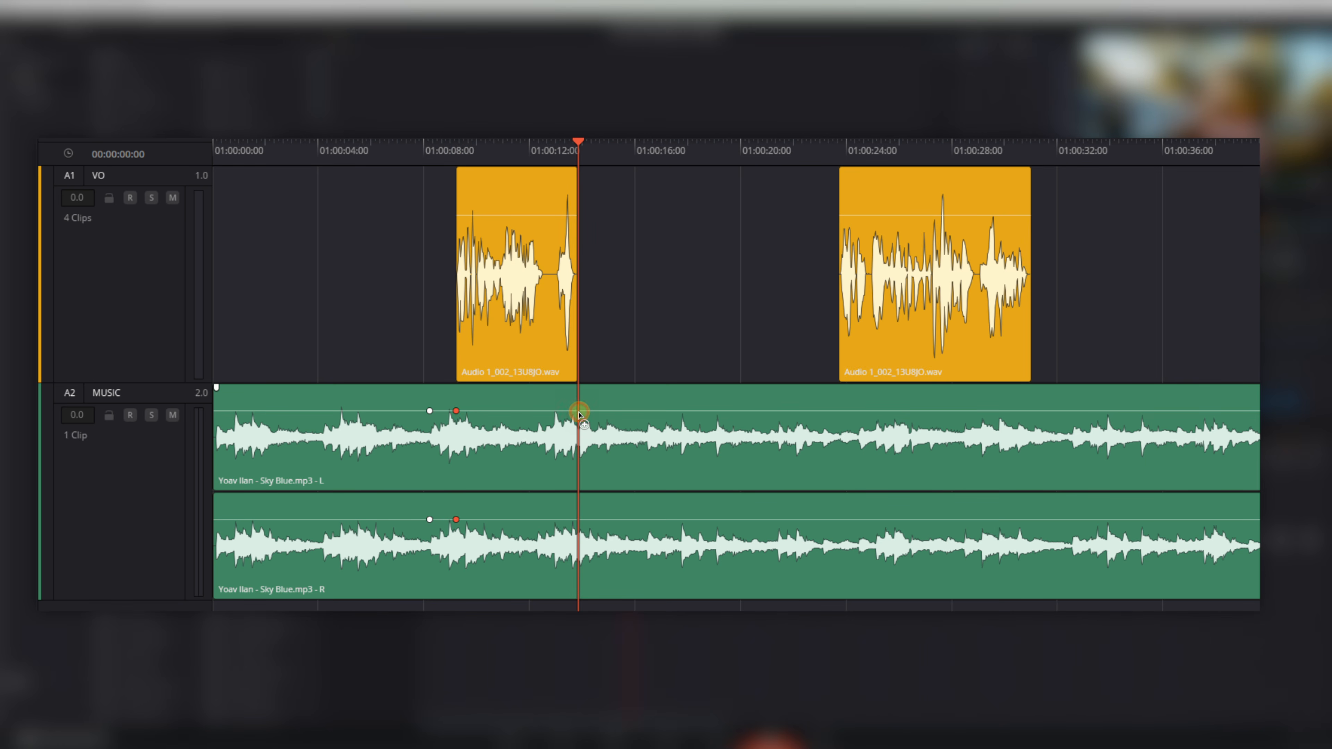
{"action": "left_click", "coordinate": [578, 412], "text": "alt"}
{"action": "key", "text": "shift+Right"}
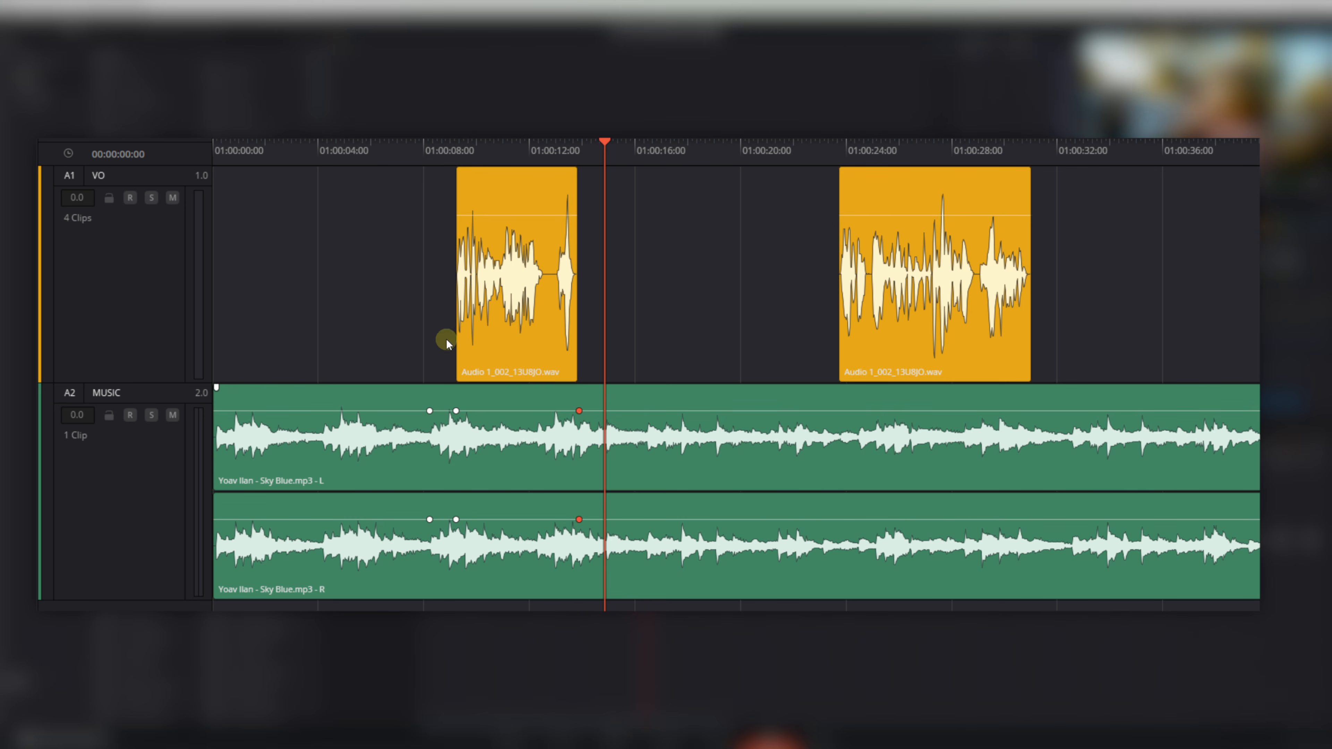
{"action": "left_click", "coordinate": [604, 411], "text": "alt"}
Lower the music clip's volume between the two inner keyframes under the first VO clip, and play back the dip
{"action": "left_click", "coordinate": [514, 410]}
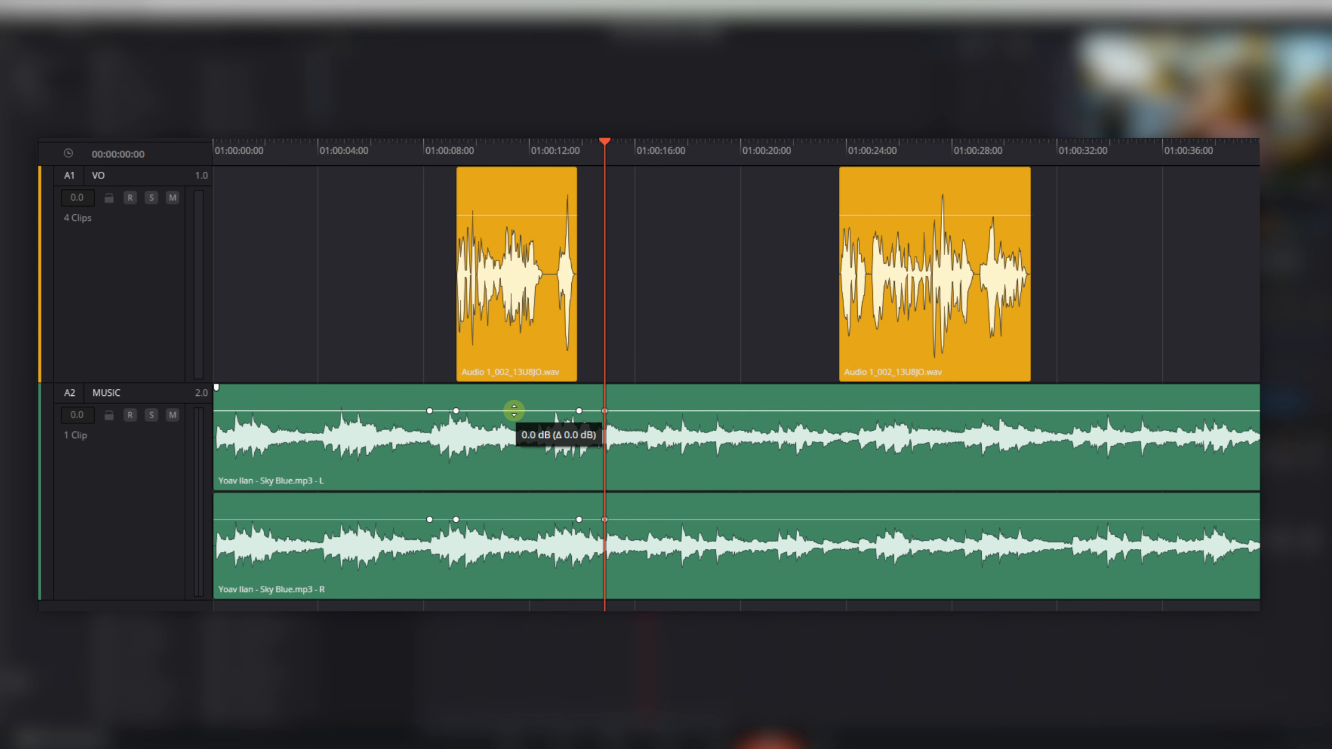
{"action": "left_click_drag", "start_coordinate": [514, 411], "coordinate": [513, 421]}
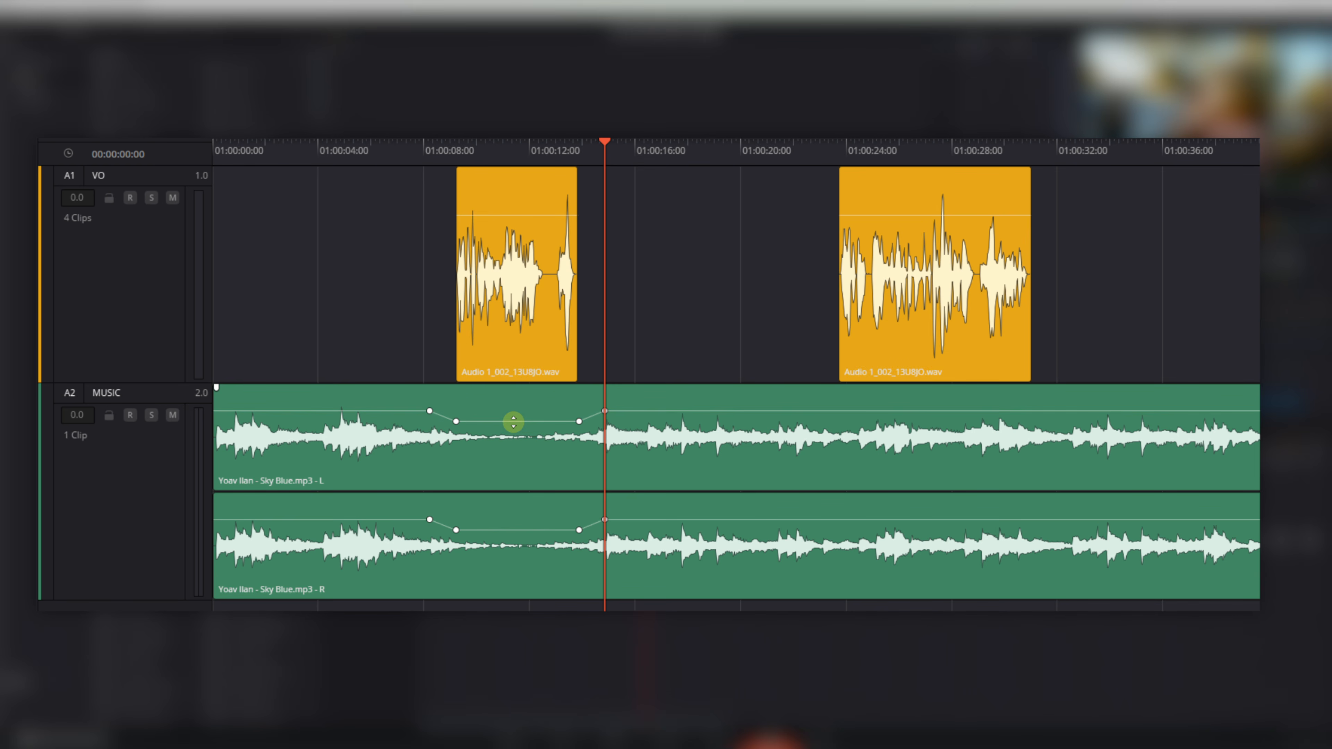
{"action": "left_click", "coordinate": [361, 158]}
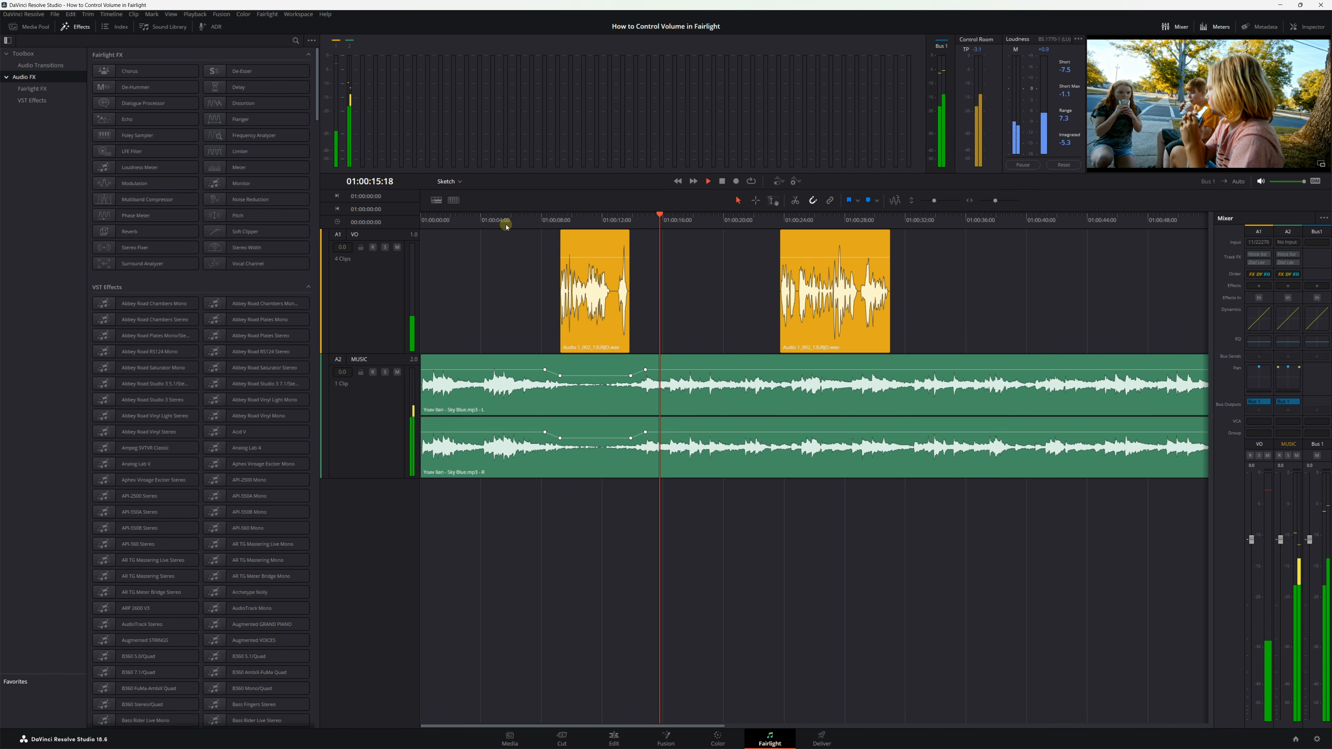
{"action": "key", "text": "space"}
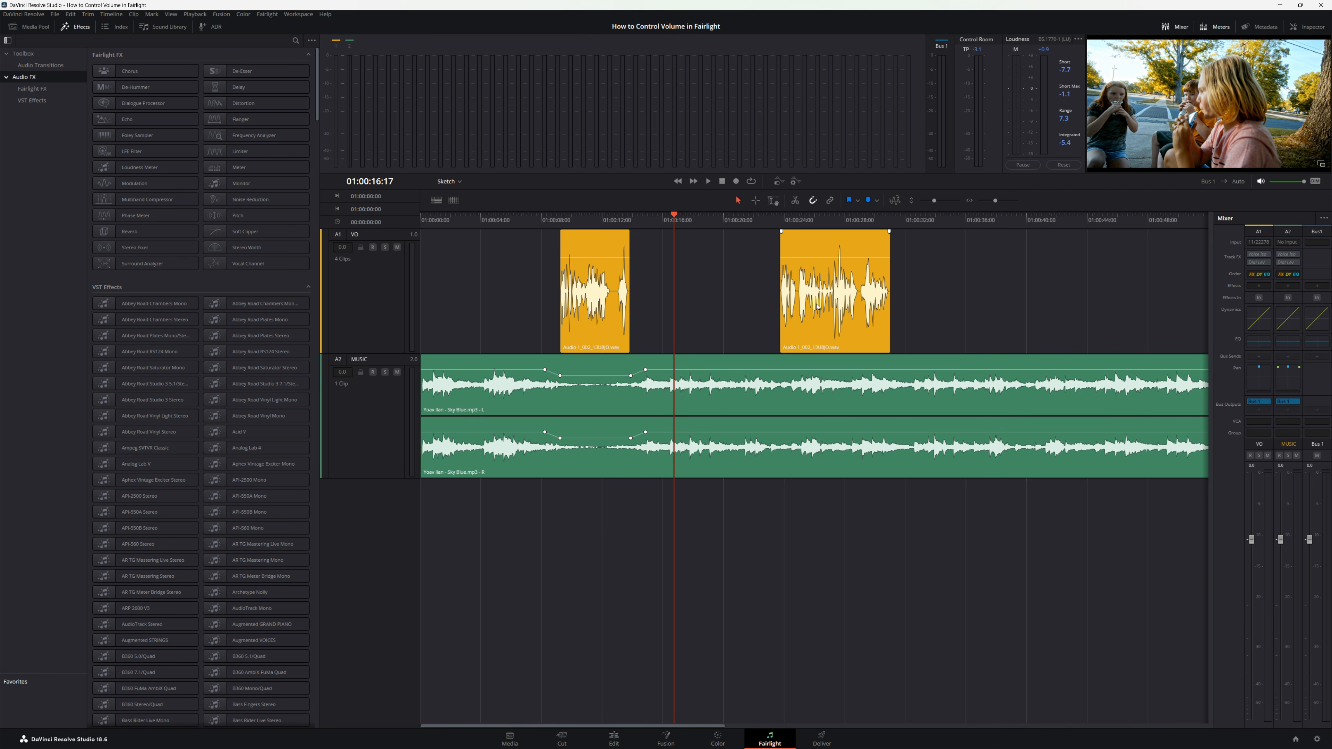
Show the Inspector and add a volume keyframe to the music clip one second before the second VO clip
{"action": "left_click", "coordinate": [780, 217]}
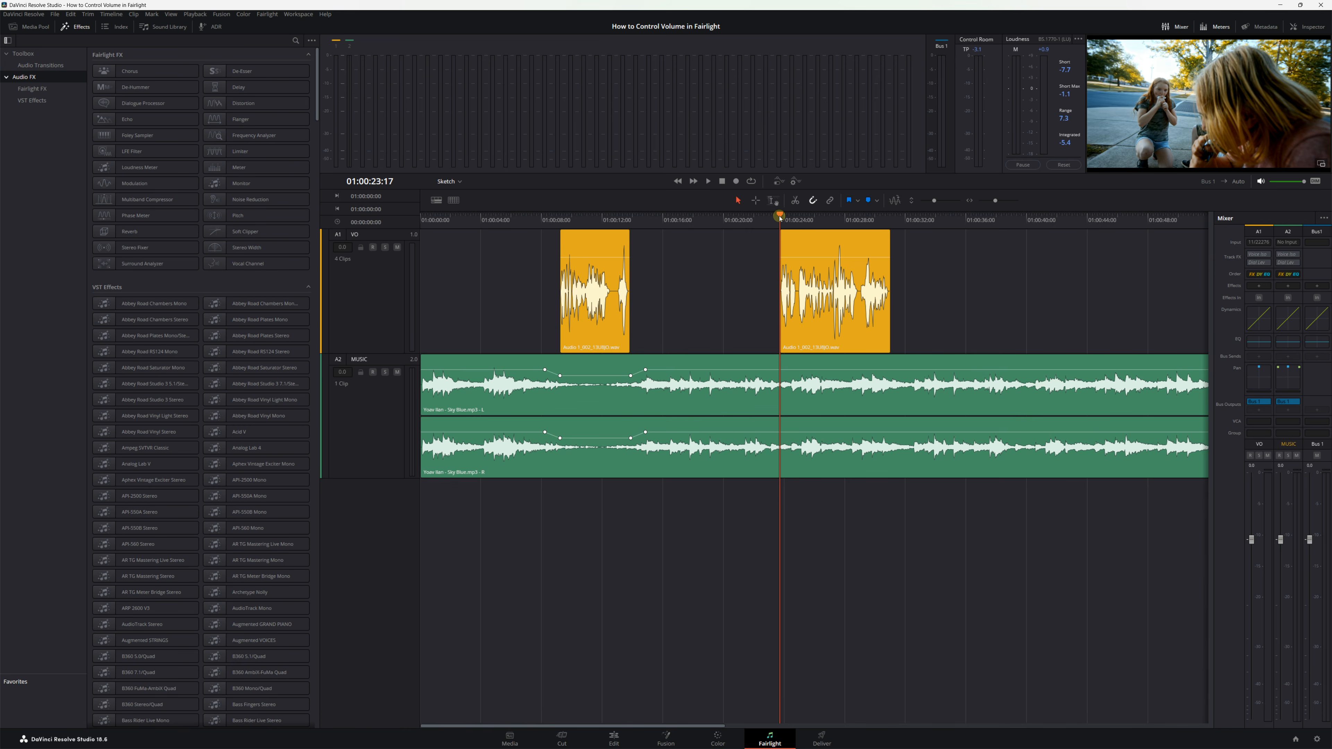
{"action": "key", "text": "shift+Left"}
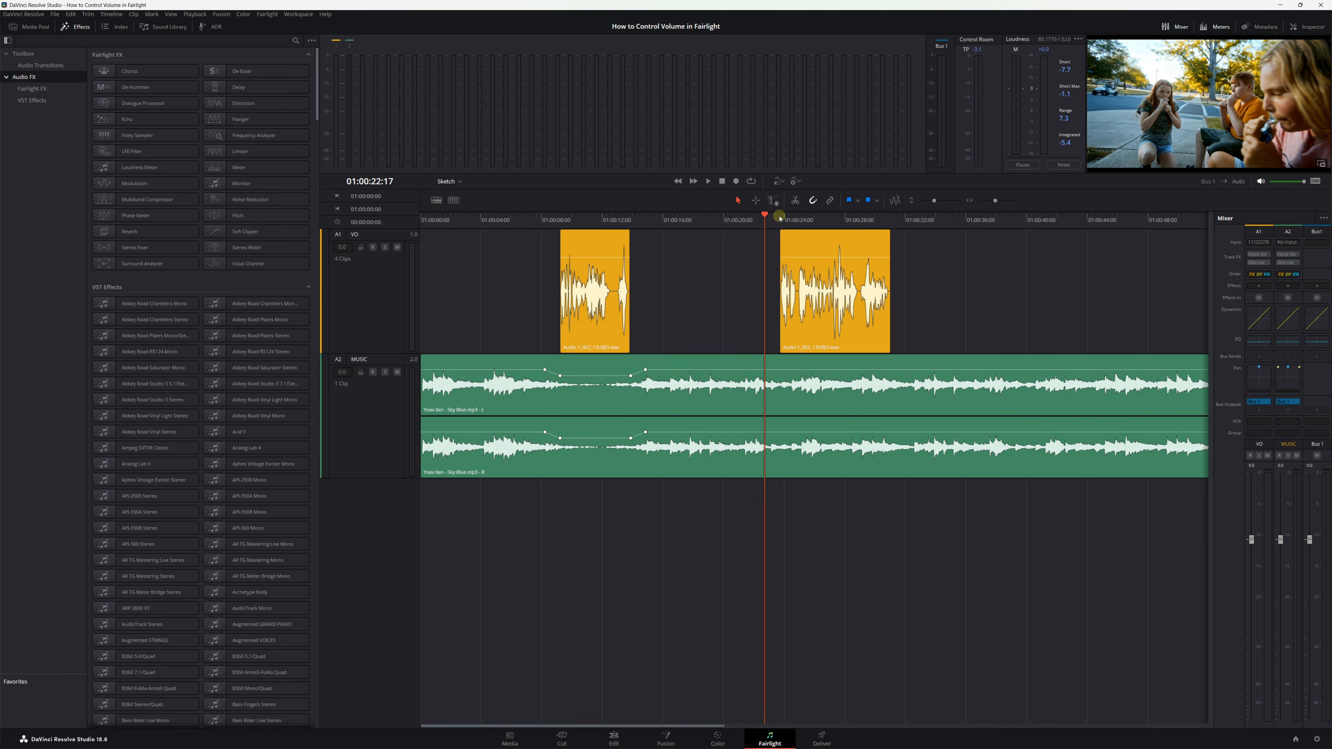
{"action": "left_click", "coordinate": [1305, 28]}
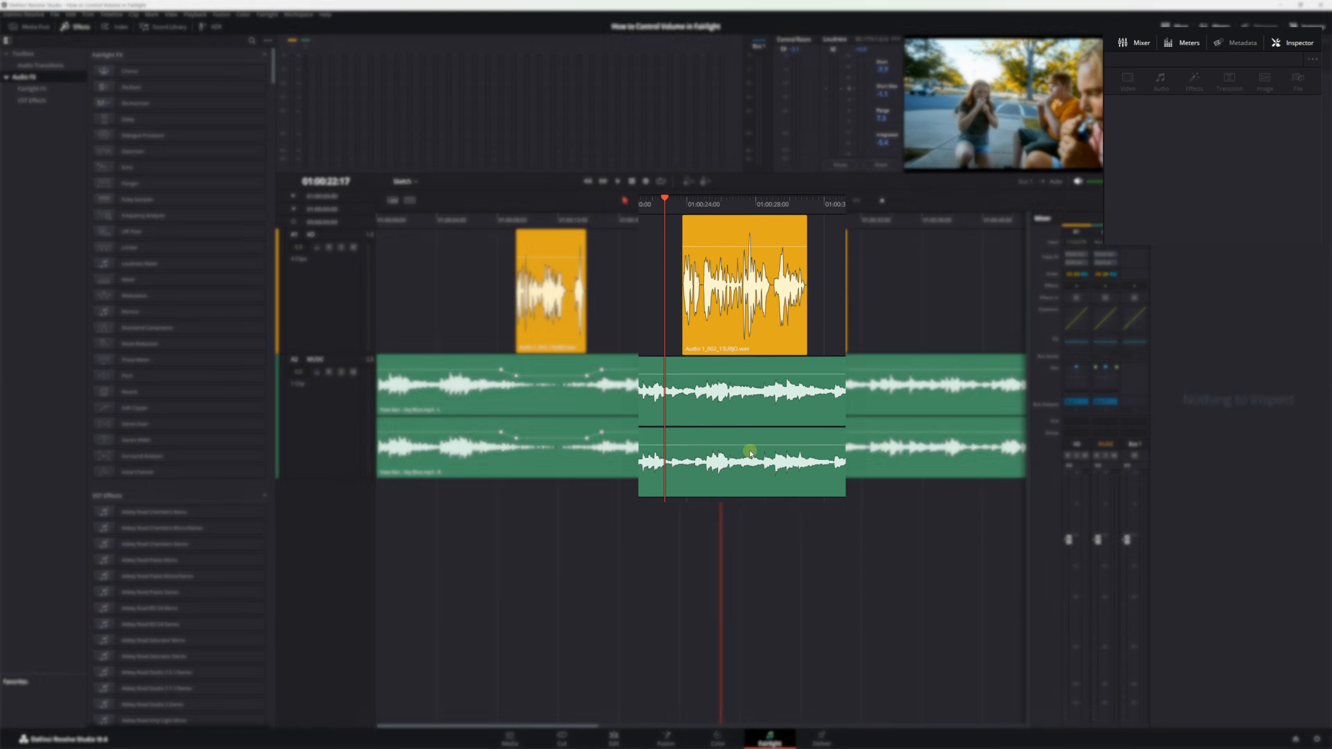
{"action": "left_click", "coordinate": [800, 405]}
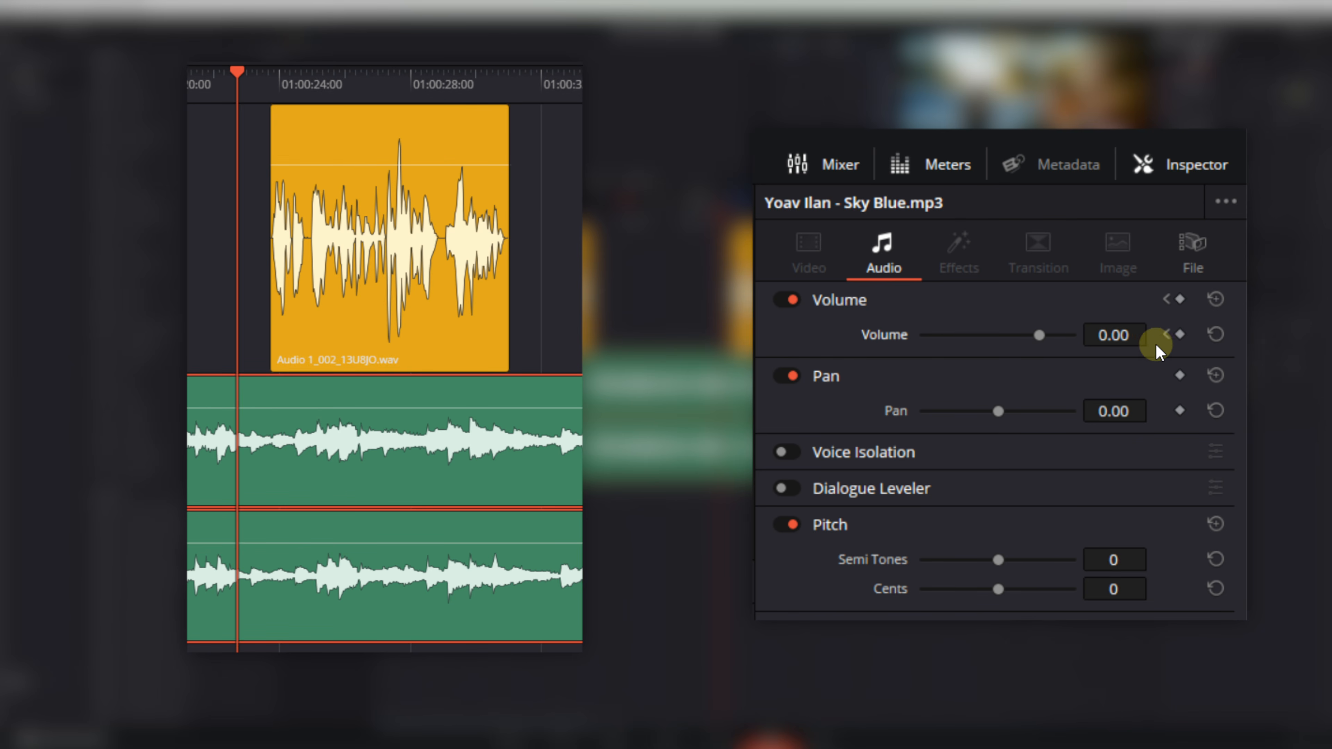
{"action": "left_click", "coordinate": [1180, 335]}
Set the music clip's volume to -14 at the second VO clip's start
{"action": "left_click", "coordinate": [272, 73]}
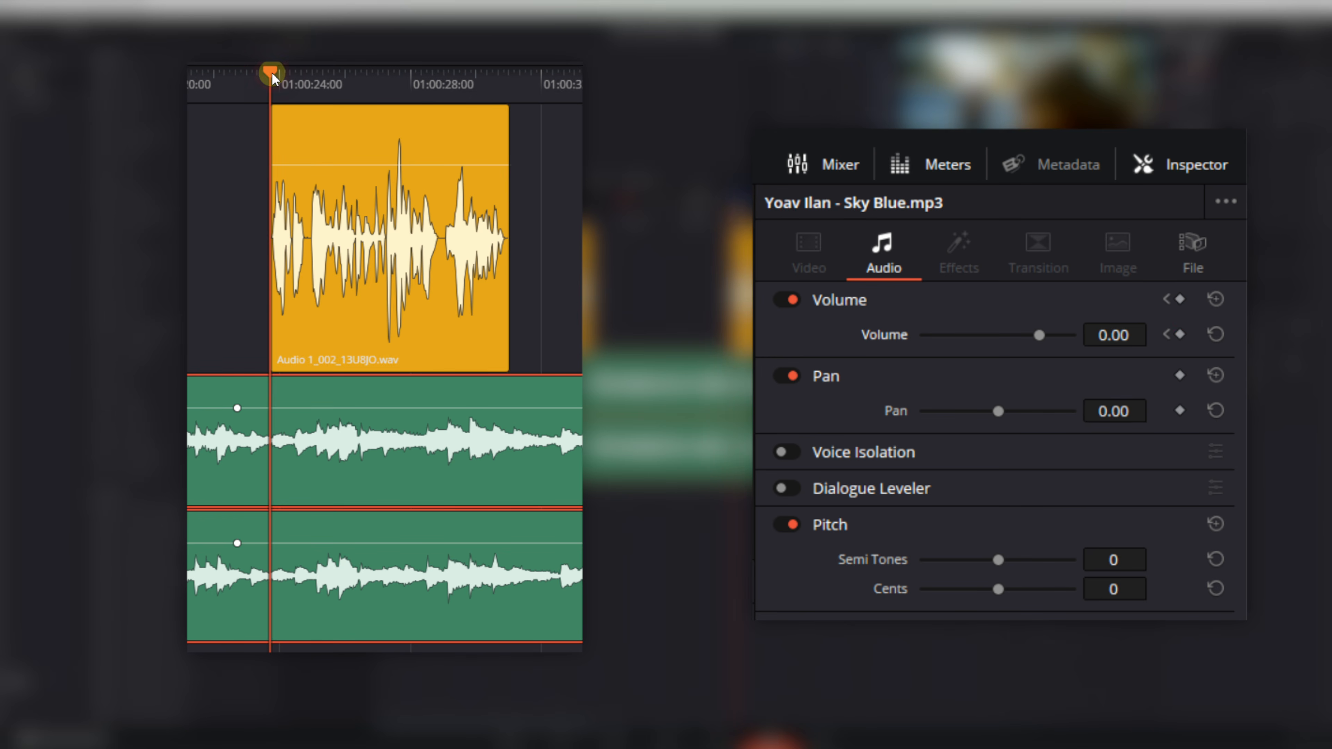
{"action": "left_click", "coordinate": [1114, 334]}
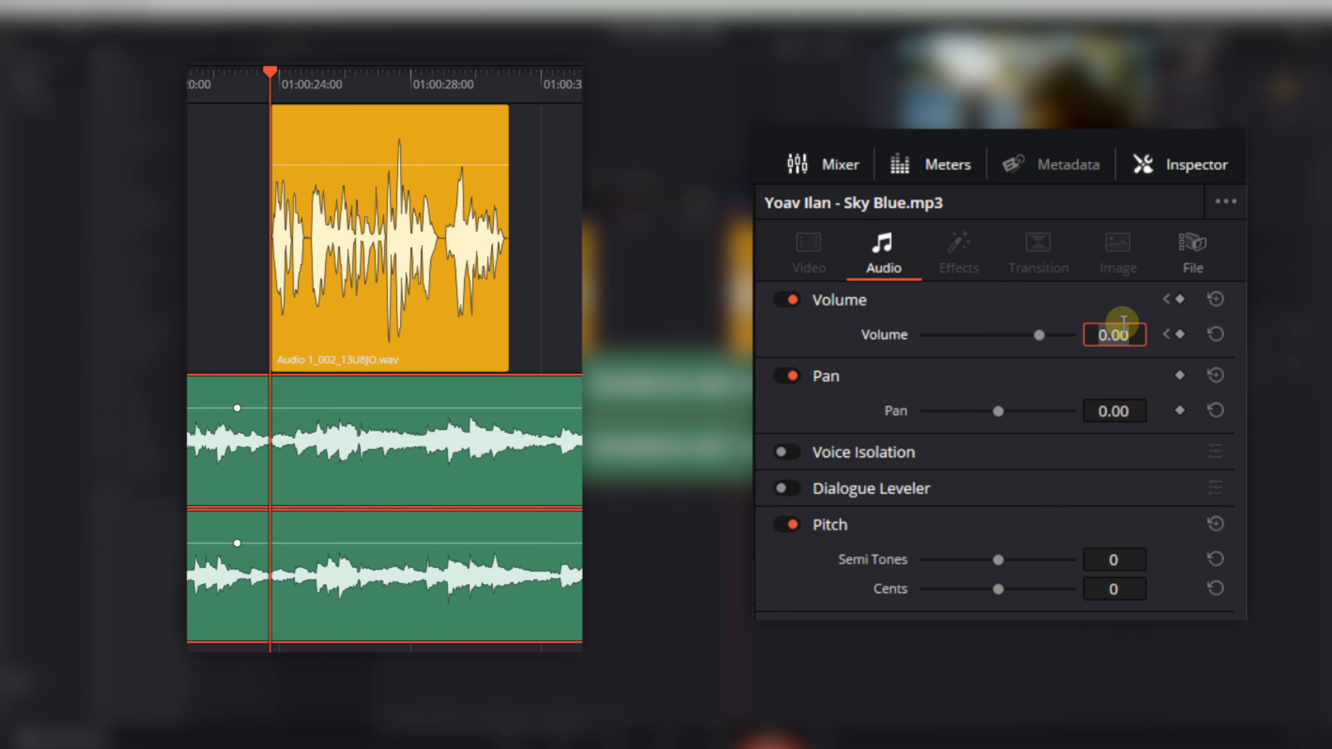
{"action": "type", "text": "-14"}
{"action": "key", "text": "Return"}
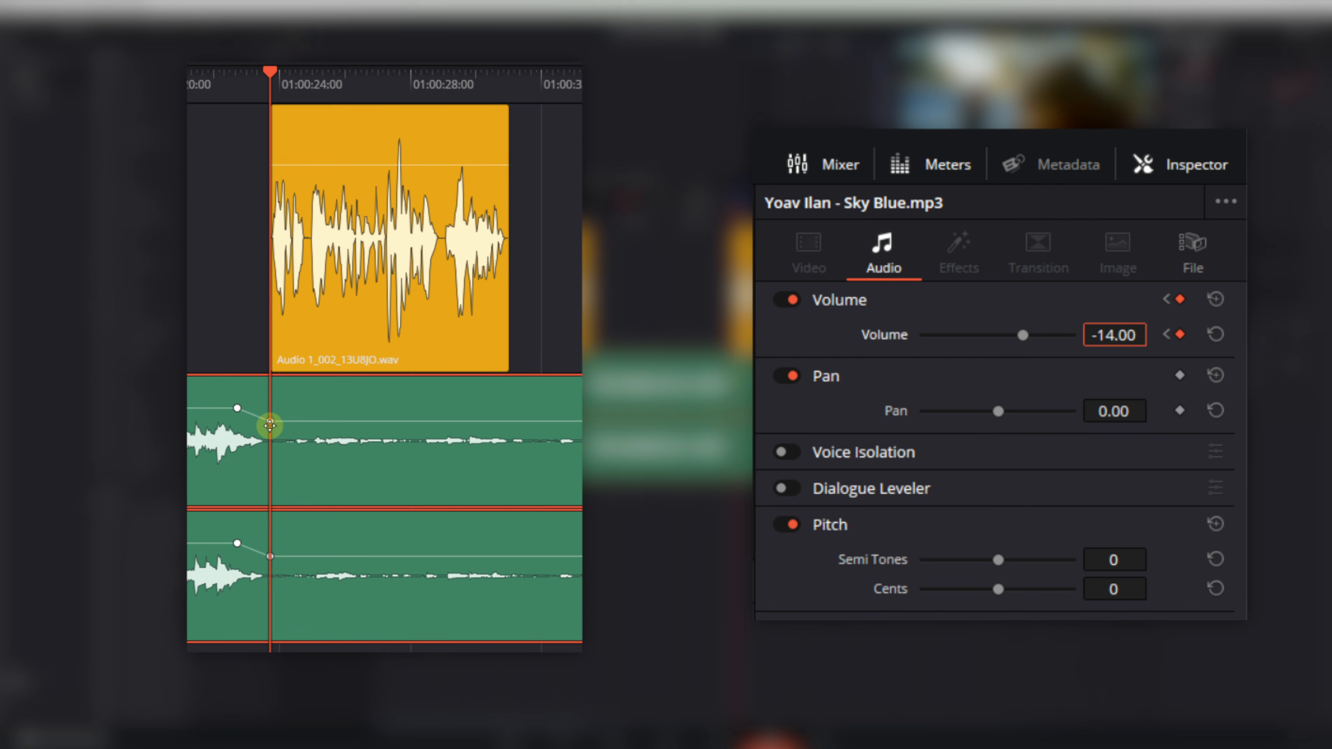
Add a volume keyframe to the music clip at the second VO clip's end and reset the volume one second after it
{"action": "left_click", "coordinate": [507, 76]}
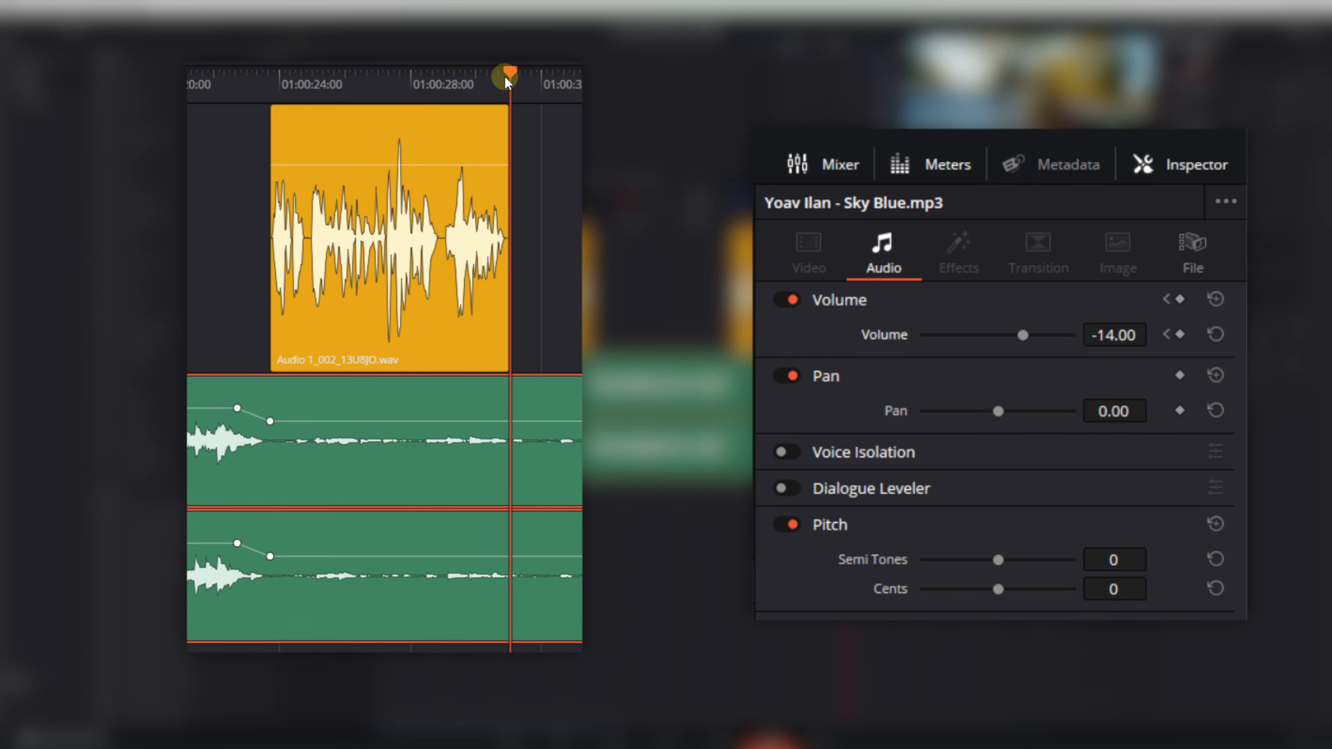
{"action": "left_click", "coordinate": [1179, 334]}
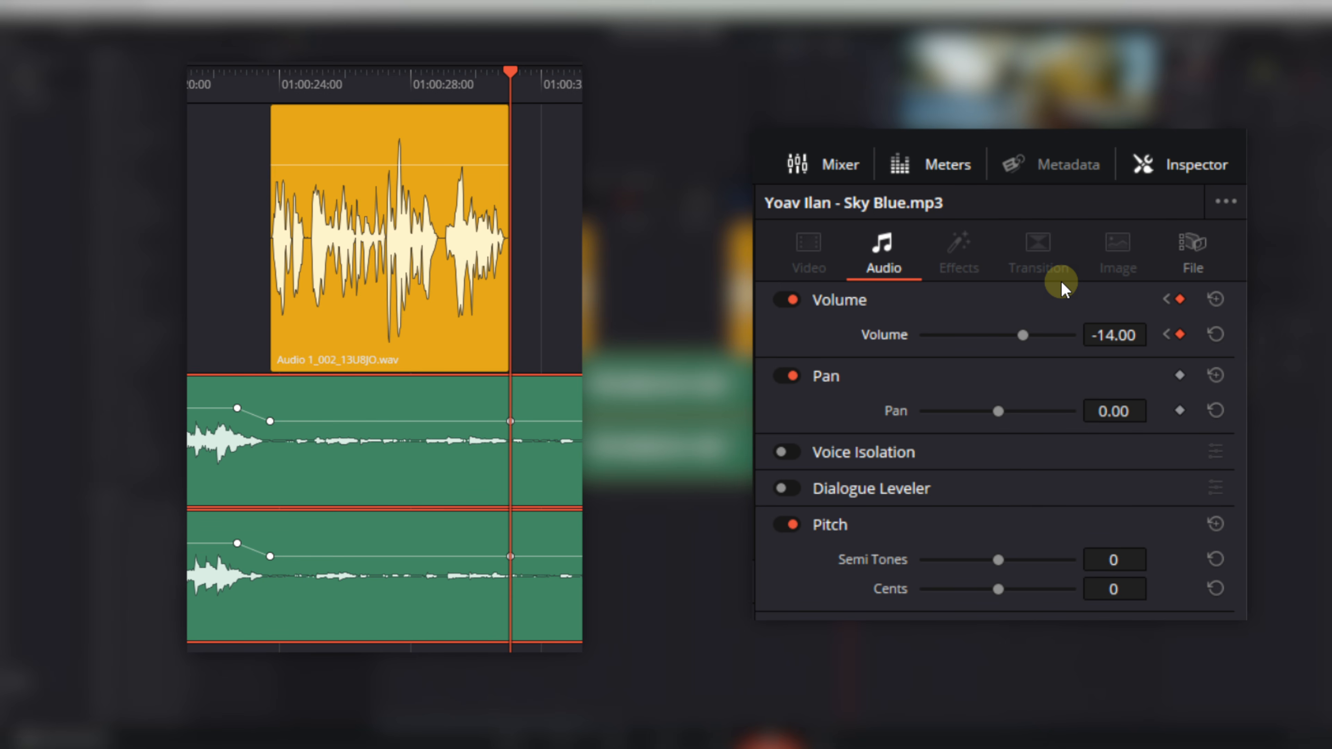
{"action": "key", "text": "shift+Right"}
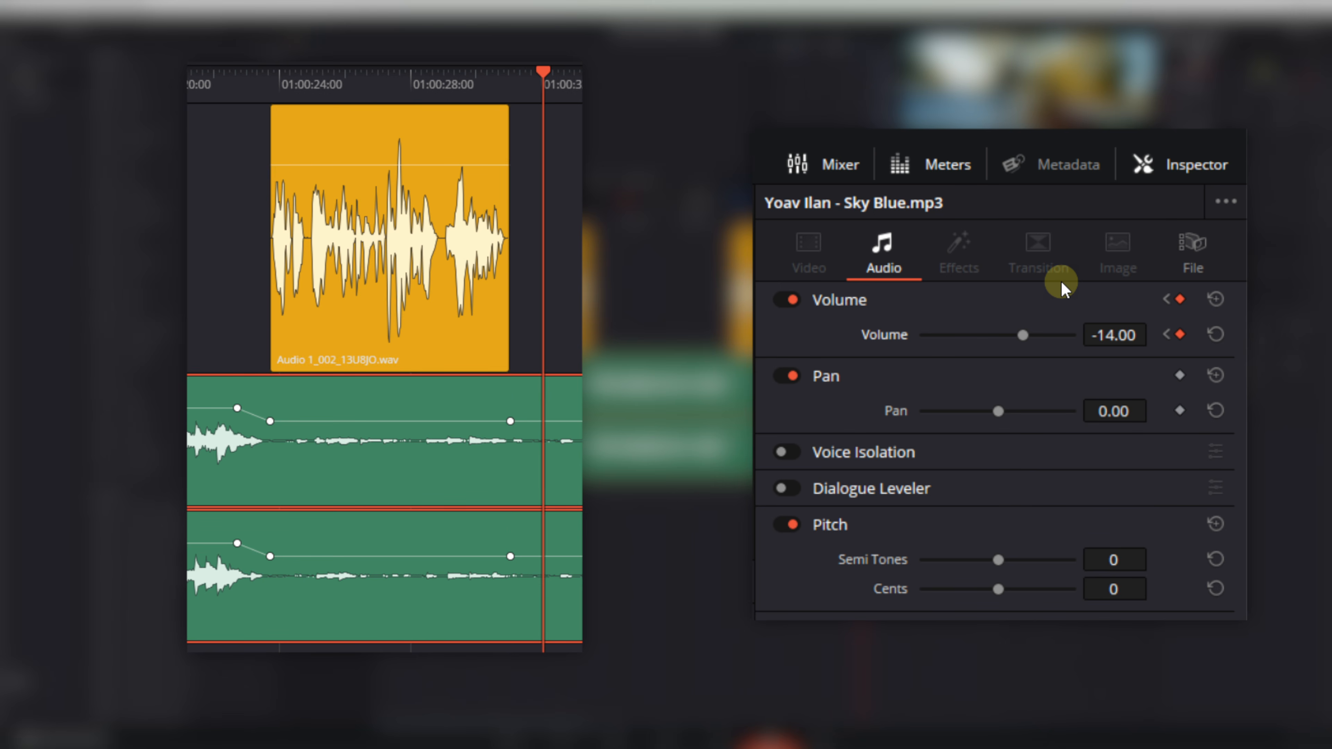
{"action": "double_click", "coordinate": [891, 338]}
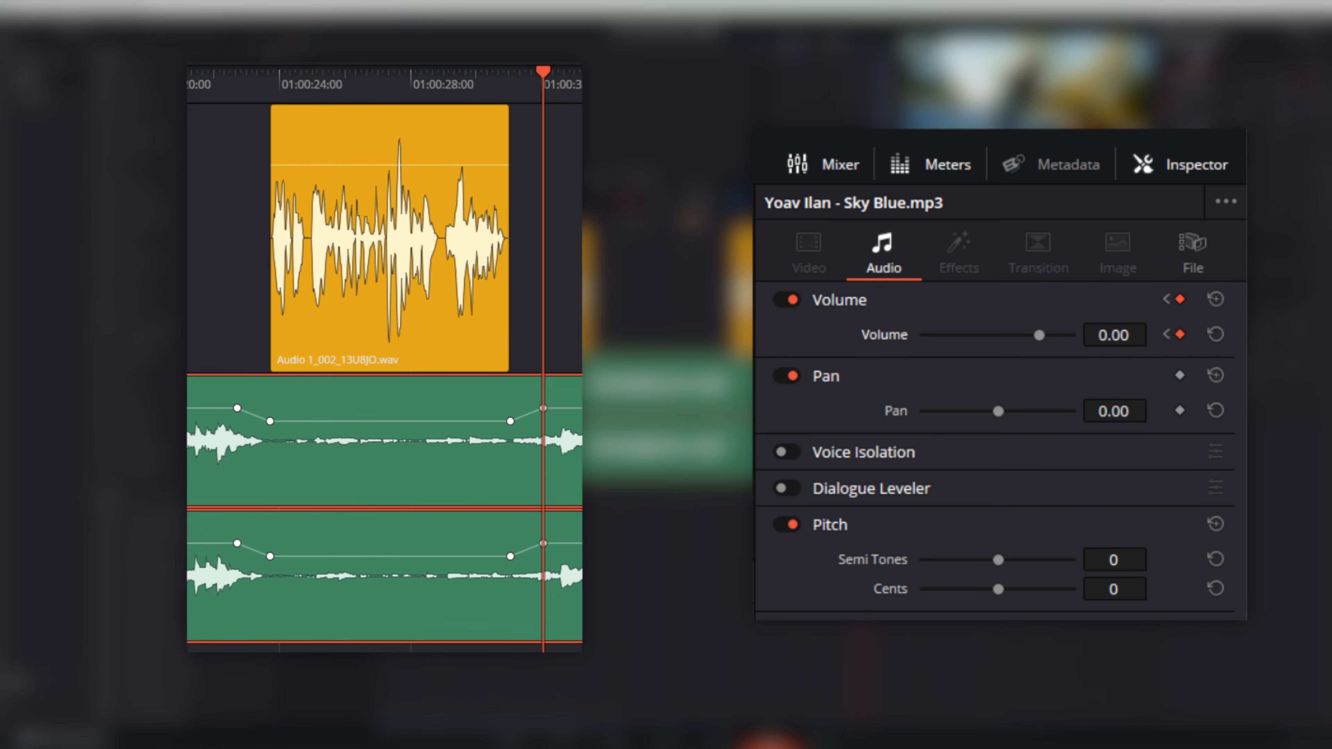
Play back the music under the second VO clip from about 01:00:20, then deselect the music clip
{"action": "left_click", "coordinate": [690, 218]}
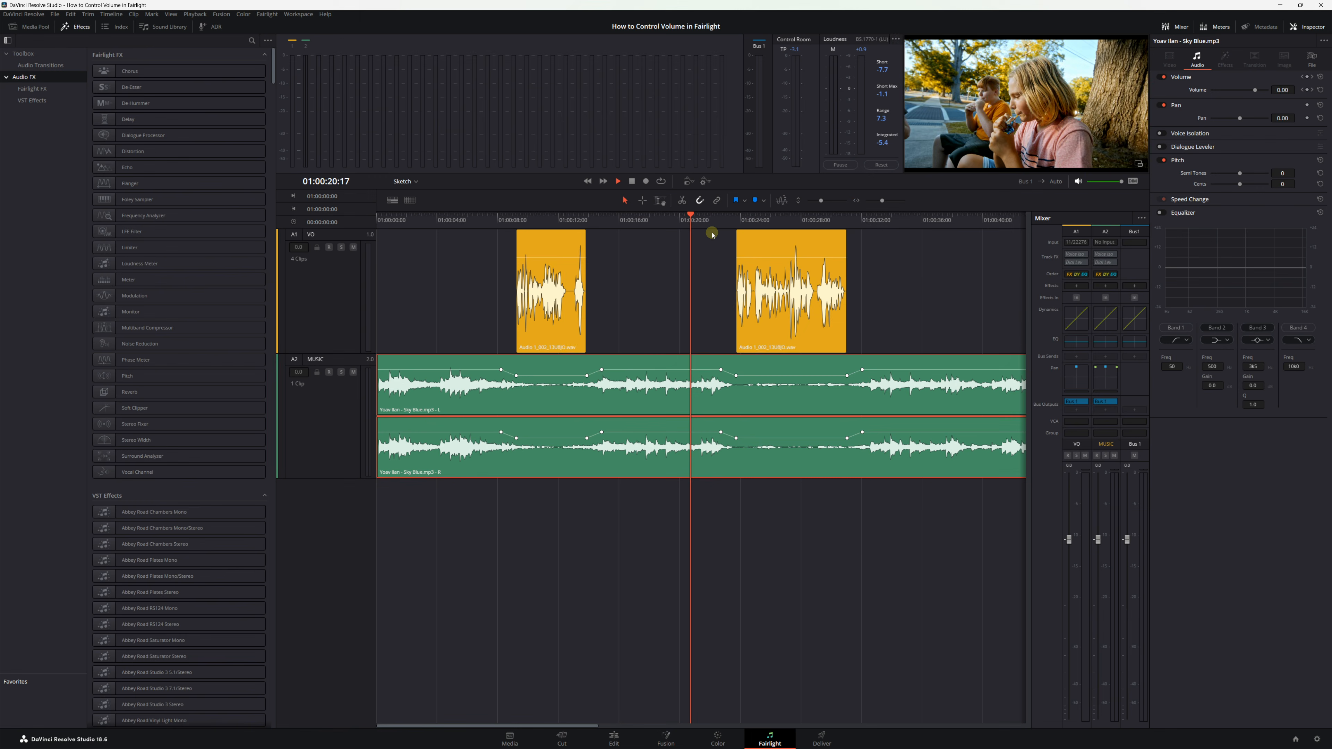
{"action": "key", "text": "space"}
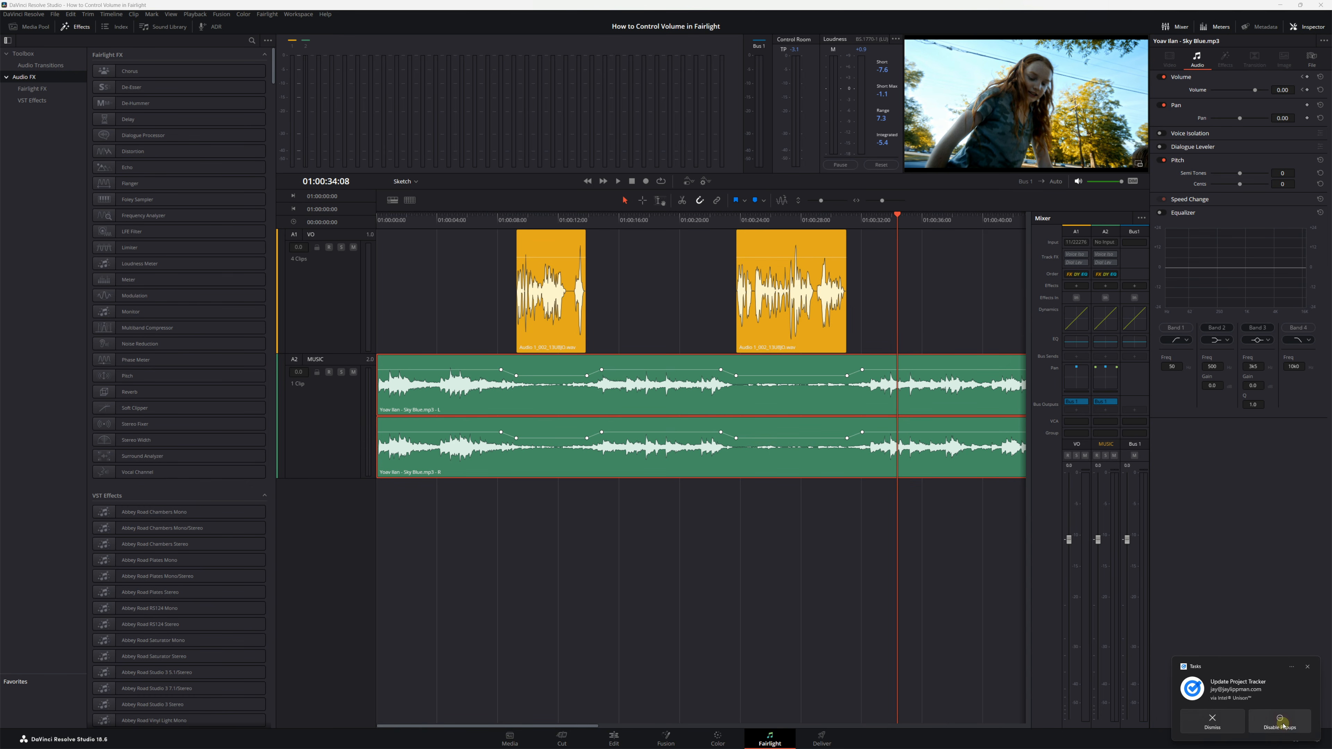
{"action": "left_click", "coordinate": [920, 531]}
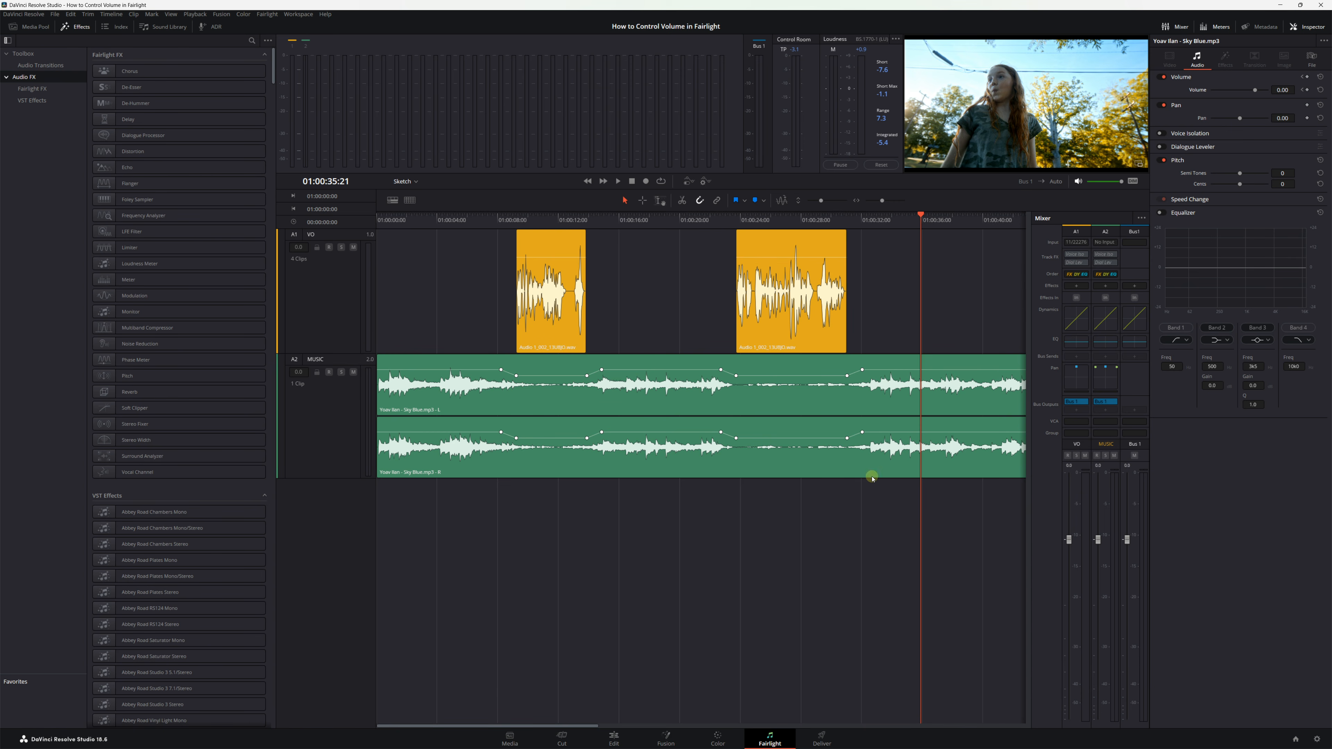
Delete the music clip's volume keyframe located one second after the second VO clip's end
{"action": "left_click", "coordinate": [863, 371]}
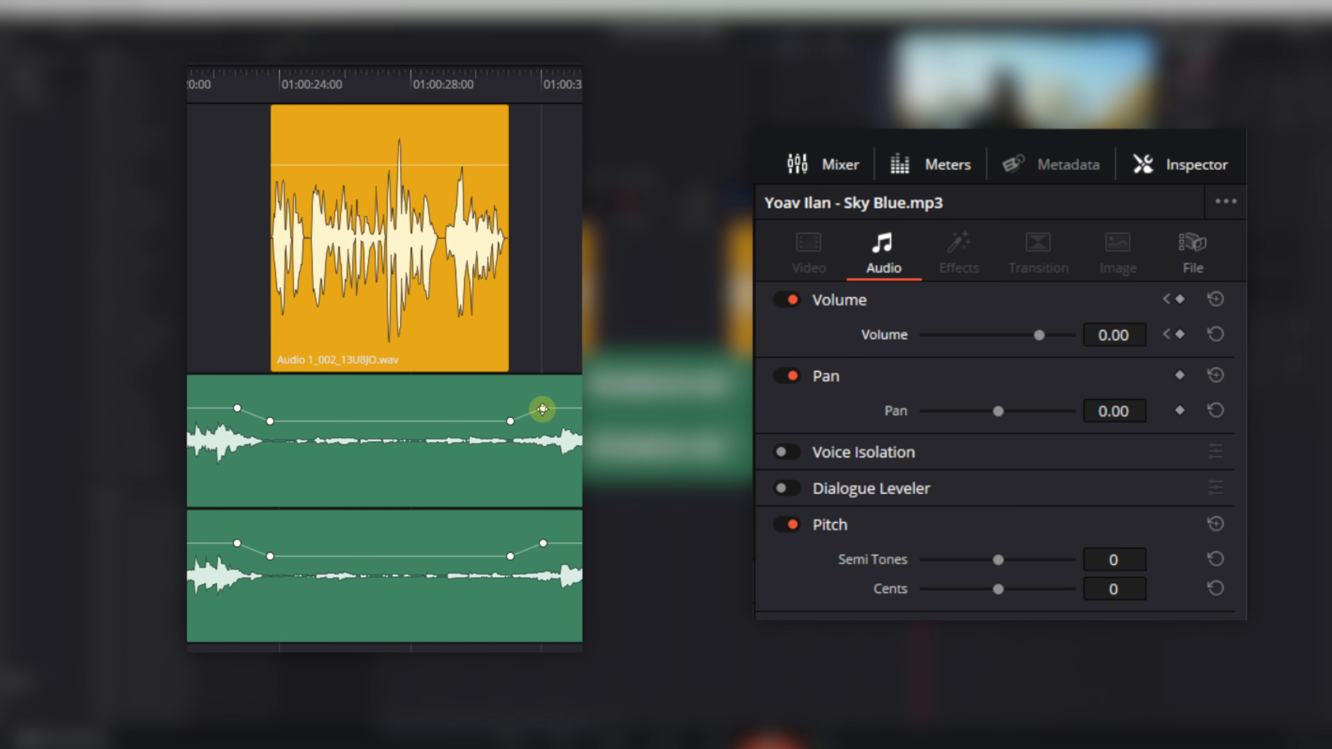
{"action": "left_click", "coordinate": [542, 407]}
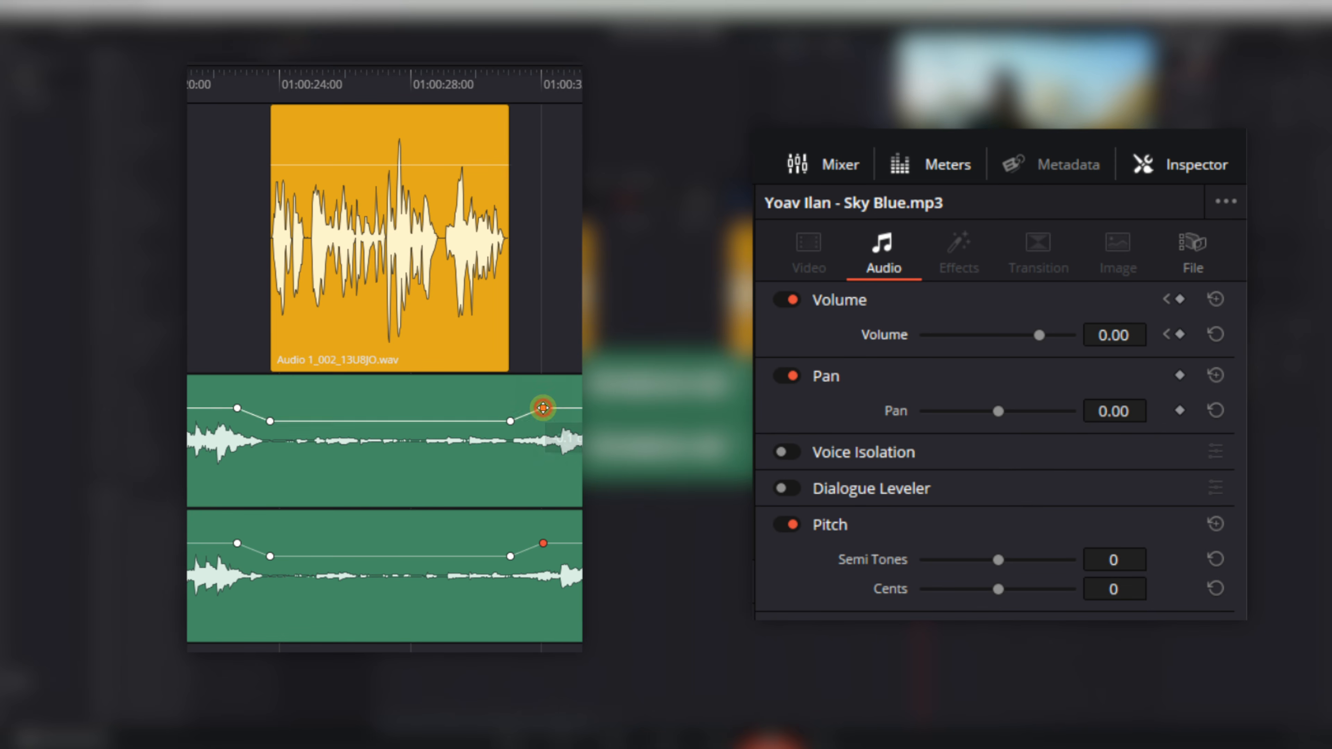
{"action": "key", "text": "Delete"}
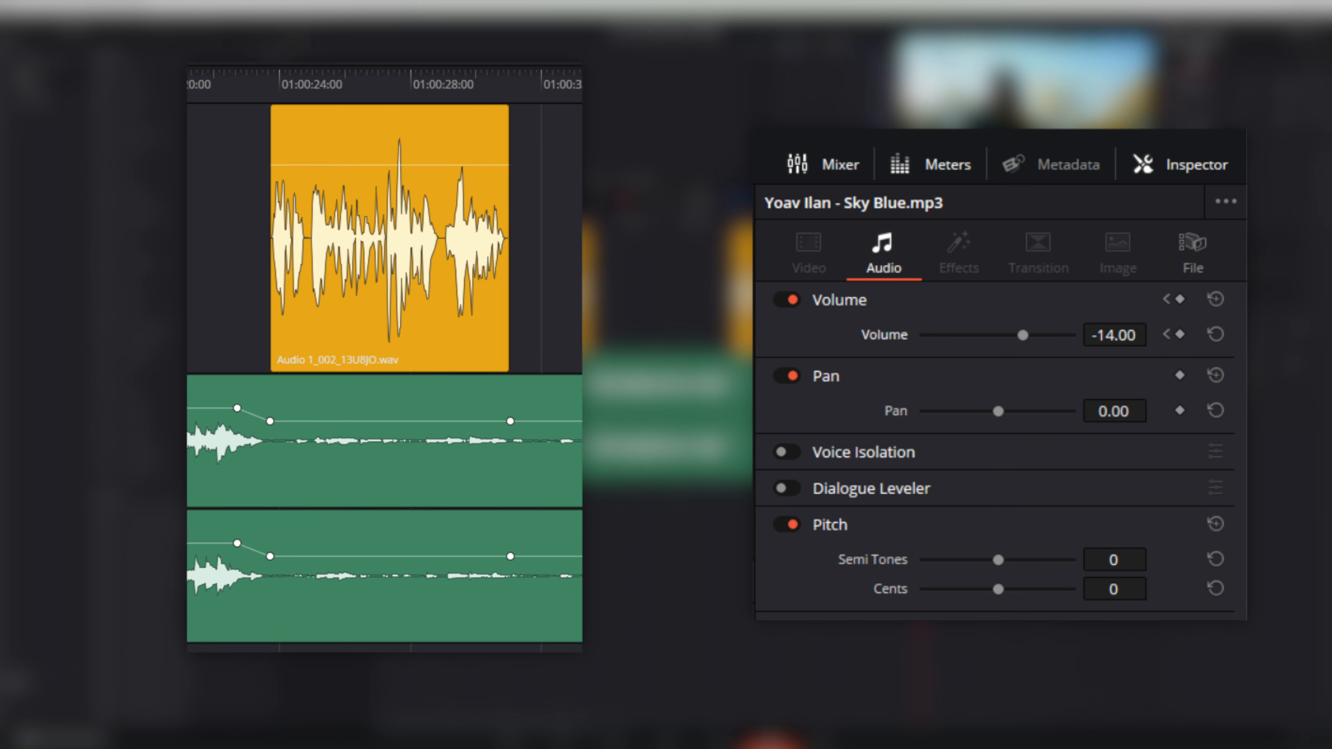
Move back and forth between the music clip's volume keyframes and remove the one at the second VO clip's start
{"action": "left_click", "coordinate": [1167, 335]}
{"action": "left_click", "coordinate": [1167, 336]}
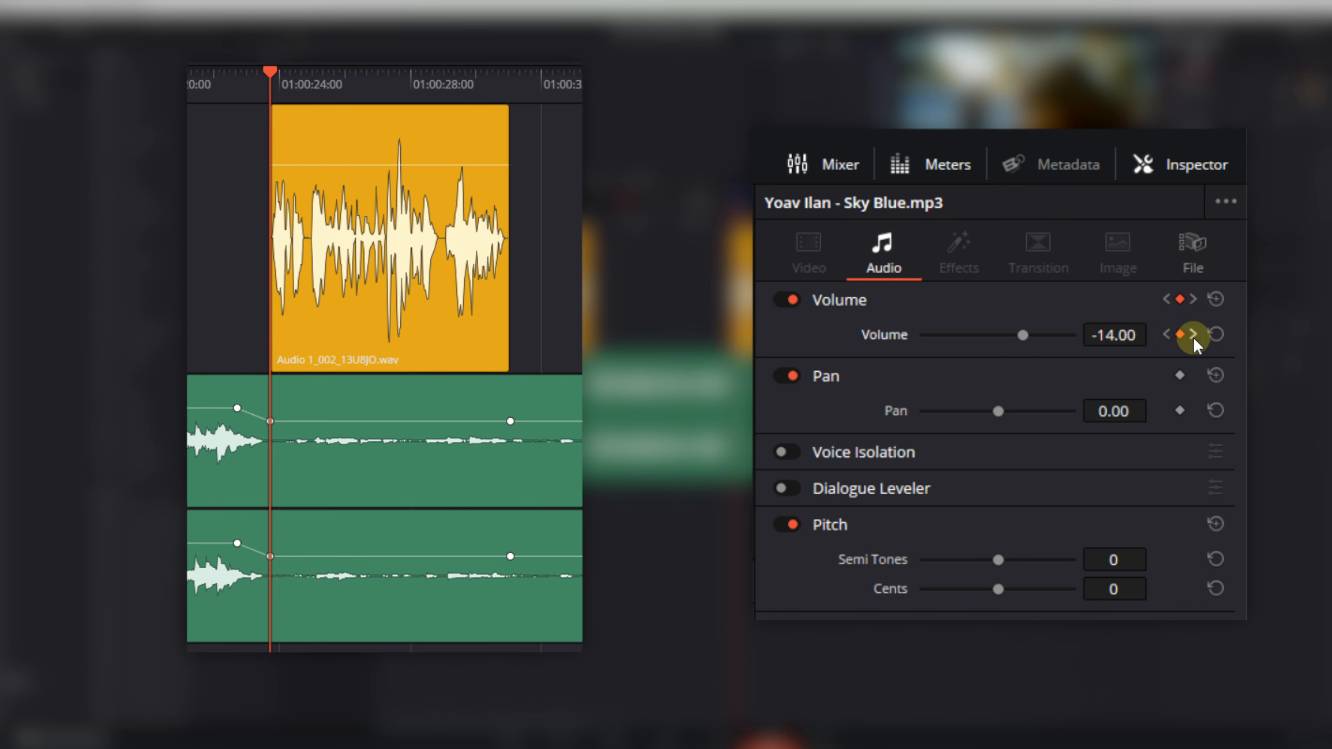
{"action": "left_click", "coordinate": [1193, 336]}
{"action": "left_click", "coordinate": [1166, 335]}
{"action": "left_click", "coordinate": [1193, 336]}
{"action": "left_click", "coordinate": [1167, 336]}
{"action": "left_click", "coordinate": [1193, 335]}
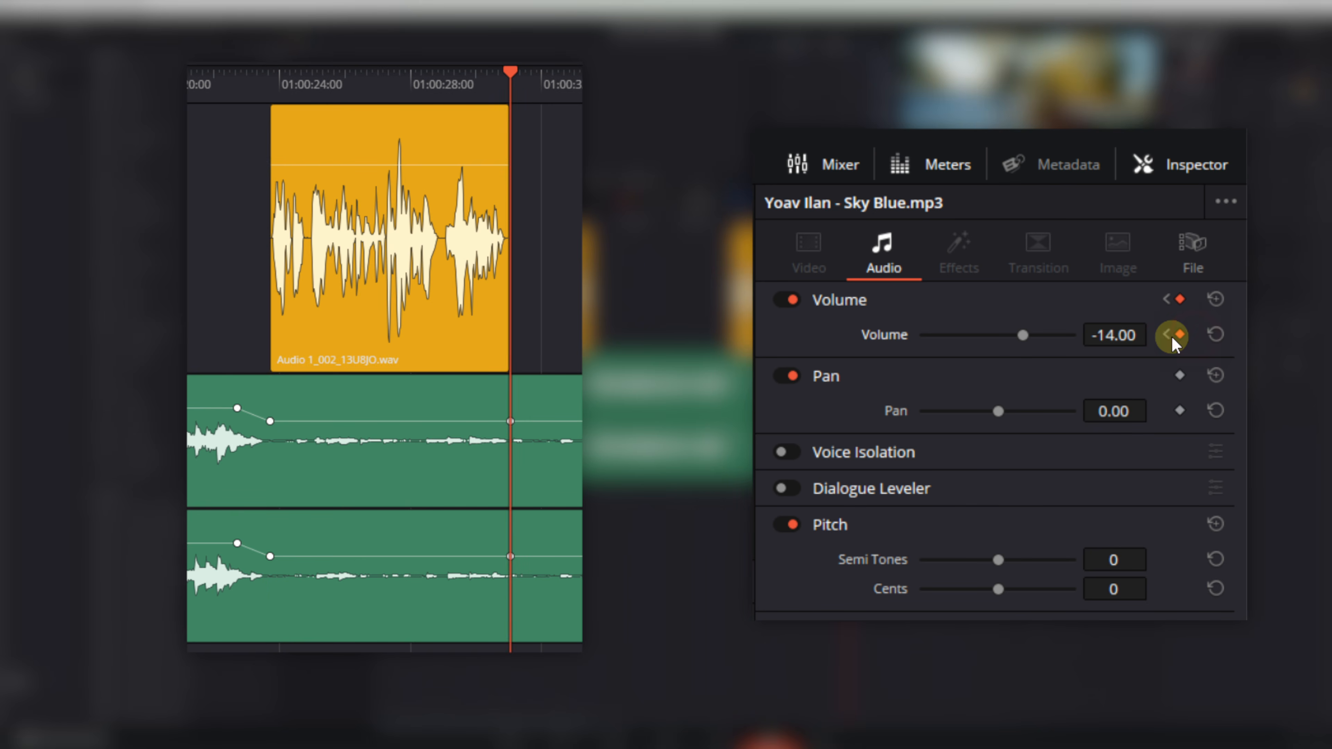
{"action": "left_click", "coordinate": [1166, 335]}
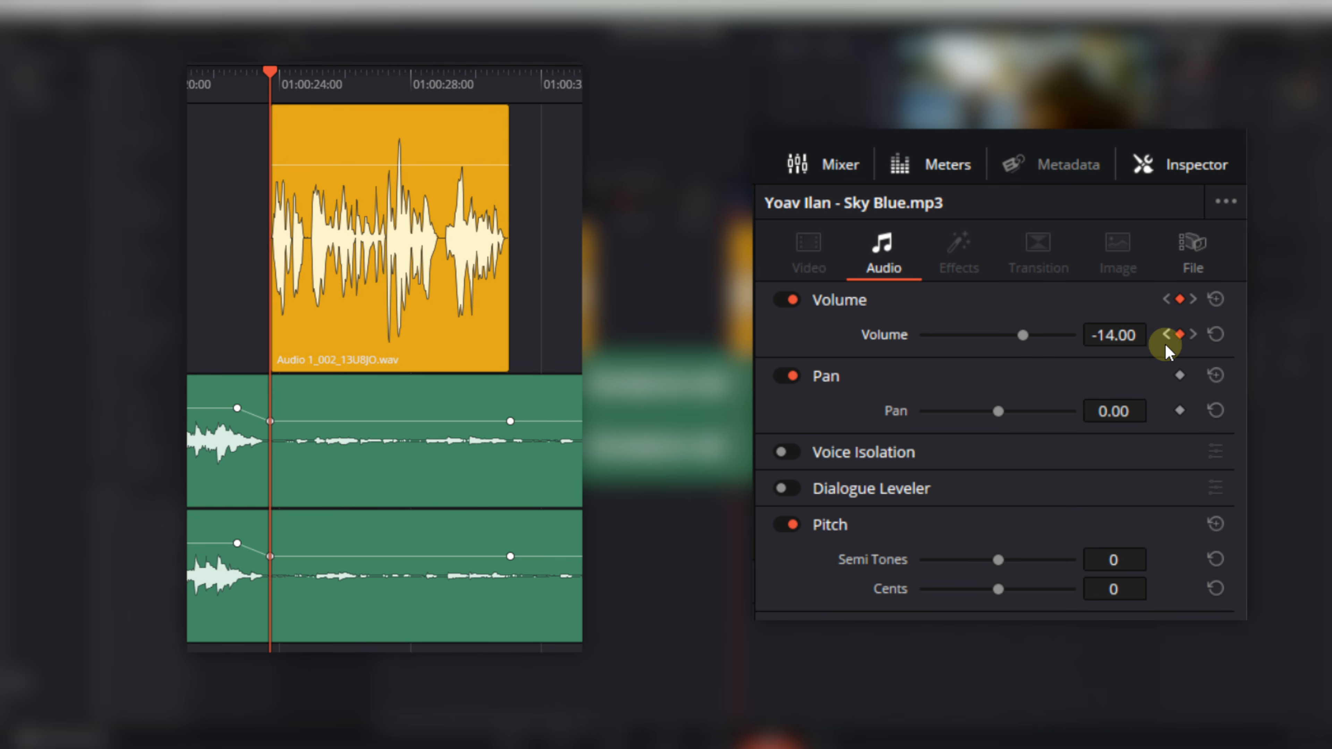
{"action": "left_click", "coordinate": [1179, 334]}
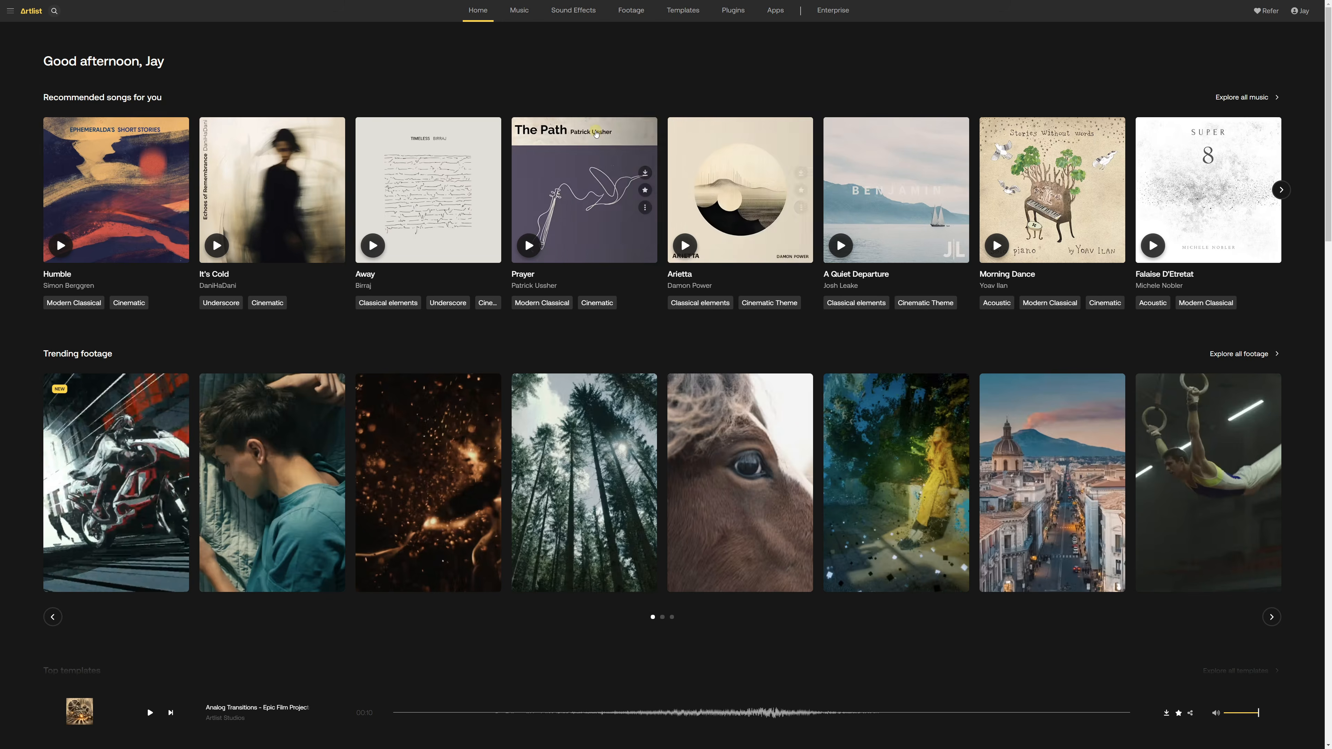
Switch to the Artlist website and browse the home page's recommended songs, footage, templates, sound effects and themed collections
{"action": "scroll", "coordinate": [596, 138], "scroll_direction": "down", "scroll_amount": 5}
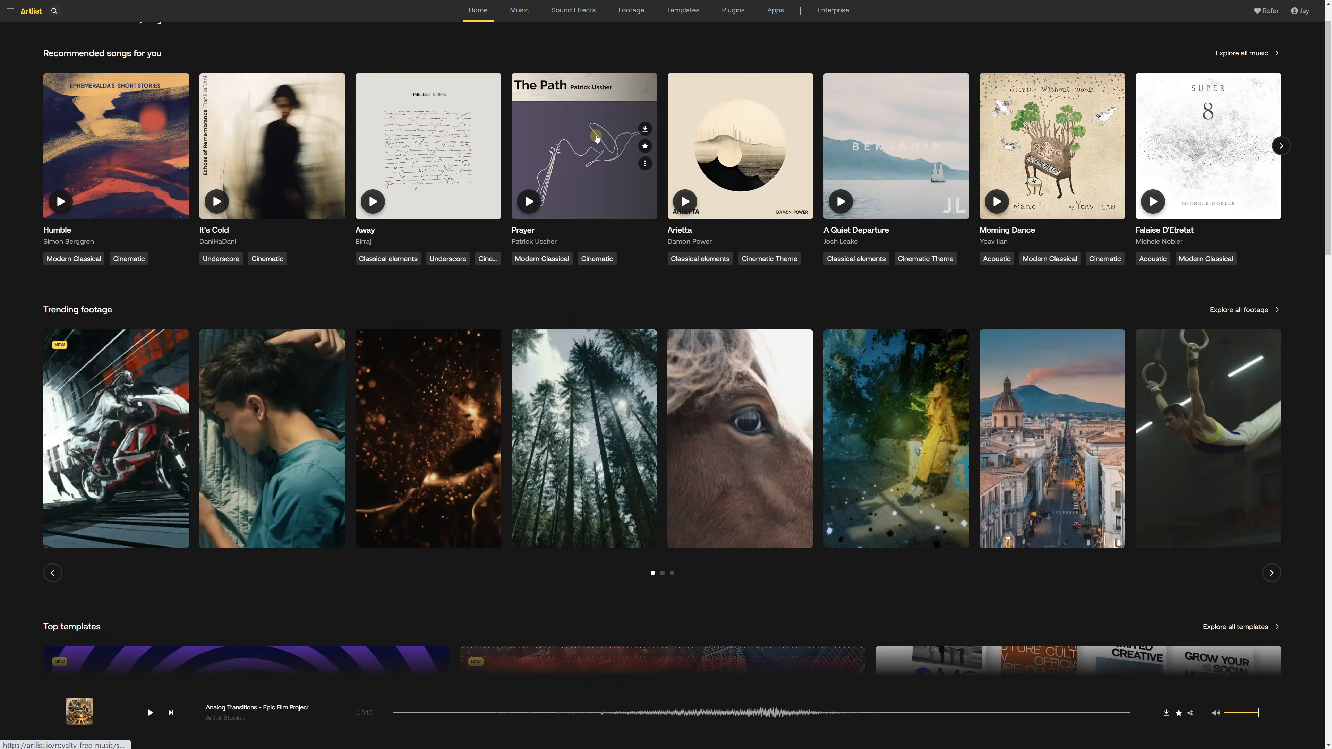
{"action": "scroll", "coordinate": [596, 138], "scroll_direction": "down", "scroll_amount": 4}
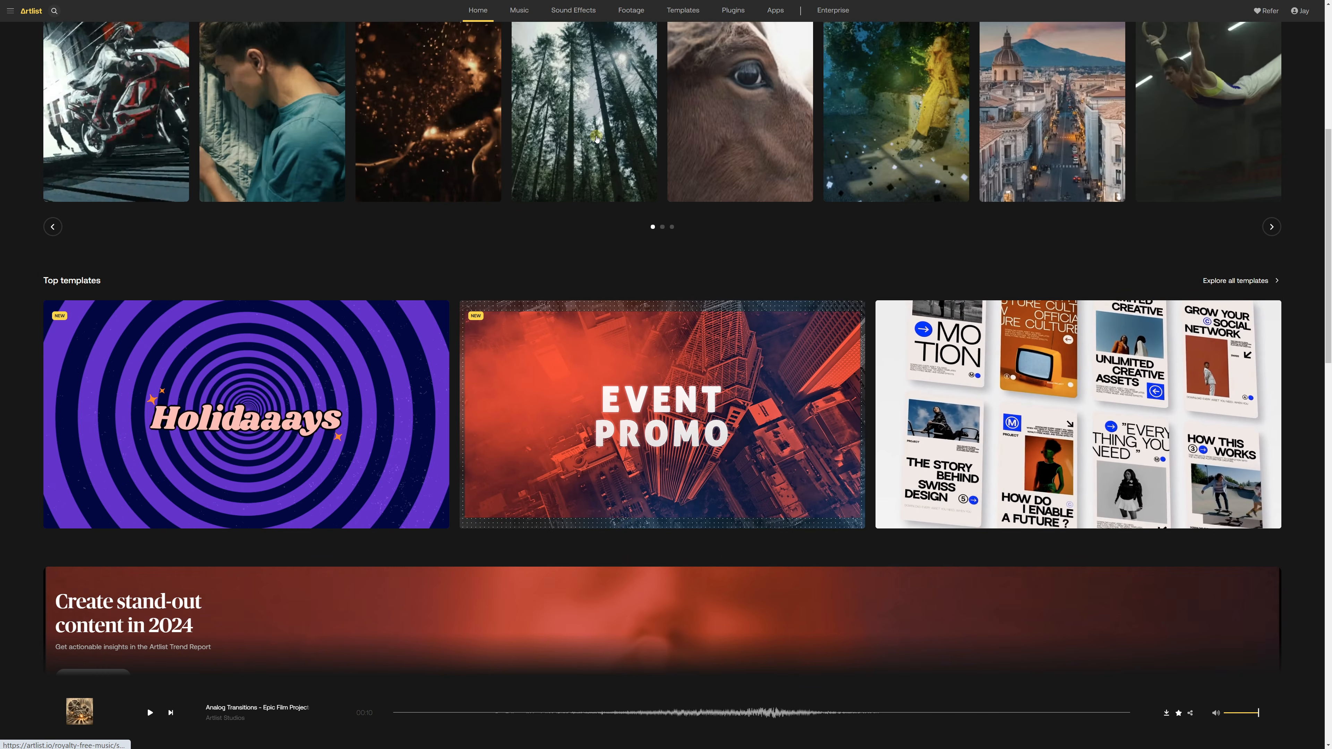
{"action": "scroll", "coordinate": [597, 138], "scroll_direction": "down", "scroll_amount": 8}
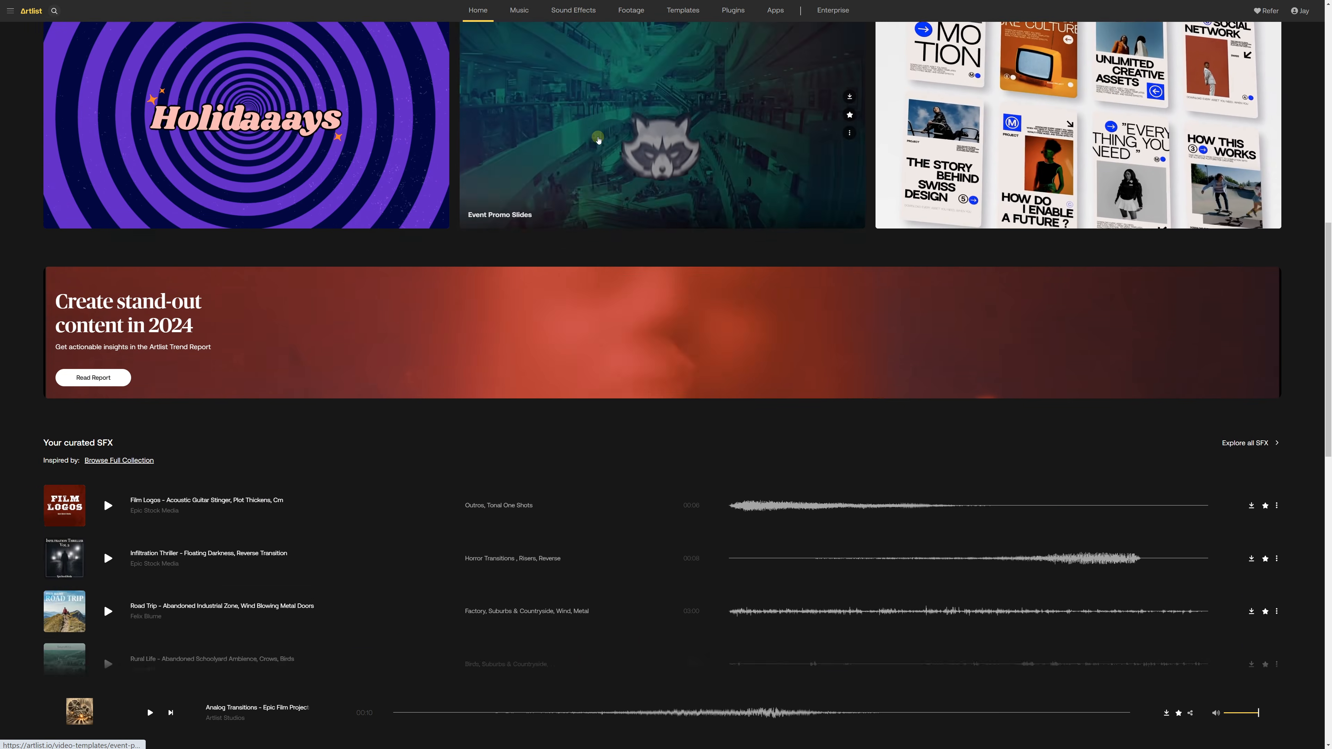
{"action": "scroll", "coordinate": [600, 139], "scroll_direction": "down", "scroll_amount": 3}
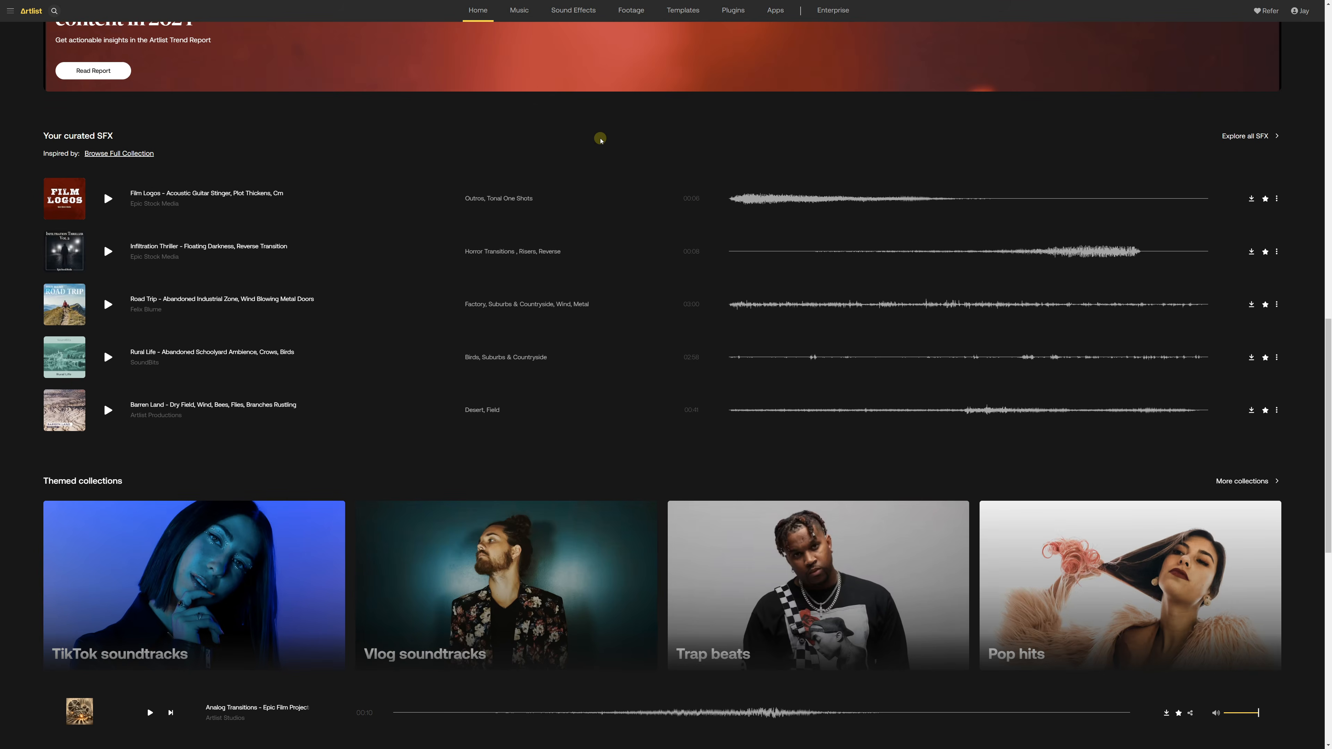
{"action": "scroll", "coordinate": [601, 140], "scroll_direction": "down", "scroll_amount": 4}
{"action": "scroll", "coordinate": [601, 141], "scroll_direction": "down", "scroll_amount": 8}
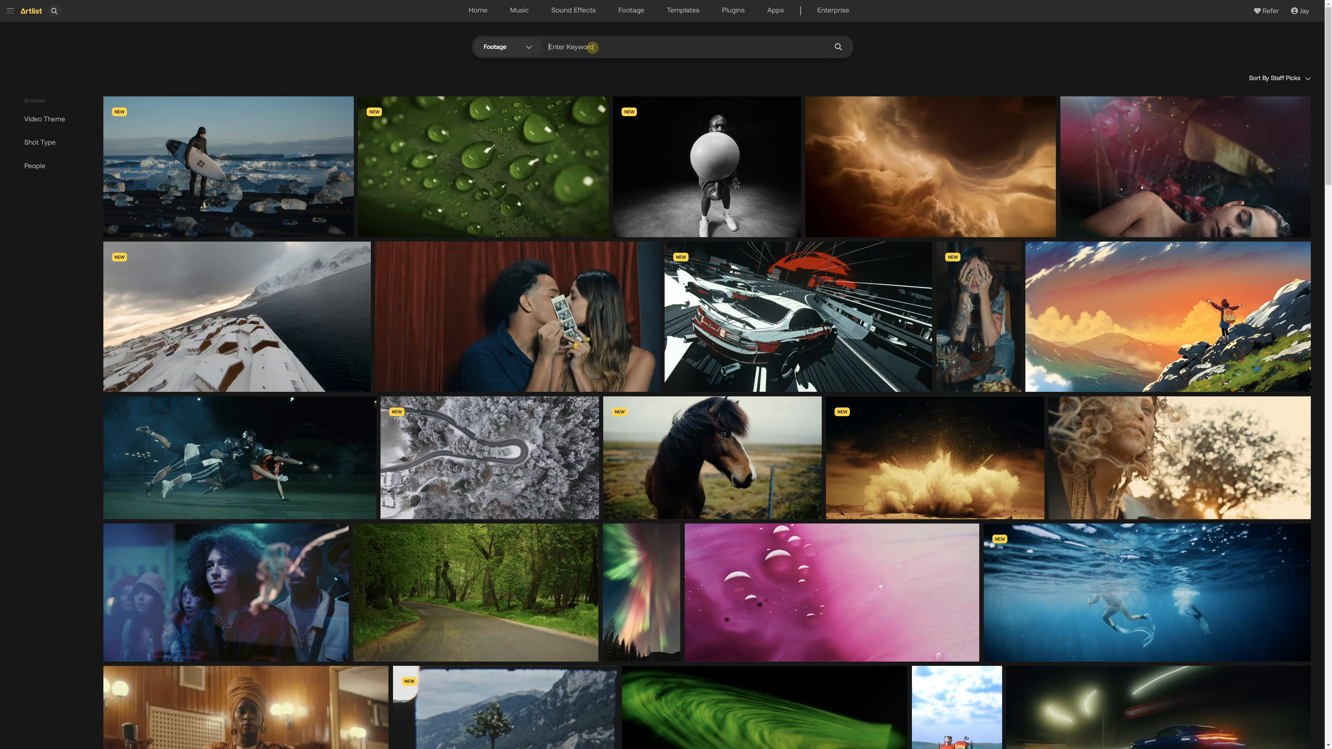
Search the footage library for "Kids Climbing Tree" and open the clip of kids in a yellow-leaved tree
{"action": "key", "text": "Return"}
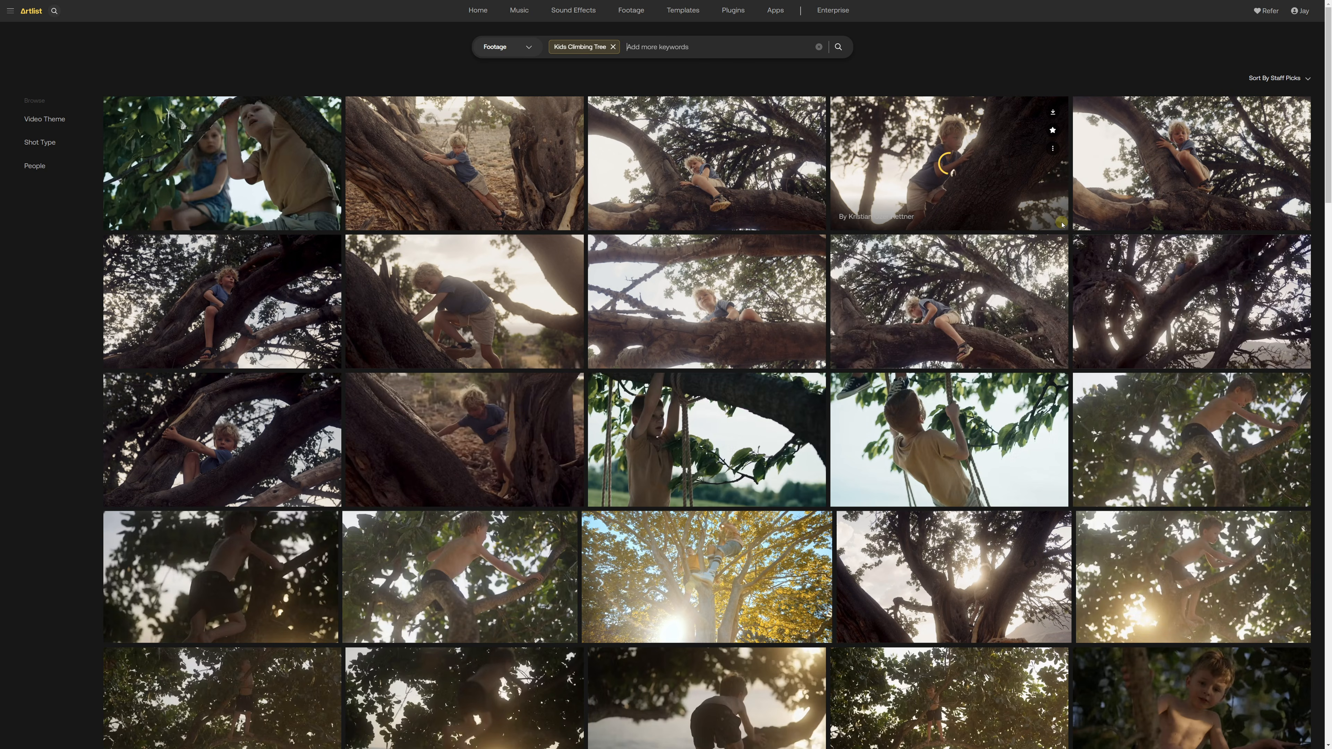
{"action": "scroll", "coordinate": [716, 360], "scroll_direction": "down", "scroll_amount": 4}
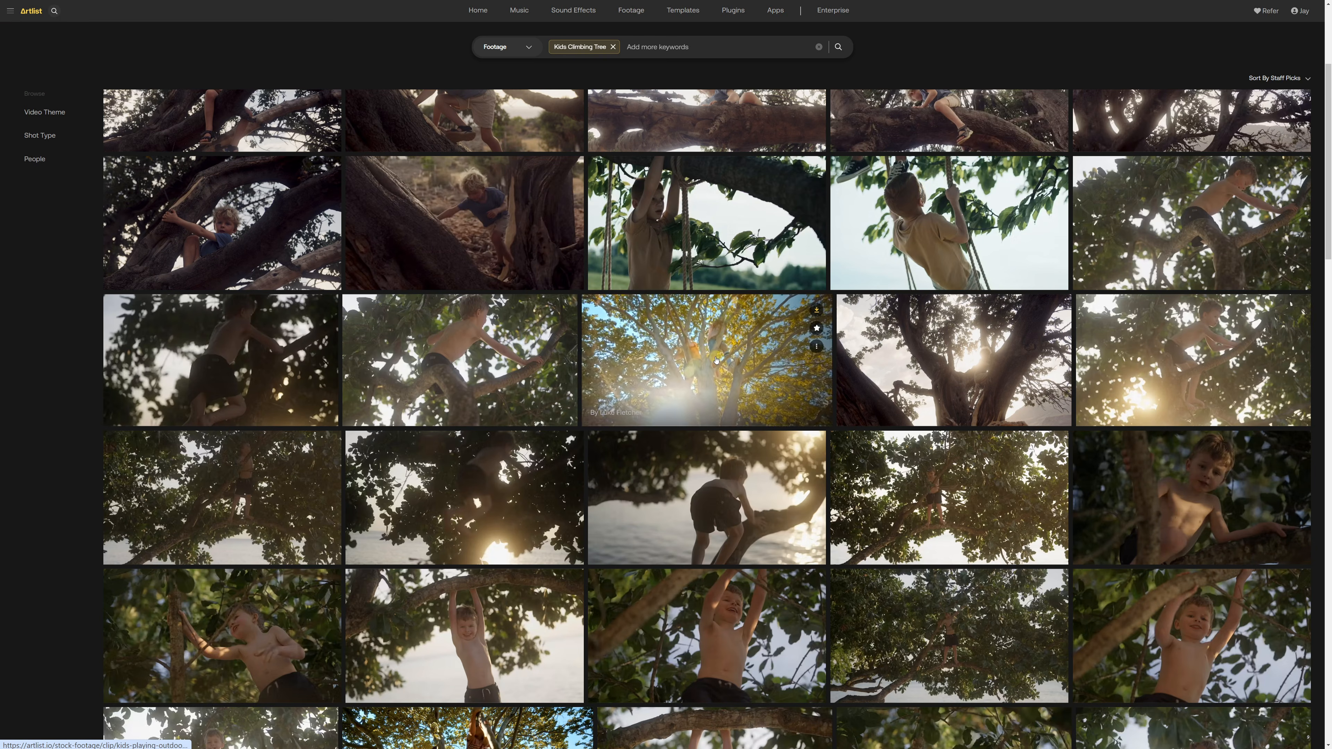
{"action": "left_click", "coordinate": [712, 360]}
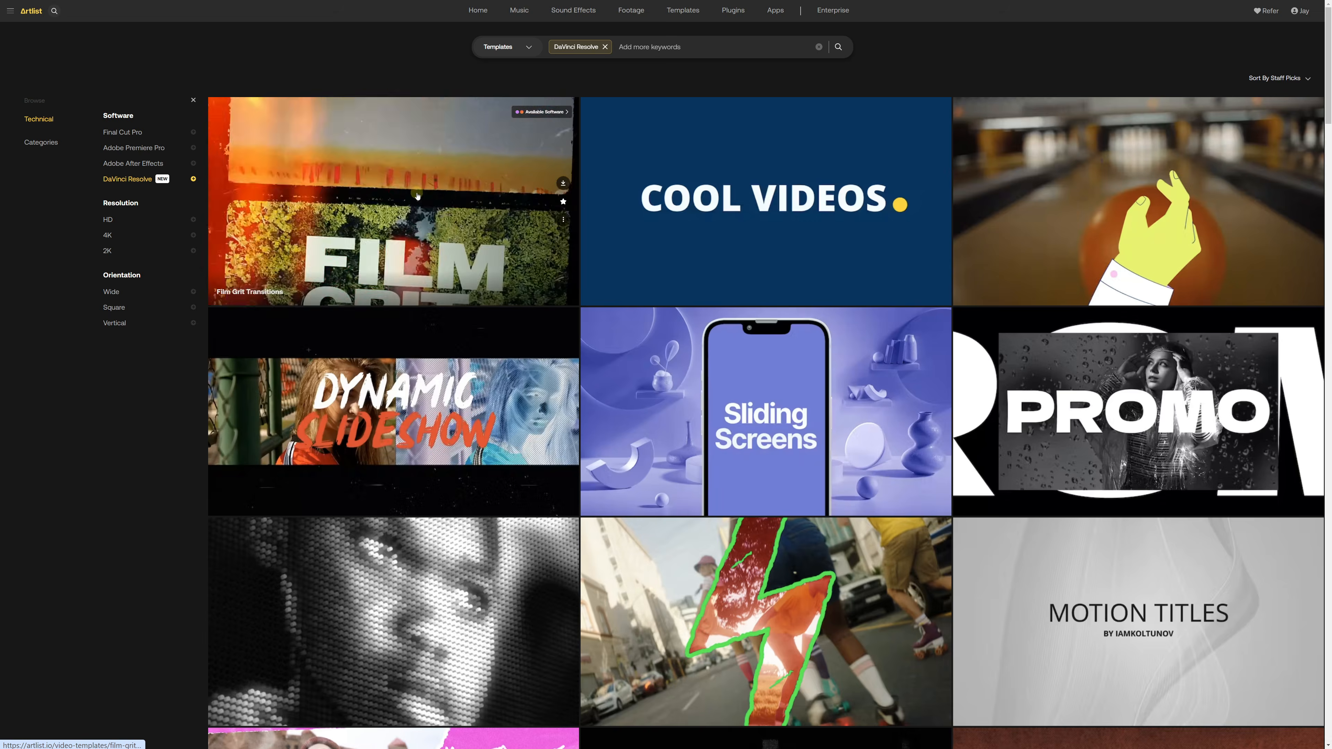
Browse the video templates filtered for DaVinci Resolve
{"action": "mouse_move", "coordinate": [1038, 207]}
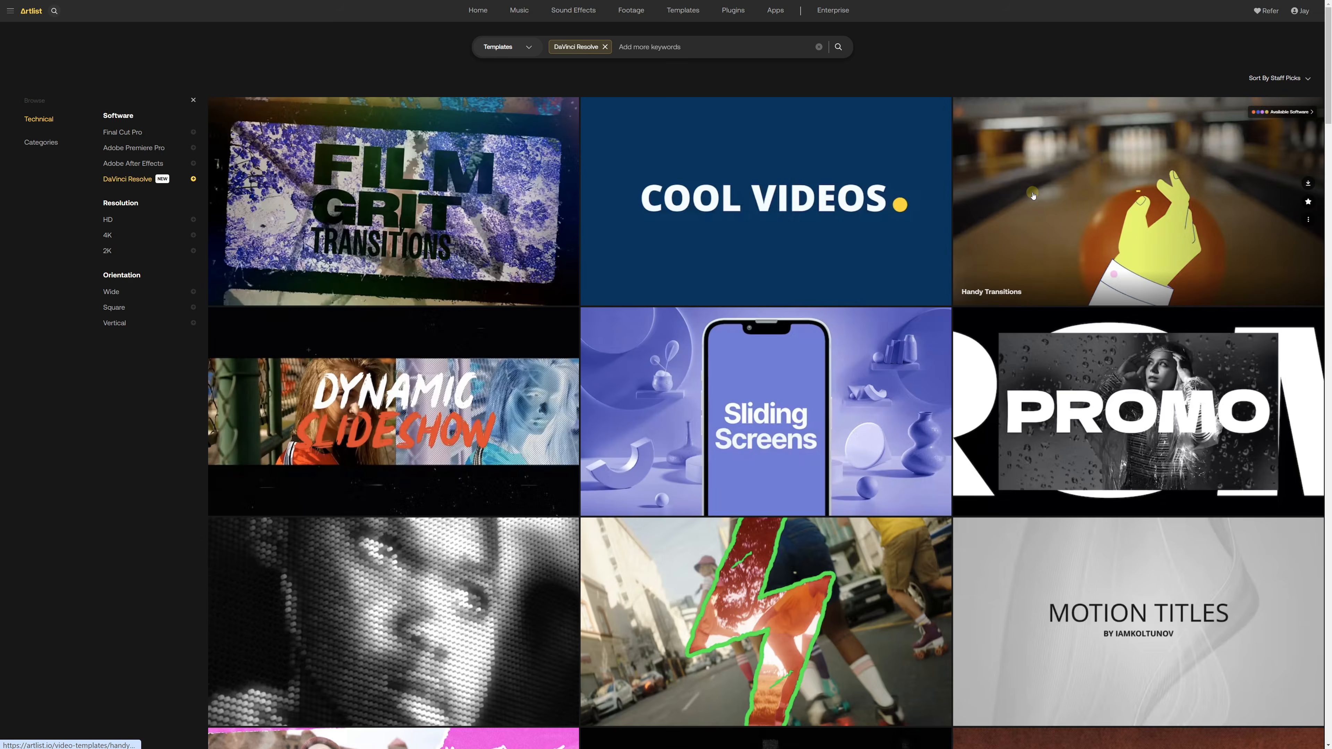
{"action": "scroll", "coordinate": [1038, 207], "scroll_direction": "down", "scroll_amount": 5}
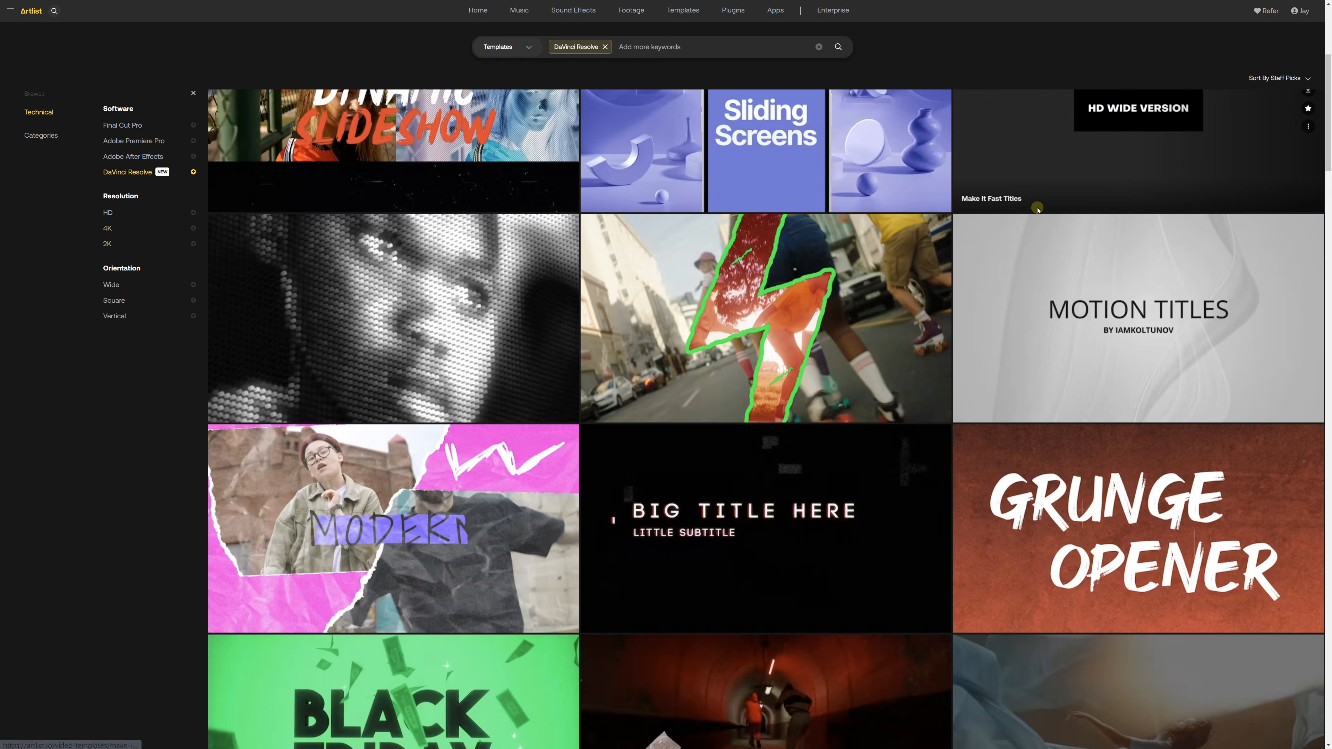
Look further down the templates filtered for DaVinci Resolve, past the title and opener designs
{"action": "scroll", "coordinate": [1037, 209], "scroll_direction": "down", "scroll_amount": 1}
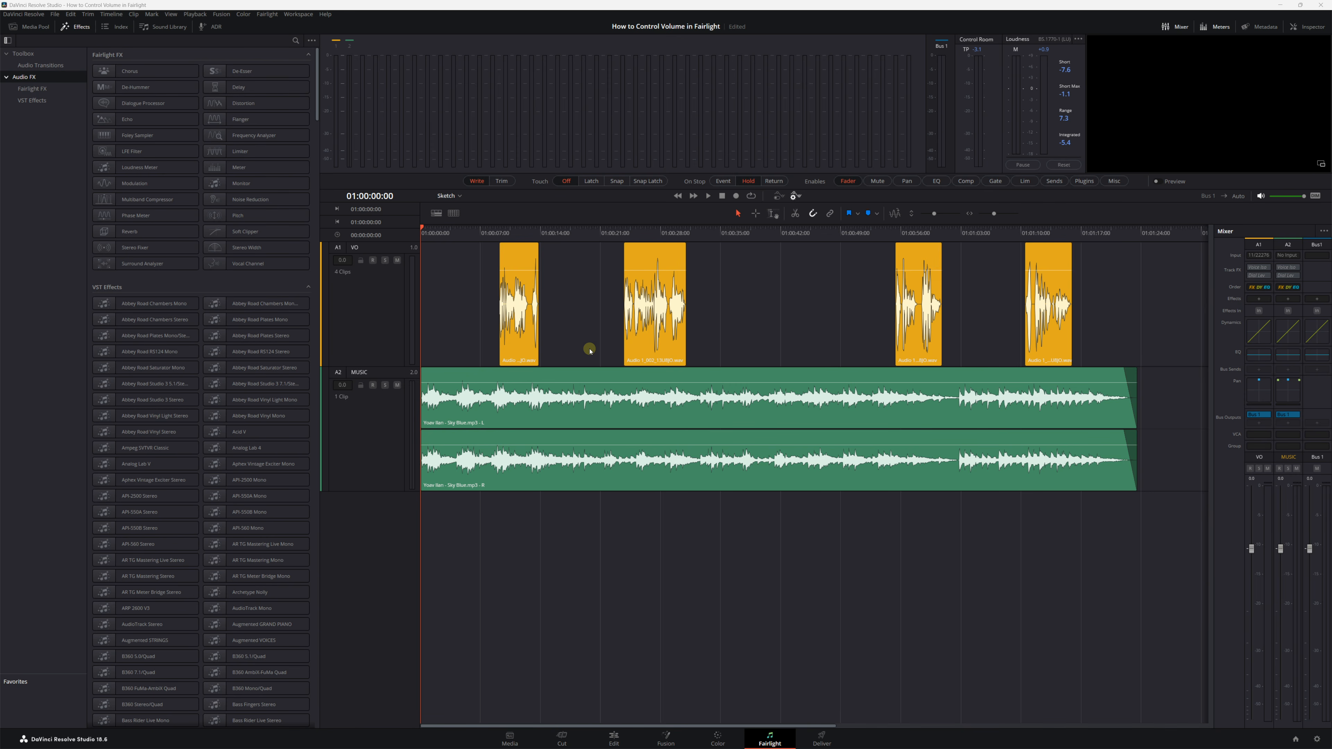
Turn on automation in Fairlight and toggle the automation options bar, leaving it hidden
{"action": "left_click", "coordinate": [795, 196]}
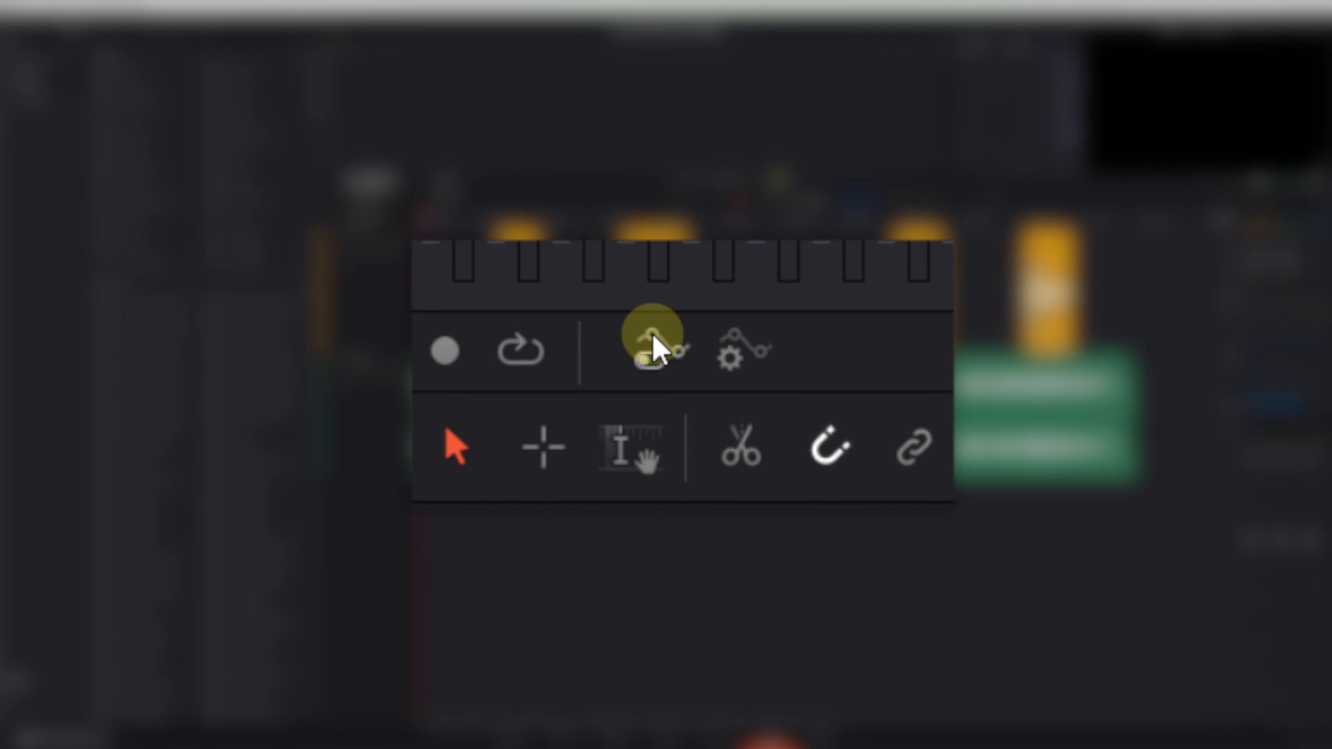
{"action": "left_click", "coordinate": [650, 361]}
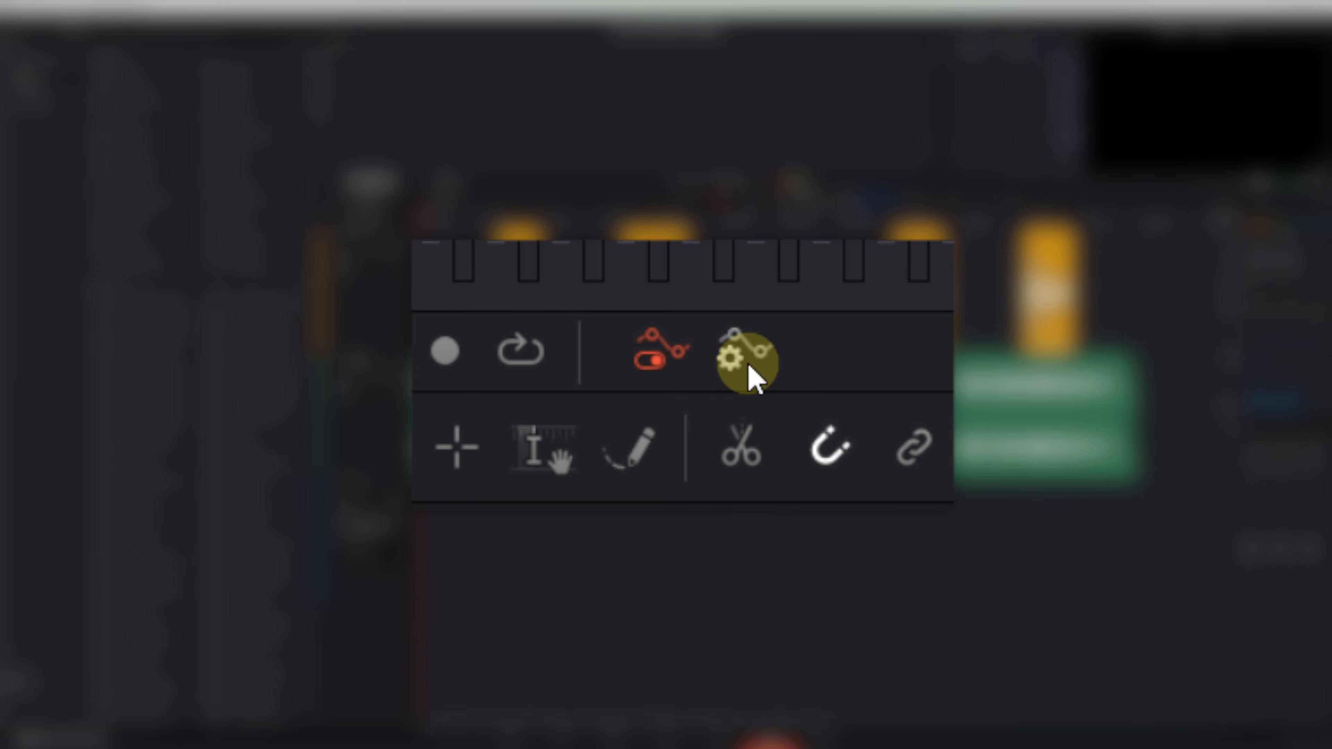
{"action": "left_click", "coordinate": [728, 361]}
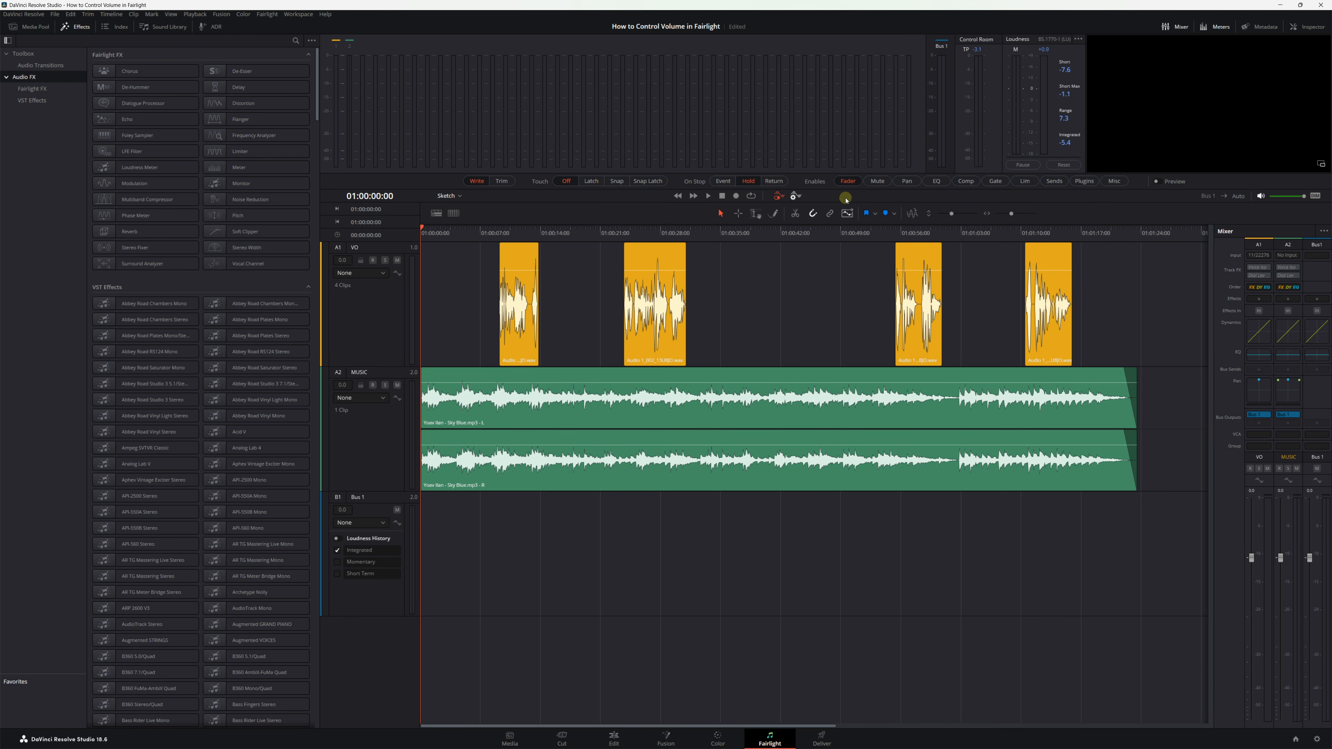
{"action": "left_click", "coordinate": [795, 196]}
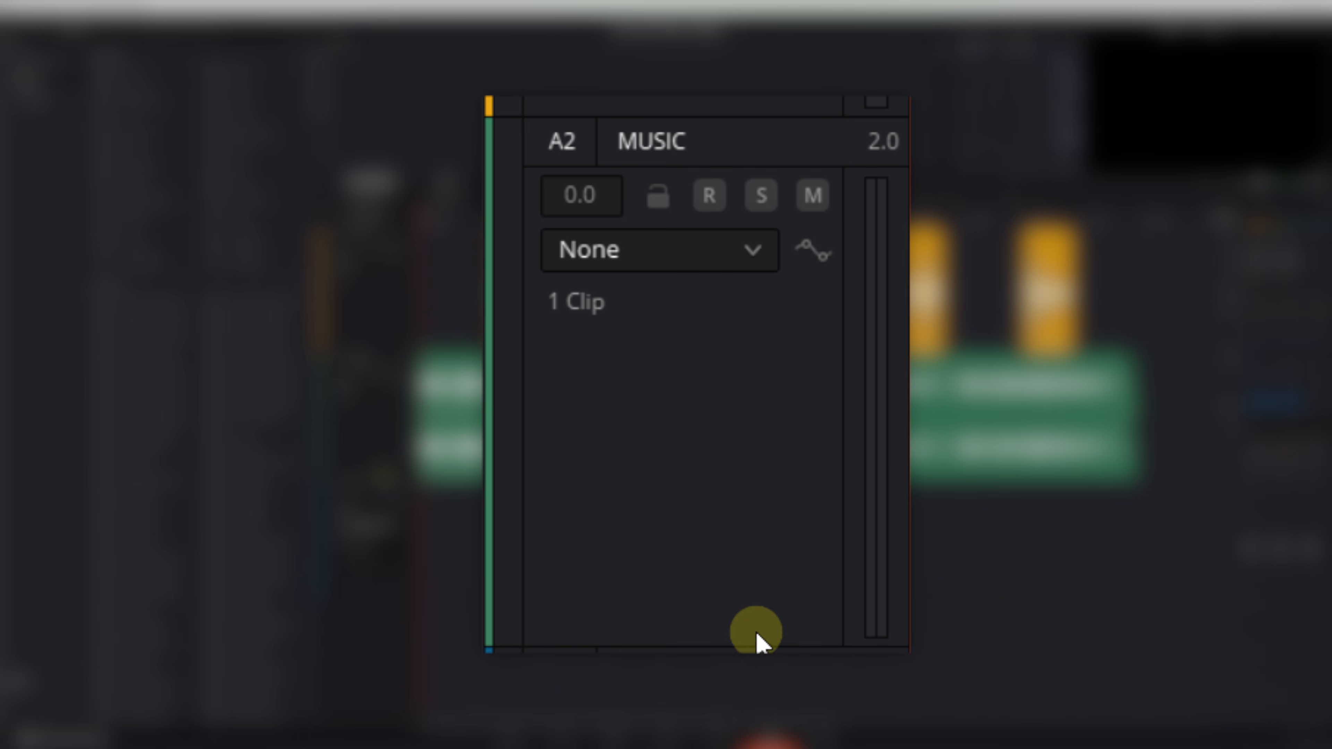
Reduce the MUSIC track's height, set its automation parameter to Fader Level and enable automation on the track
{"action": "left_click_drag", "start_coordinate": [757, 641], "coordinate": [745, 379]}
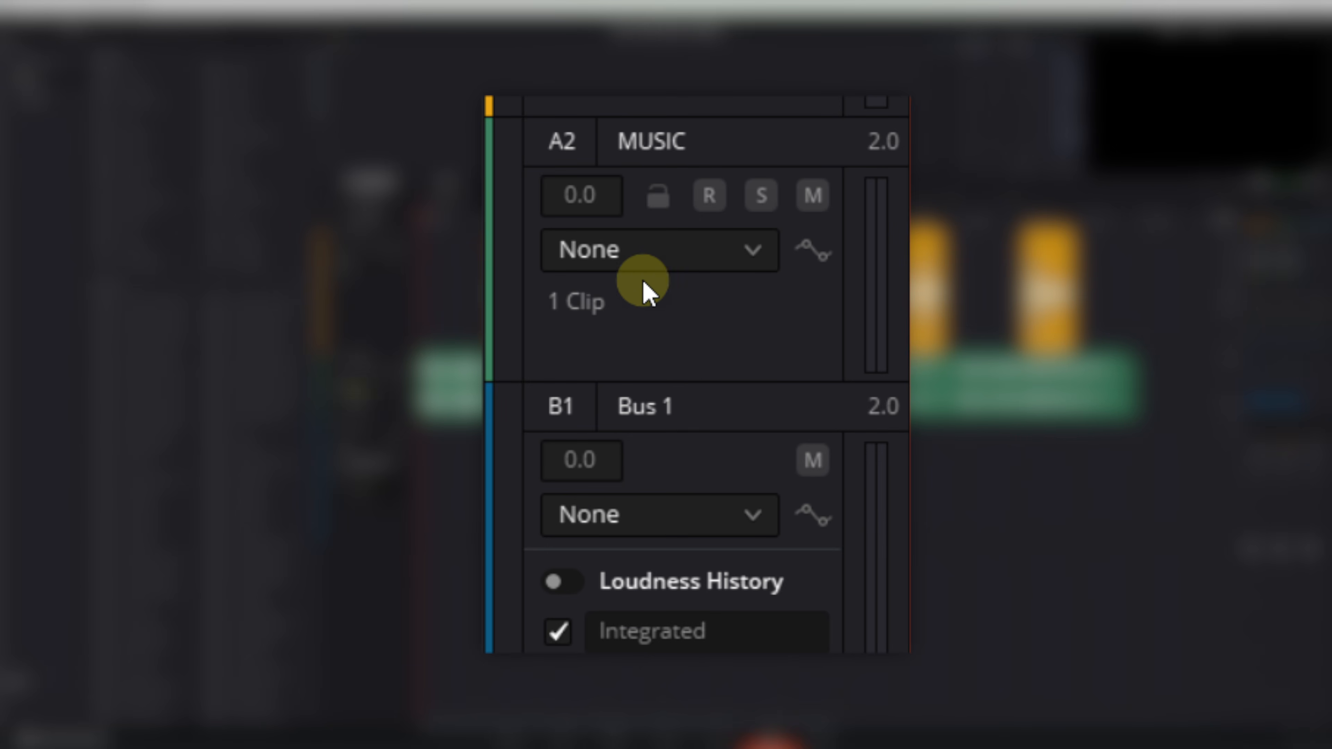
{"action": "left_click", "coordinate": [760, 262]}
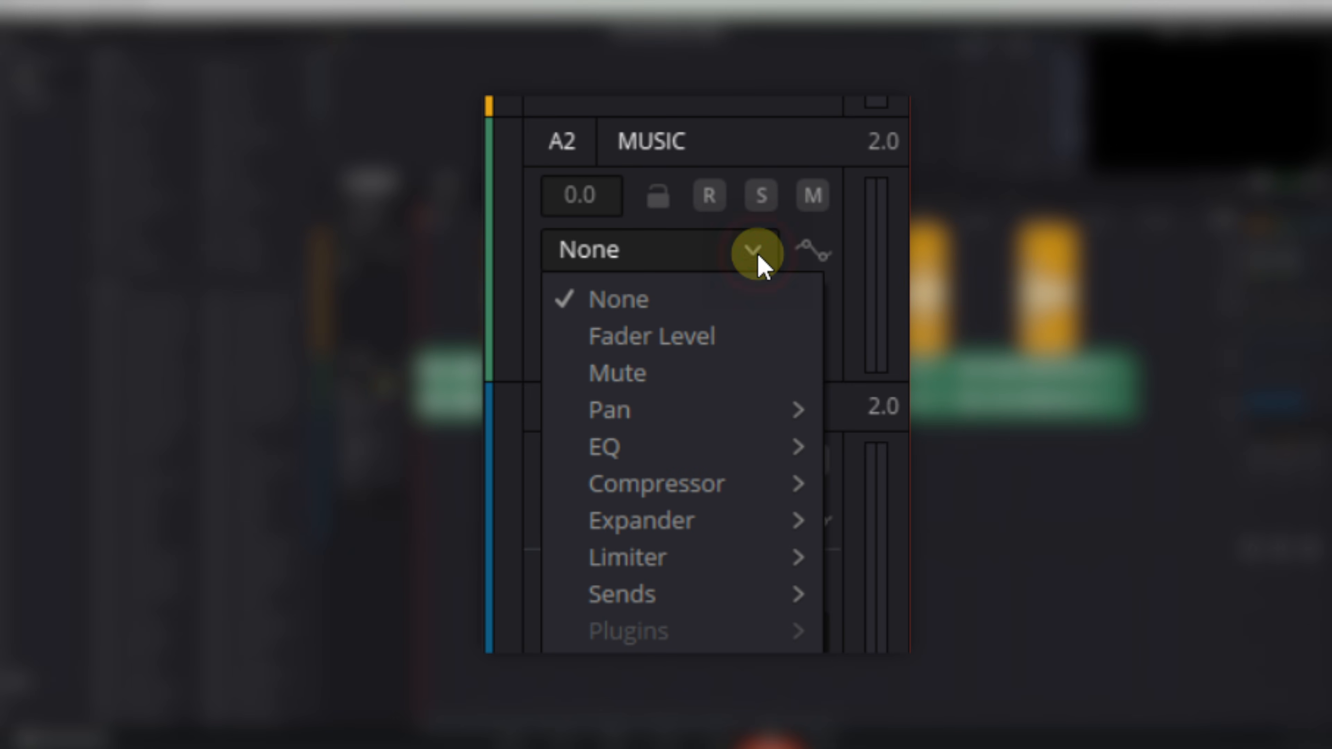
{"action": "left_click", "coordinate": [729, 339]}
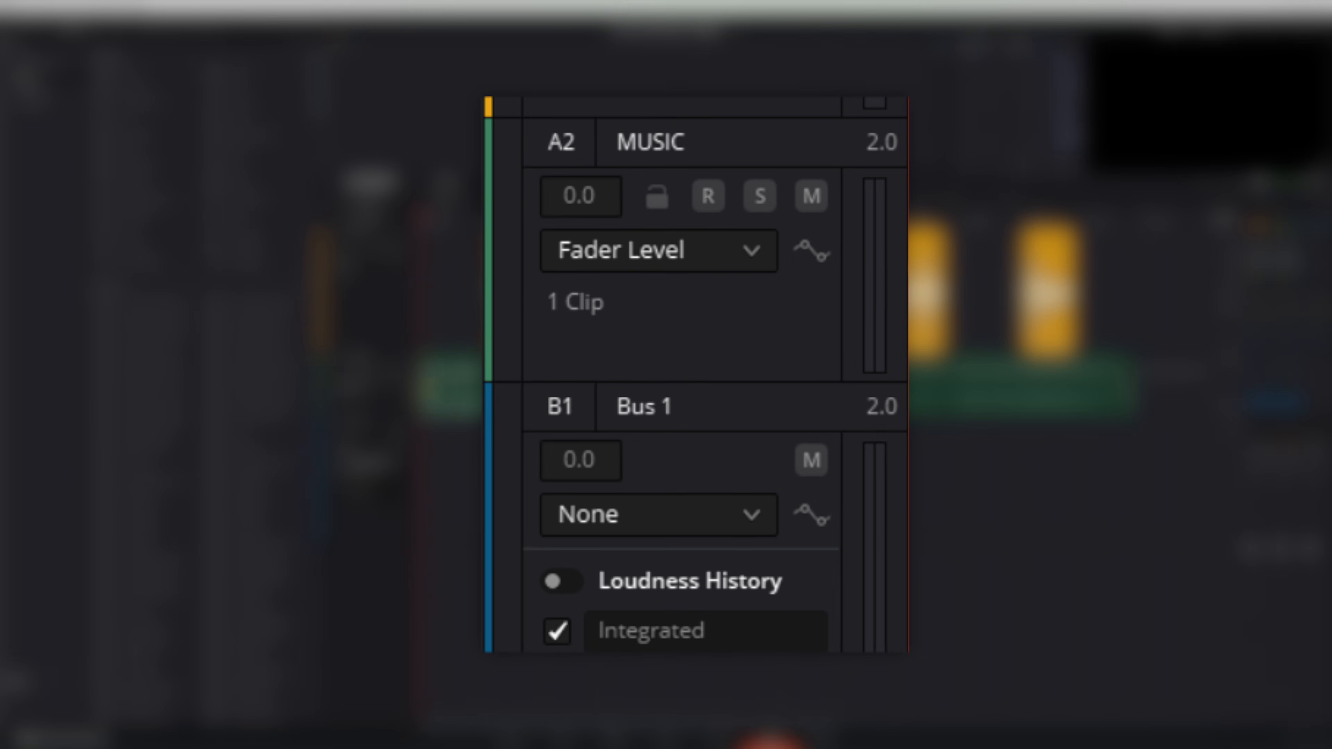
{"action": "left_click", "coordinate": [818, 257]}
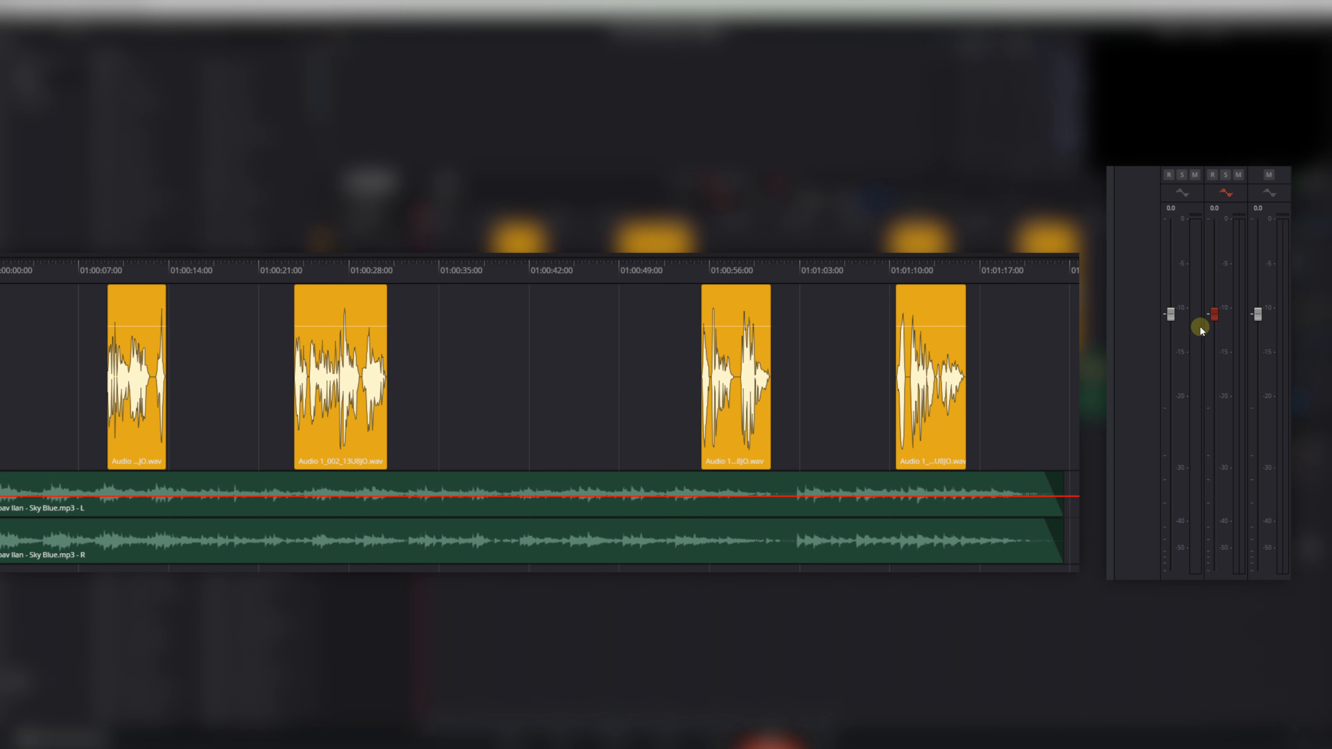
Record fader automation during playback, lowering the music to about -17 dB under each VO clip and returning it to 0.0 after each
{"action": "key", "text": "space"}
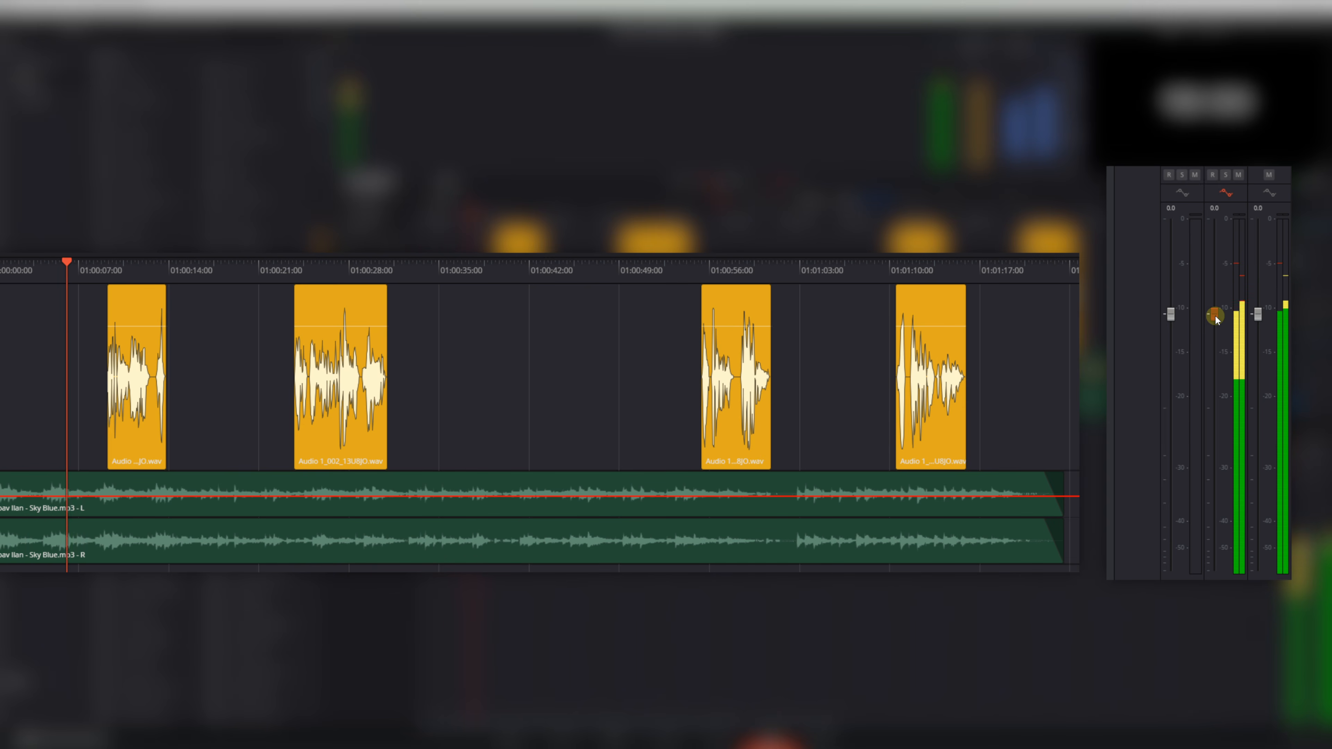
{"action": "left_click_drag", "start_coordinate": [1215, 315], "coordinate": [1223, 443]}
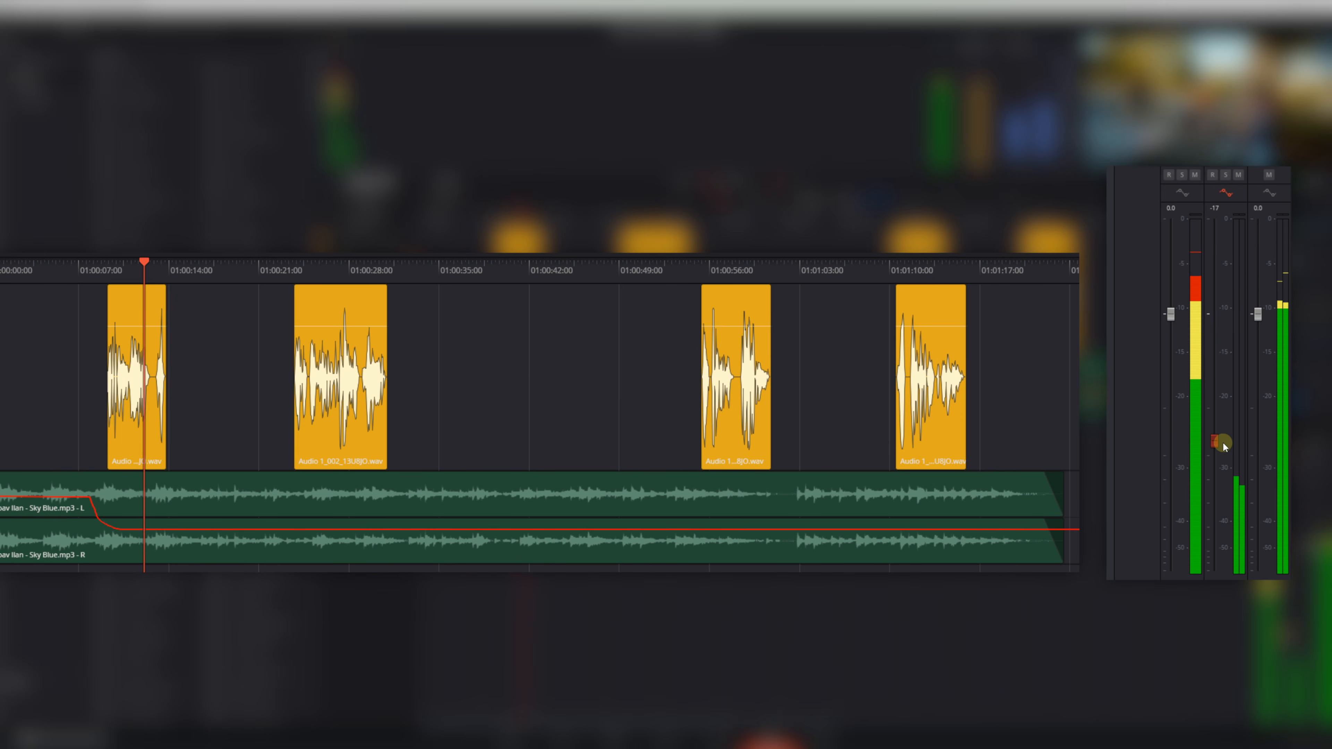
{"action": "left_click_drag", "start_coordinate": [1223, 441], "coordinate": [1223, 316]}
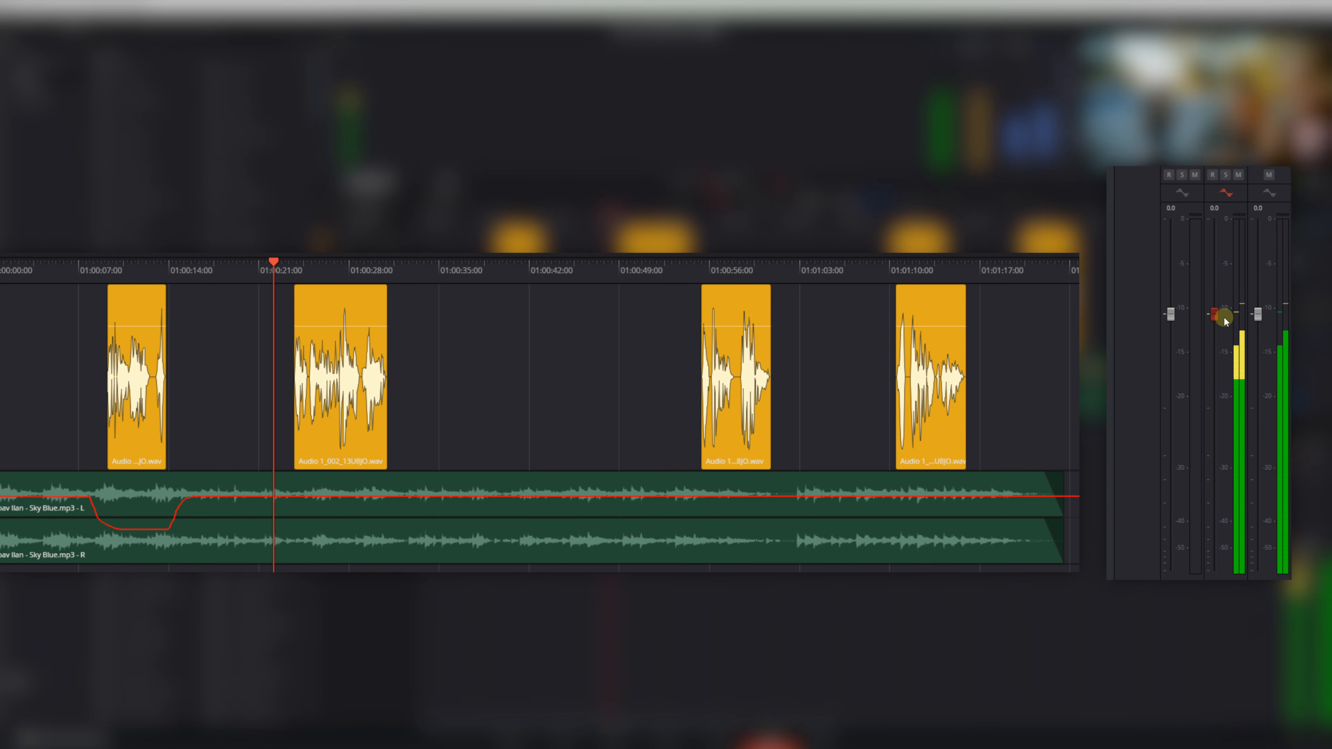
{"action": "left_click_drag", "start_coordinate": [1224, 317], "coordinate": [1232, 440]}
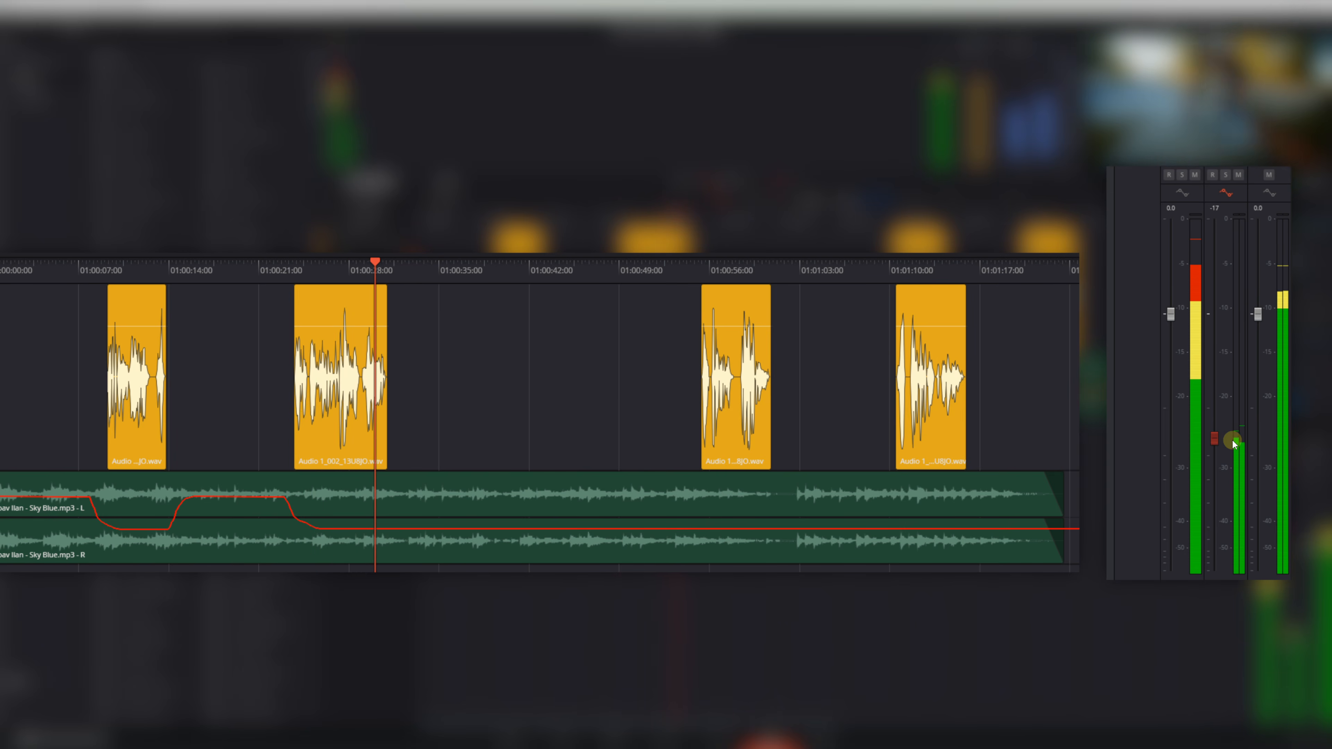
{"action": "left_click_drag", "start_coordinate": [1232, 439], "coordinate": [1224, 317]}
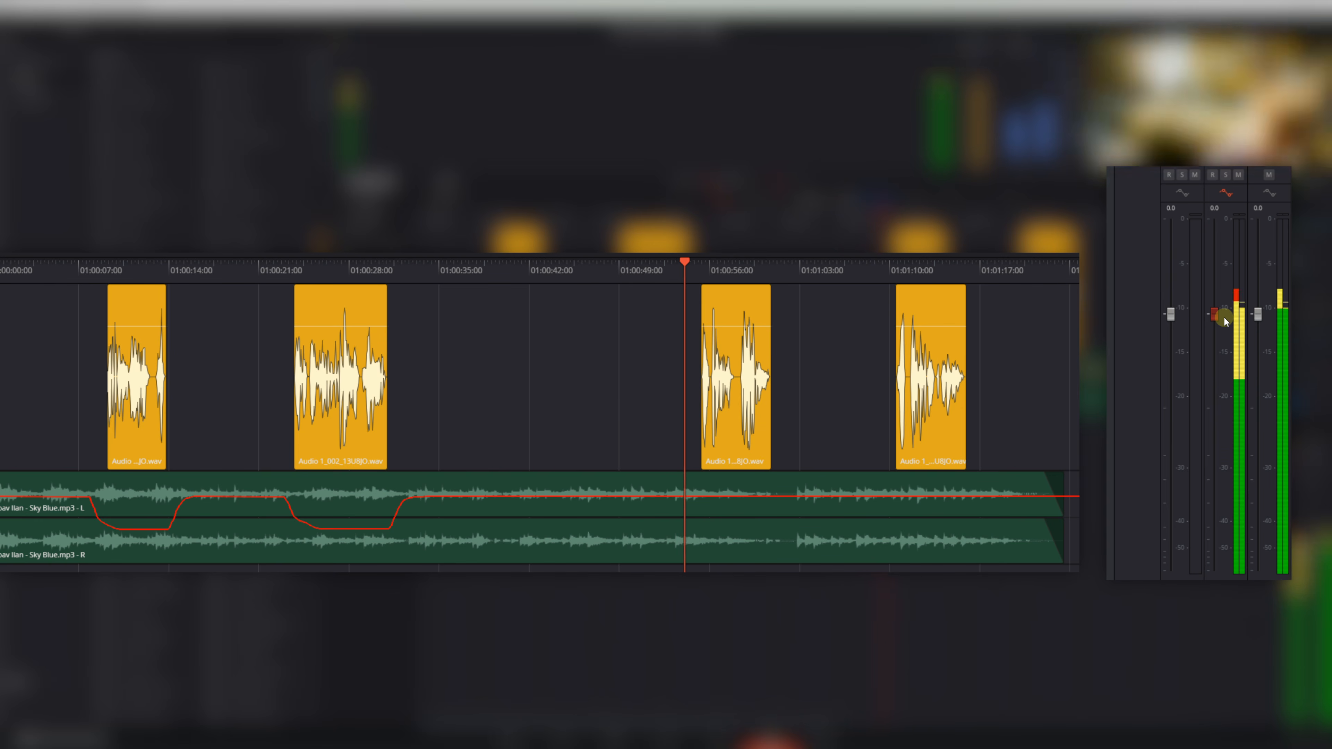
{"action": "mouse_move", "coordinate": [1224, 316]}
{"action": "left_mouse_down"}
{"action": "mouse_move", "coordinate": [1235, 429]}
{"action": "mouse_move", "coordinate": [1227, 317]}
{"action": "left_mouse_up"}
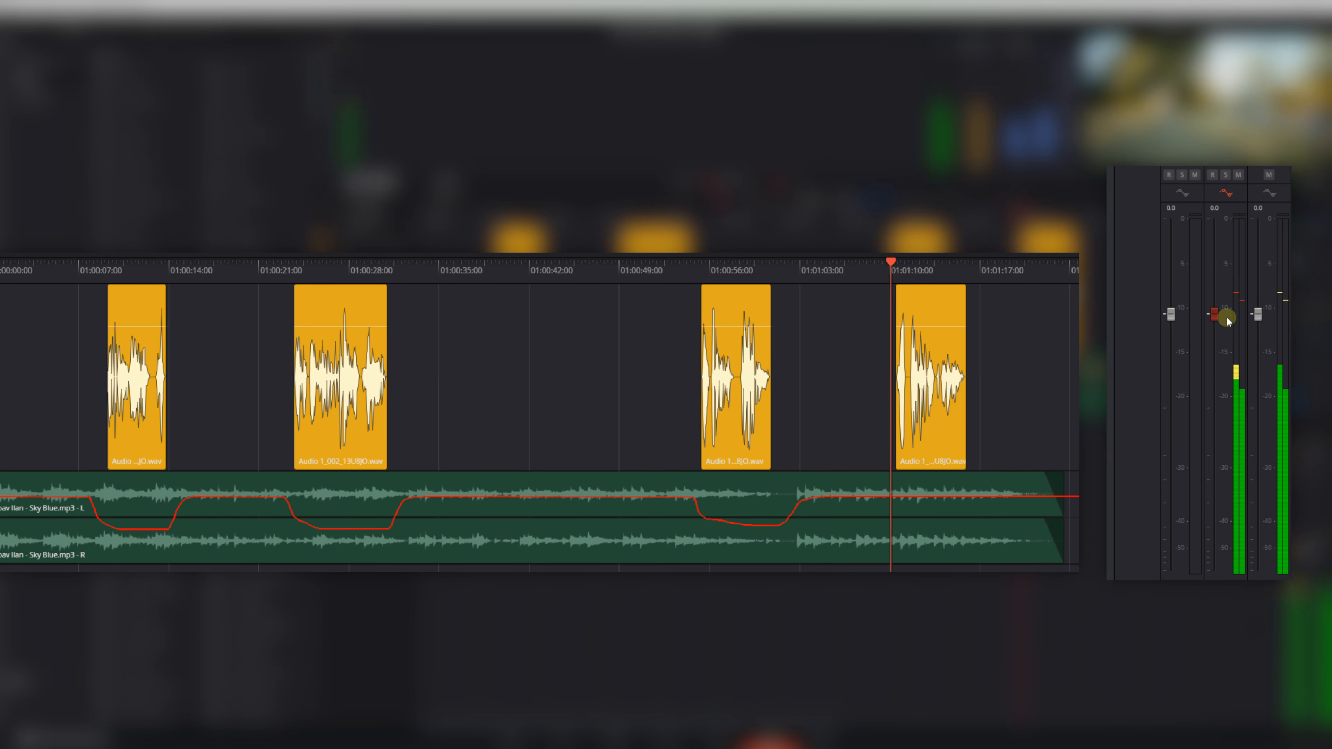
{"action": "mouse_move", "coordinate": [1226, 316]}
{"action": "left_mouse_down"}
{"action": "mouse_move", "coordinate": [1243, 429]}
{"action": "mouse_move", "coordinate": [1240, 318]}
{"action": "left_mouse_up"}
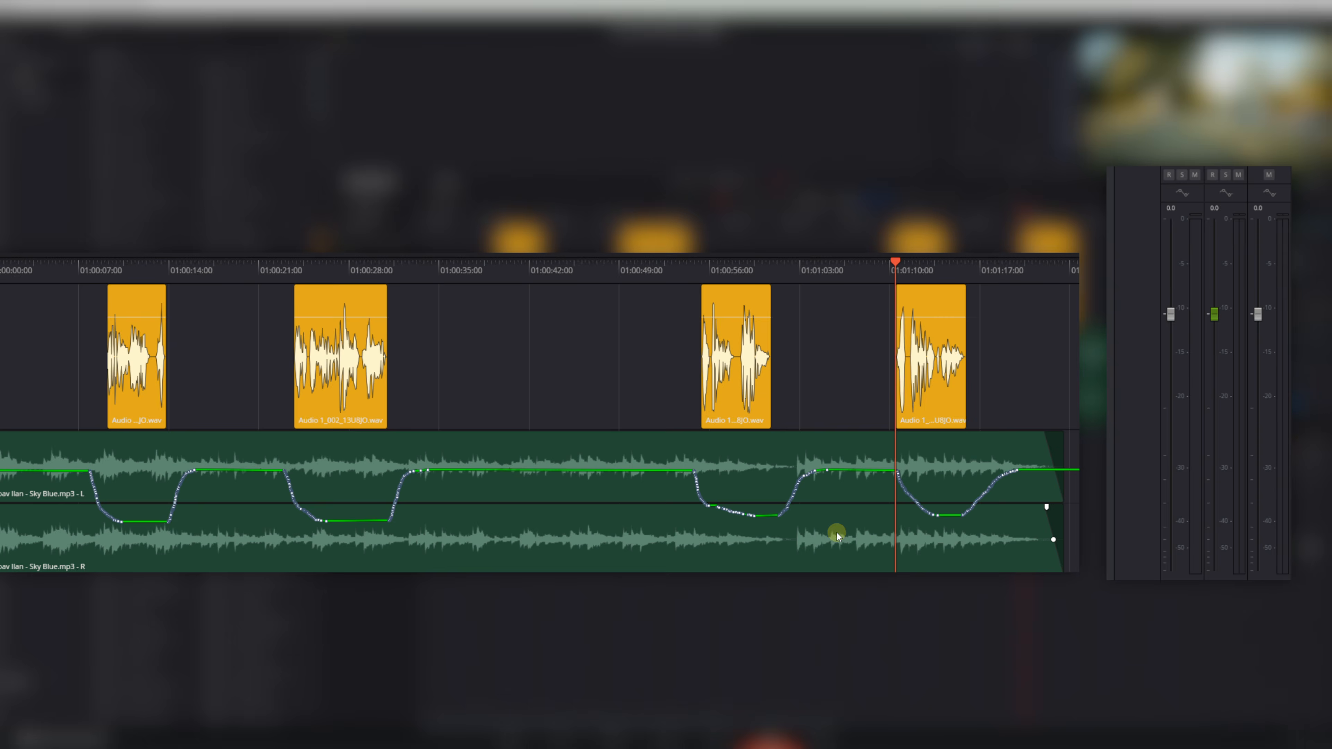
Examine the recorded fader keyframes around the last VO clips and play the automated mix from the timeline start
{"action": "scroll", "coordinate": [841, 544], "scroll_direction": "up", "scroll_amount": 10}
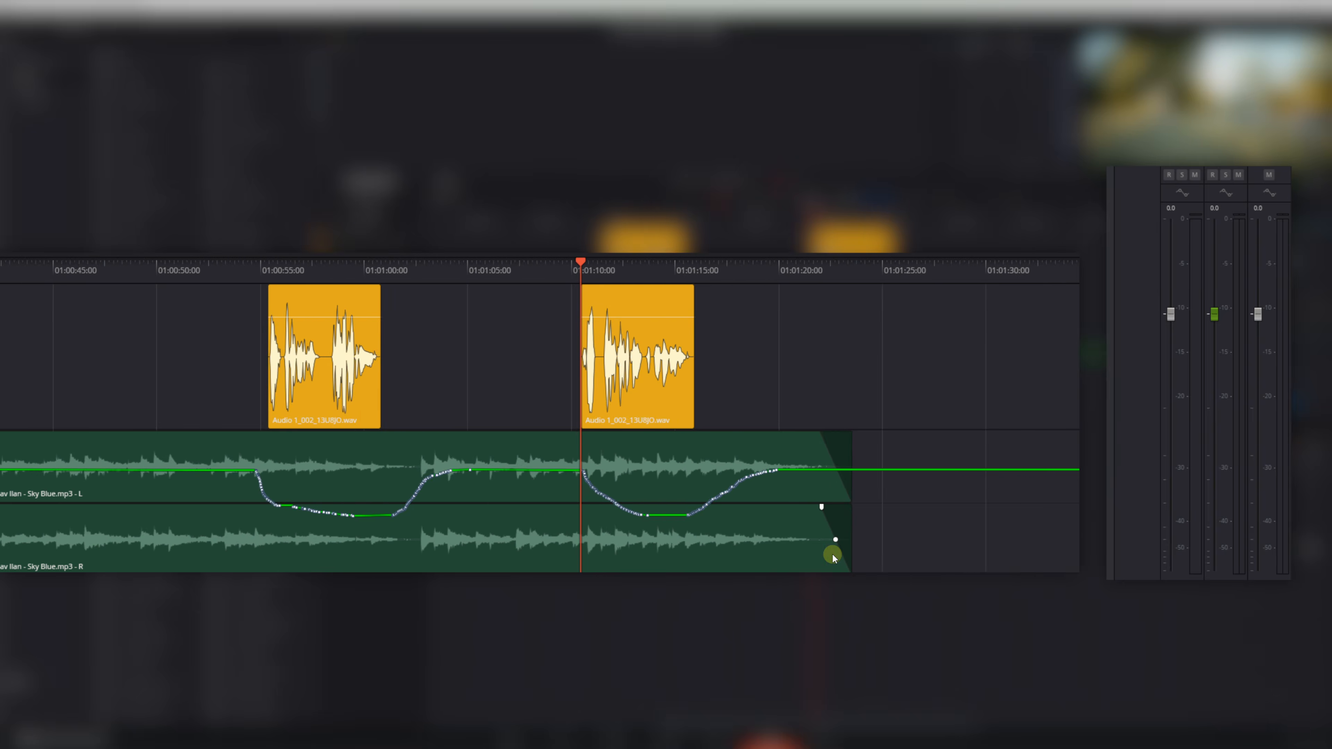
{"action": "scroll", "coordinate": [818, 551], "scroll_direction": "up", "scroll_amount": 6}
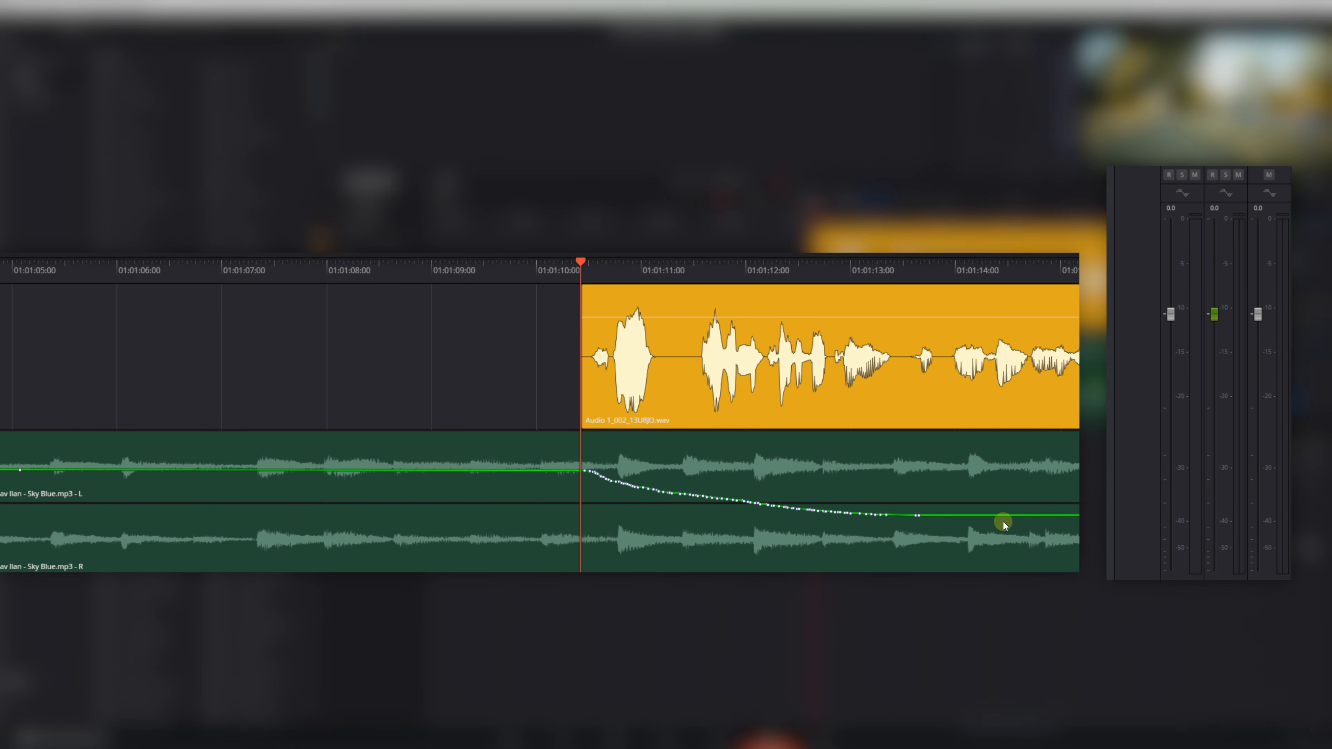
{"action": "scroll", "coordinate": [771, 515], "scroll_direction": "down", "scroll_amount": 8}
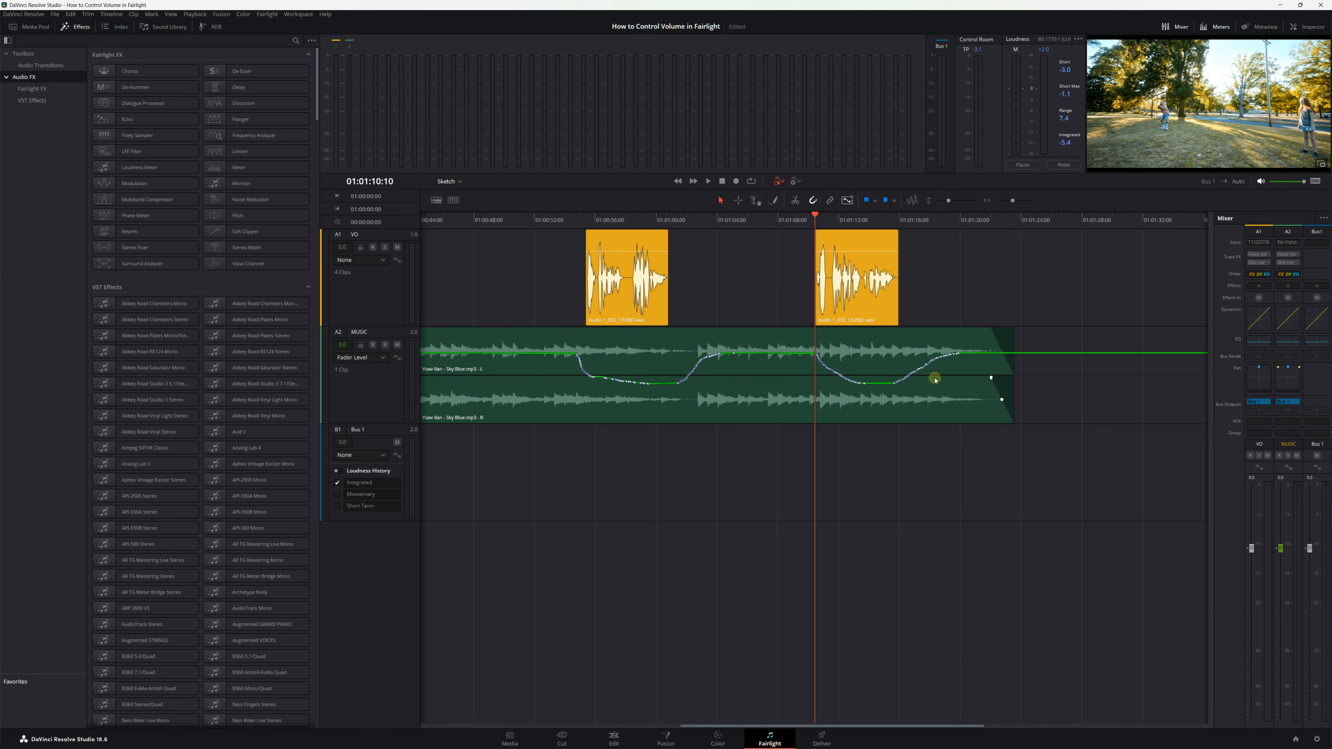
{"action": "key", "text": "Home"}
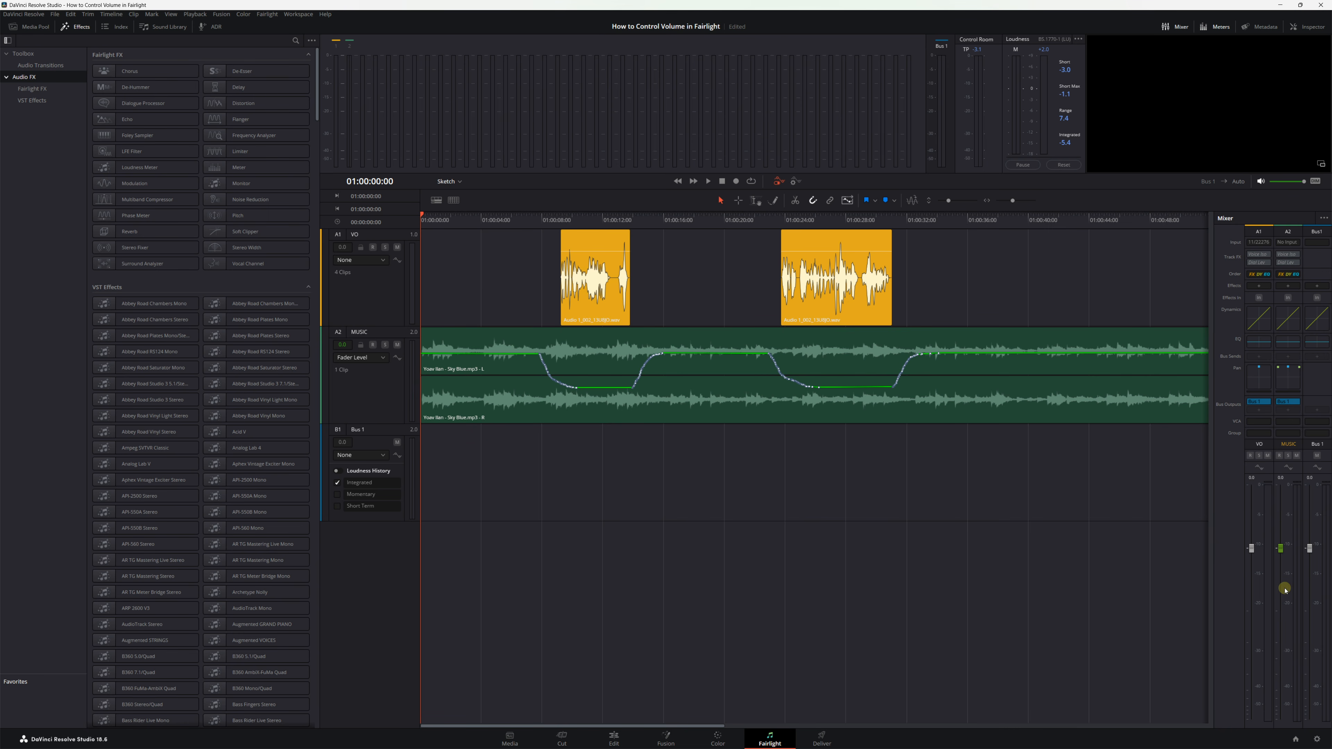
{"action": "key", "text": "space"}
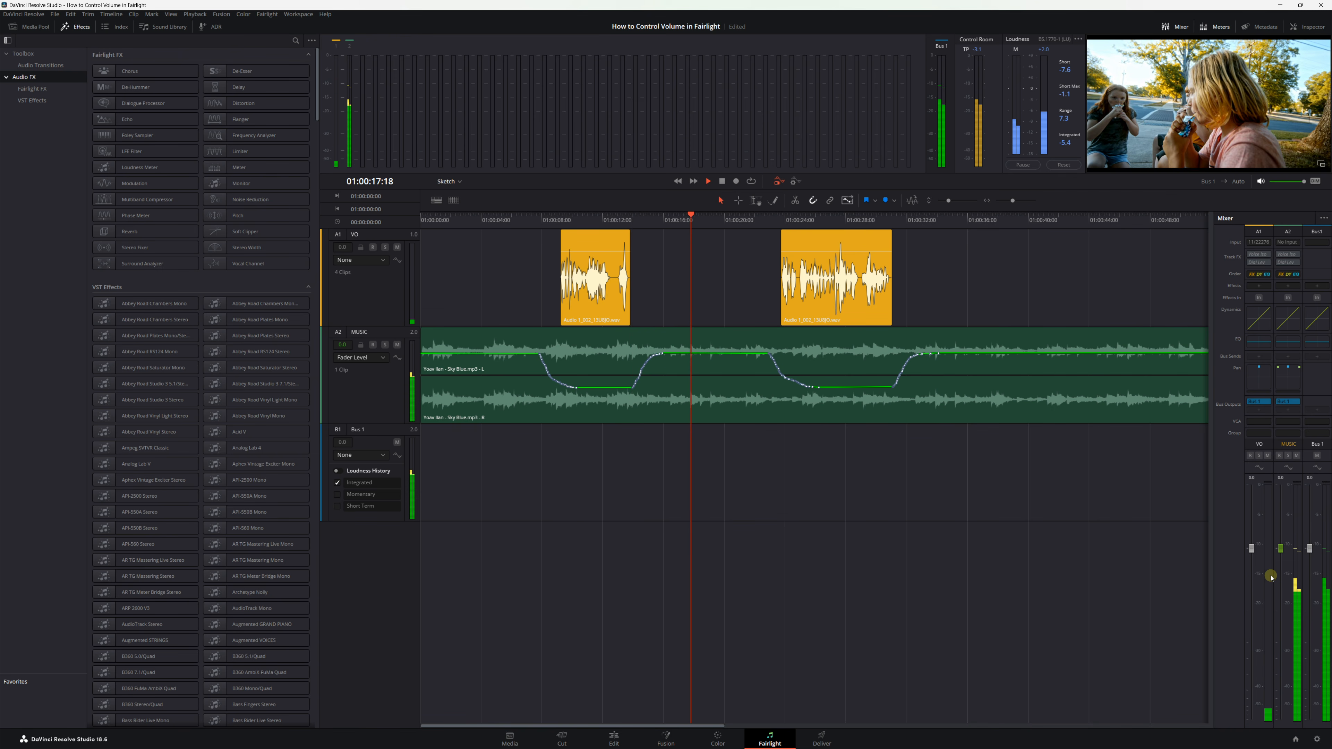
{"action": "key", "text": "space"}
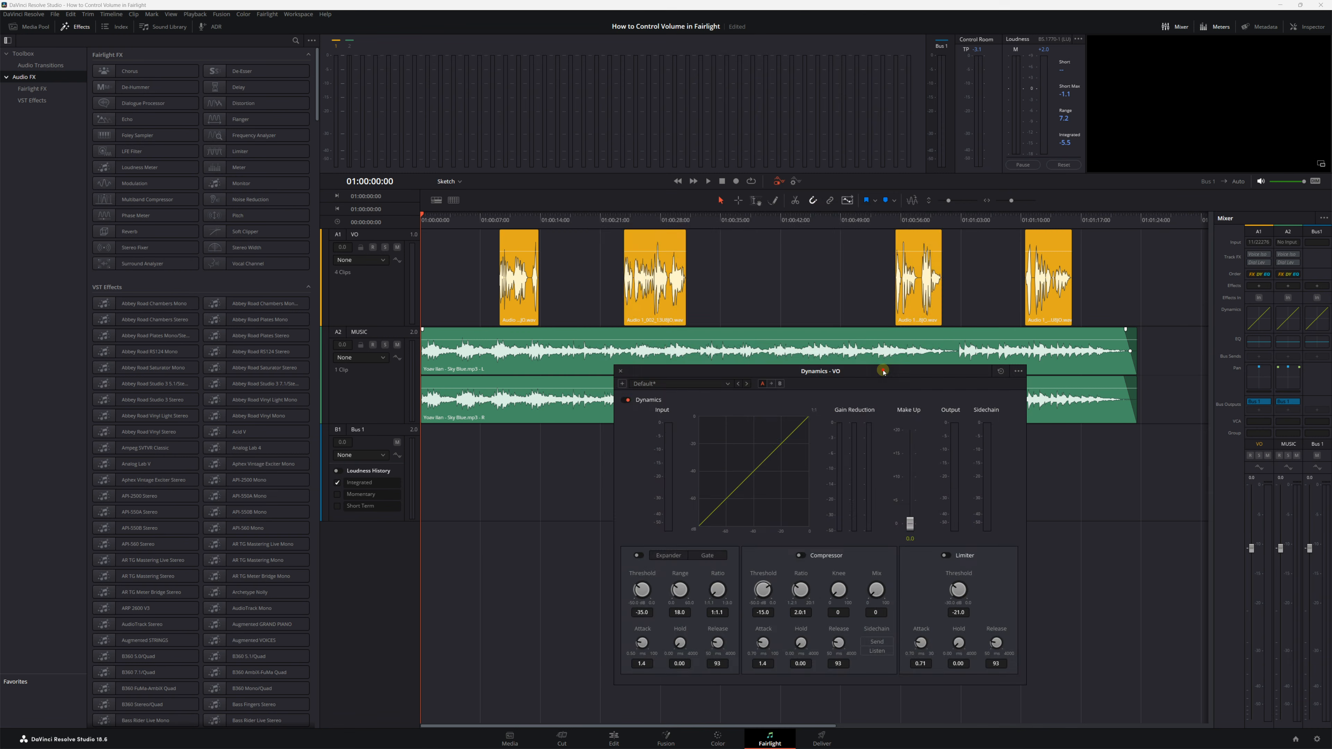
Enable the compressor's sidechain Send in the VO track's dynamics and close the dynamics window
{"action": "left_click_drag", "start_coordinate": [884, 373], "coordinate": [818, 206]}
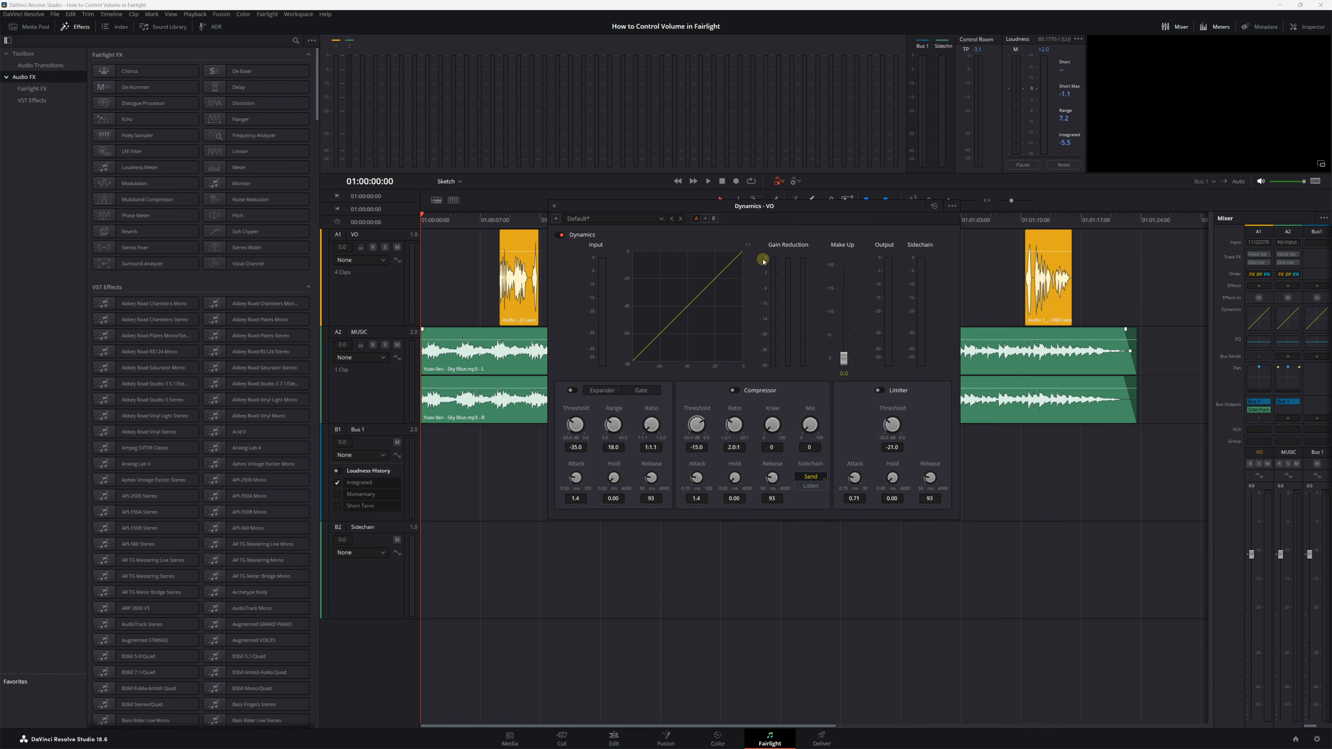
{"action": "left_click", "coordinate": [554, 206]}
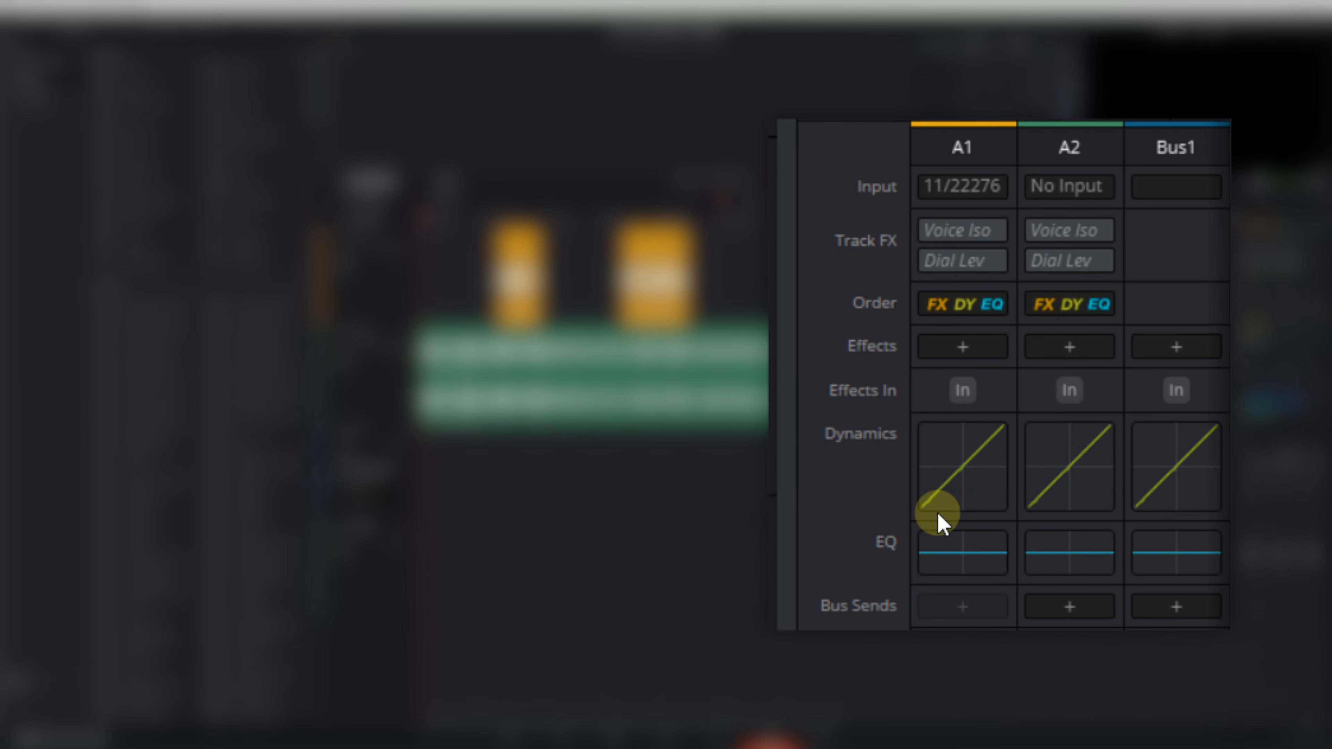
Turn on the compressor in the MUSIC track's dynamics, set its sidechain to Listen and move the window off the VO clips
{"action": "left_click", "coordinate": [1040, 436]}
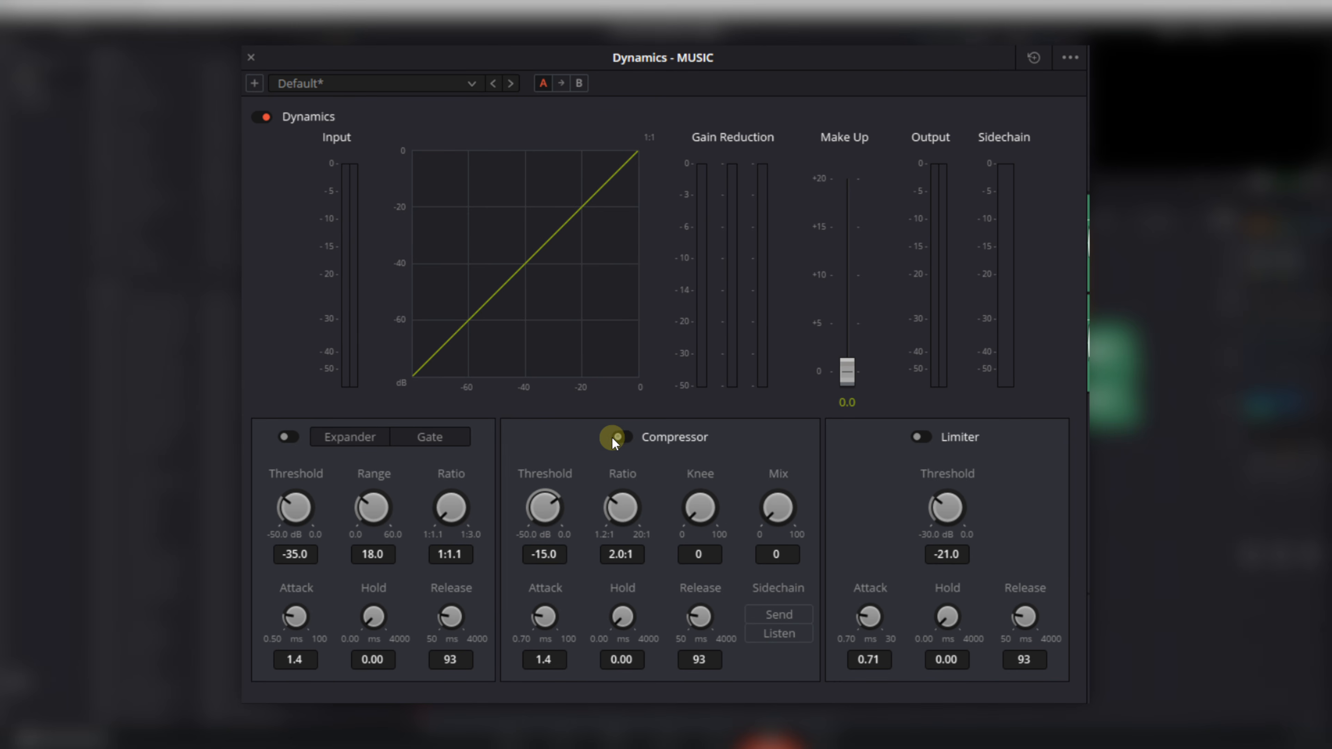
{"action": "left_click", "coordinate": [617, 436]}
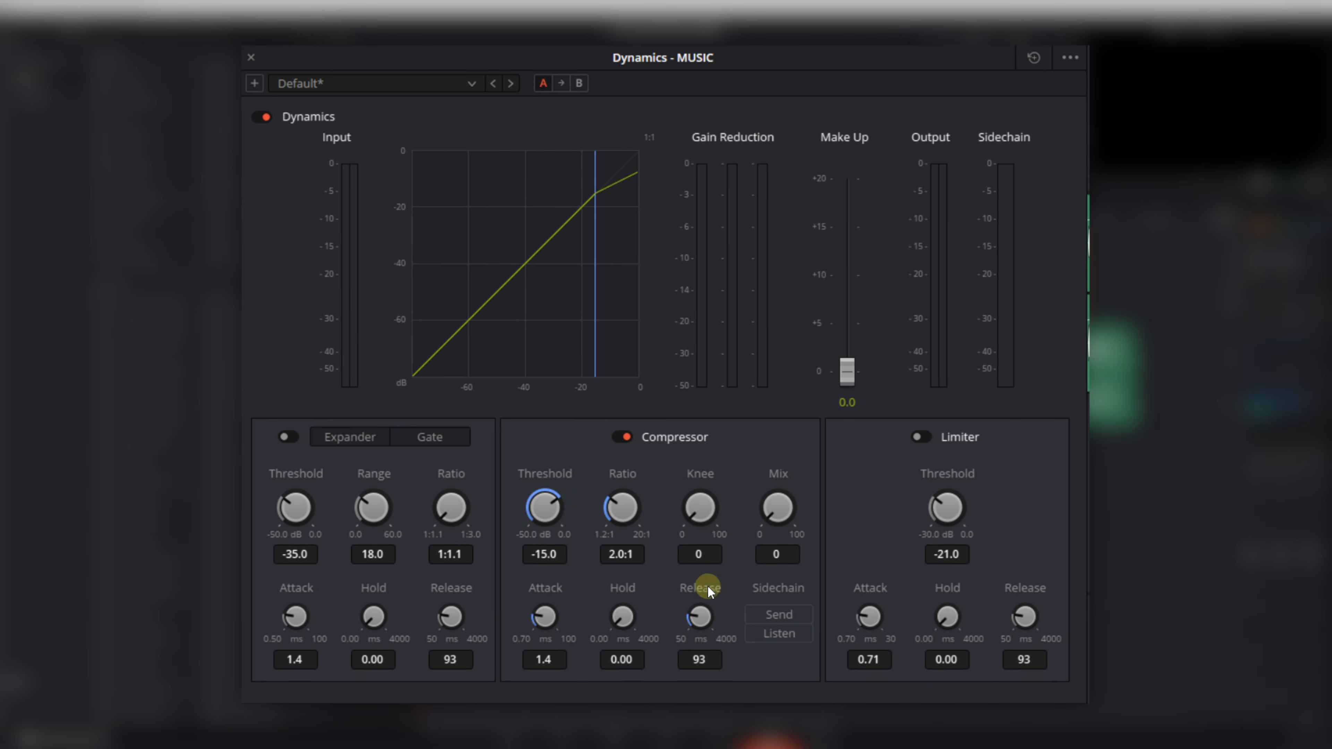
{"action": "left_click", "coordinate": [777, 633]}
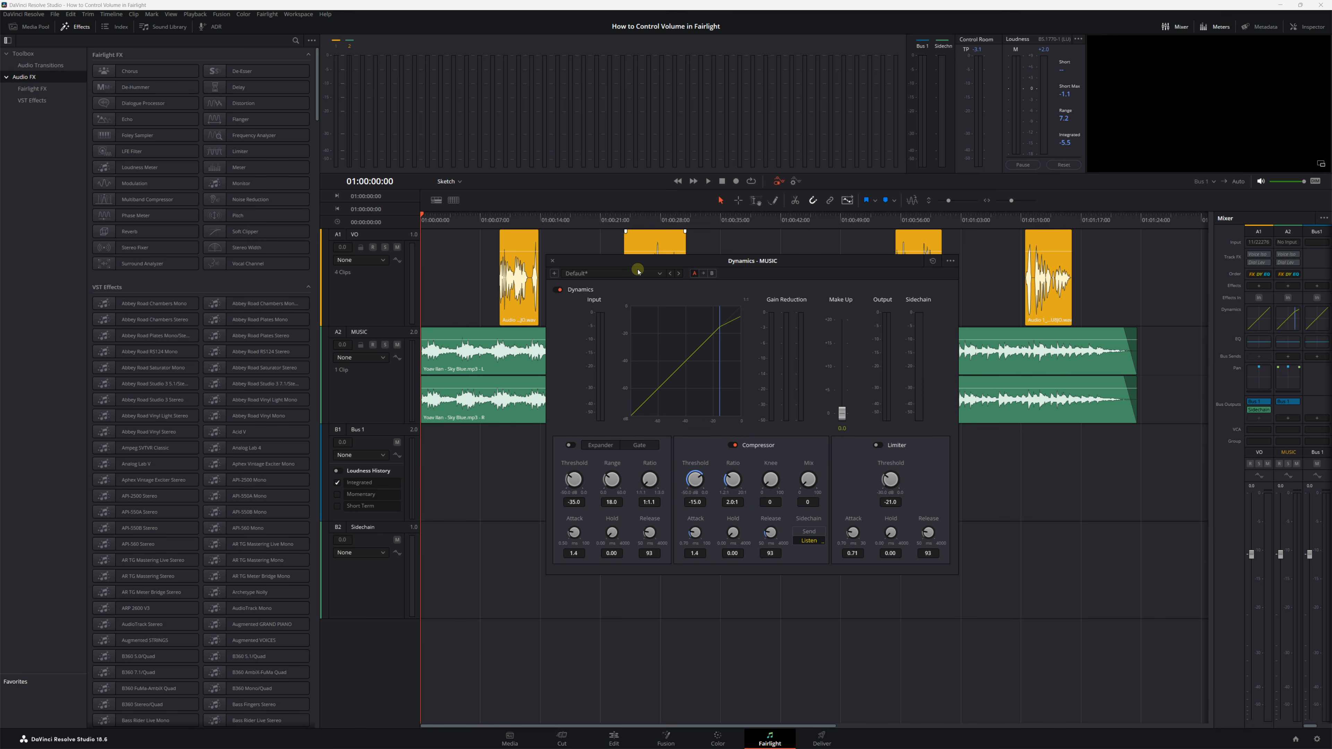
{"action": "left_click_drag", "start_coordinate": [638, 262], "coordinate": [725, 379]}
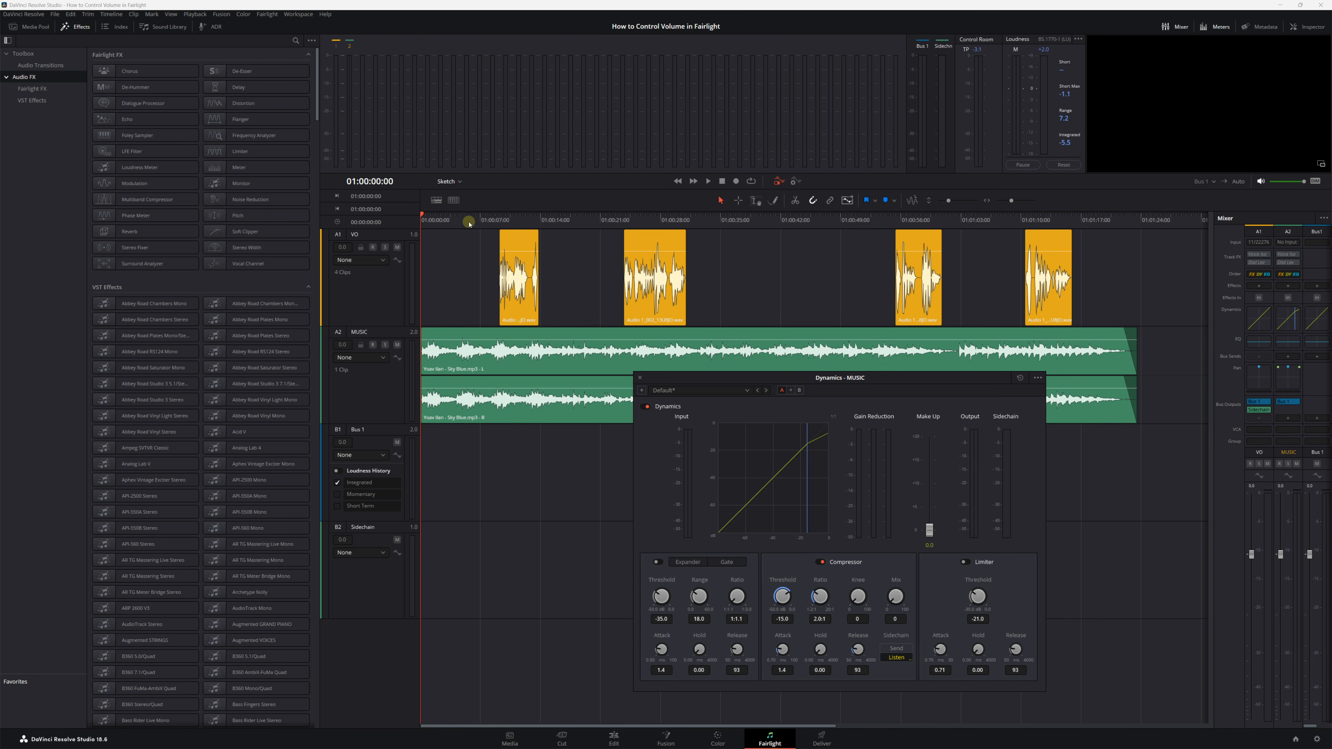
Lower the music compressor's threshold to -35.0 dB while playing the timeline through the first VO clip
{"action": "key", "text": "space"}
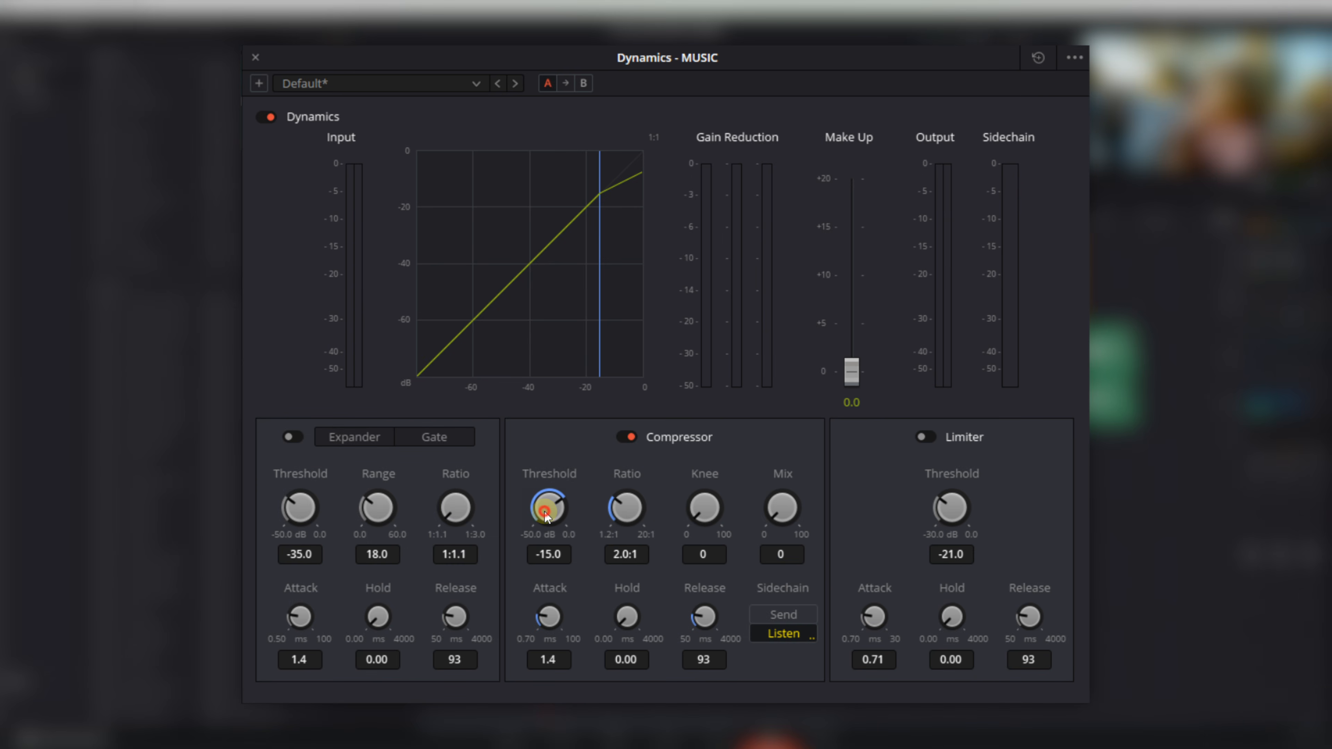
{"action": "mouse_move", "coordinate": [544, 517]}
{"action": "left_mouse_down"}
{"action": "mouse_move", "coordinate": [527, 535]}
{"action": "mouse_move", "coordinate": [491, 729]}
{"action": "mouse_move", "coordinate": [494, 692]}
{"action": "mouse_move", "coordinate": [336, 705]}
{"action": "mouse_move", "coordinate": [344, 693]}
{"action": "left_mouse_up"}
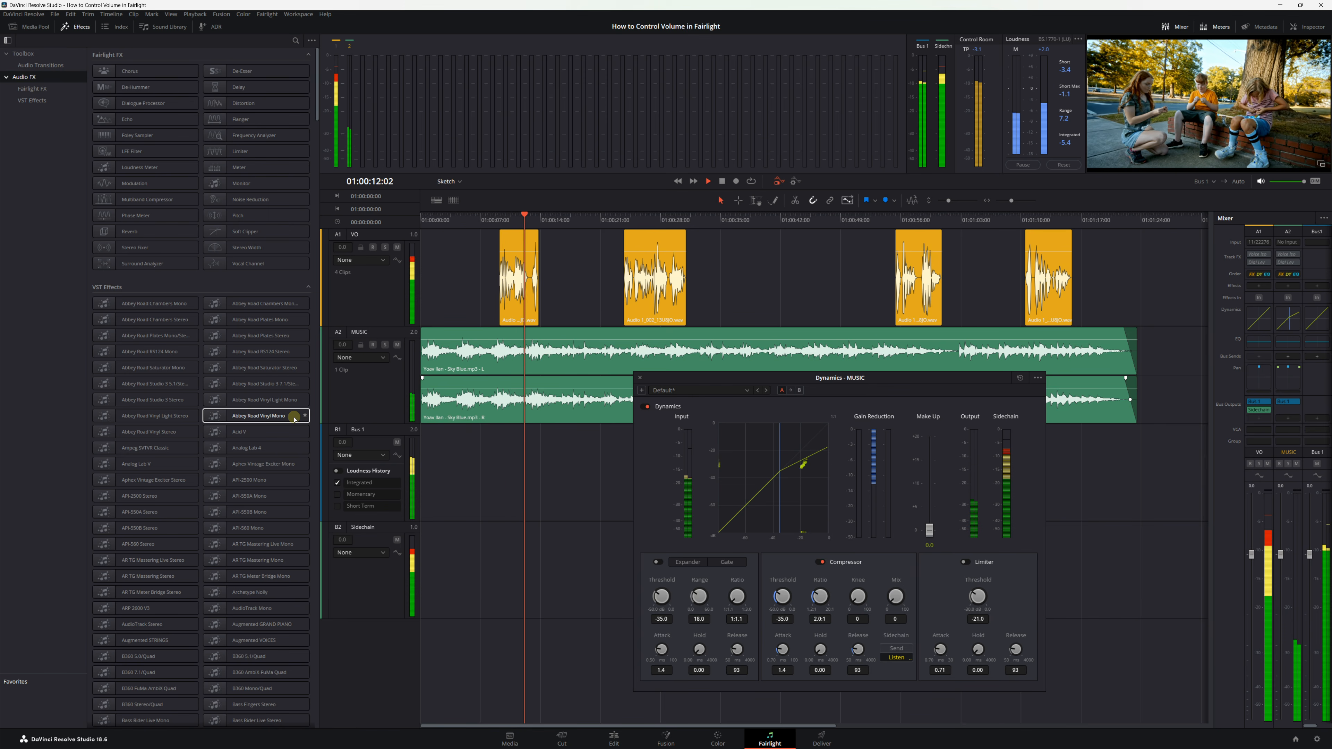
{"action": "key", "text": "space"}
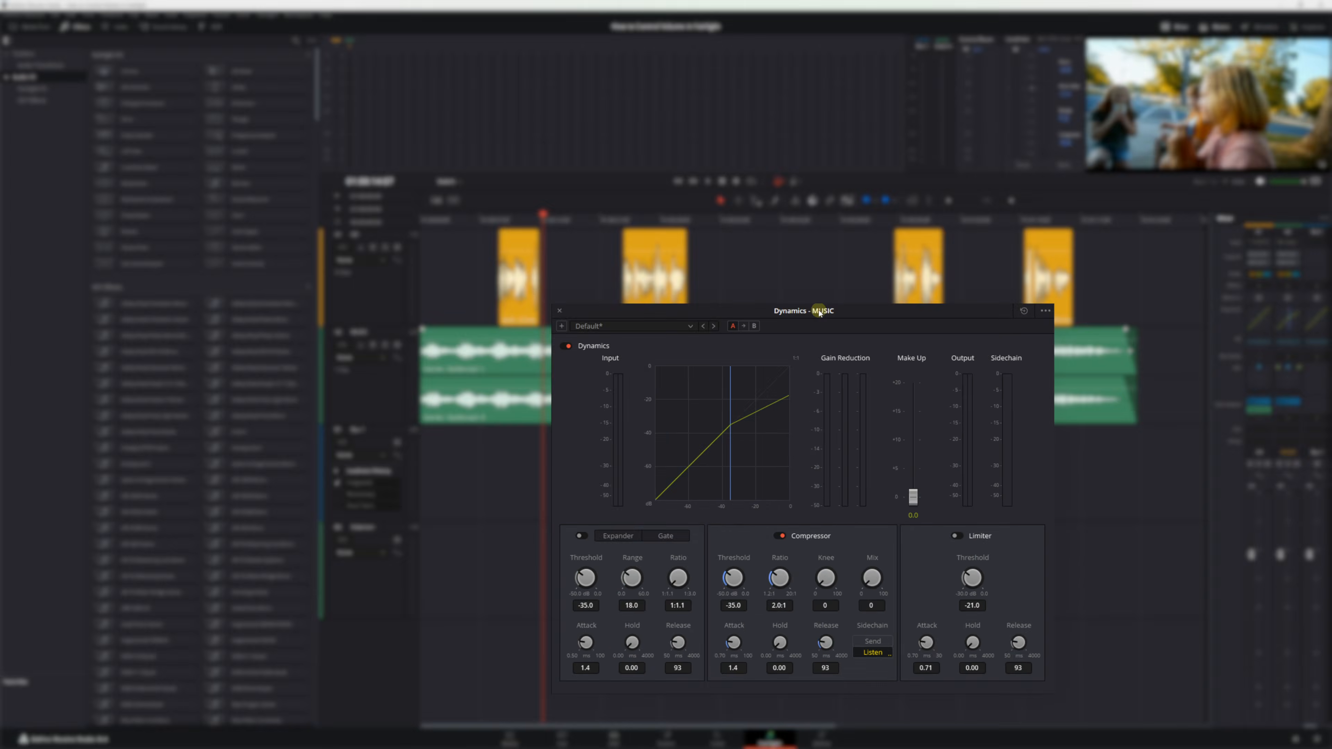
Set the music compressor's attack to 100 ms, hold to 816 ms and release to 1527 ms, and play from before the first VO clip
{"action": "left_click_drag", "start_coordinate": [839, 344], "coordinate": [819, 192]}
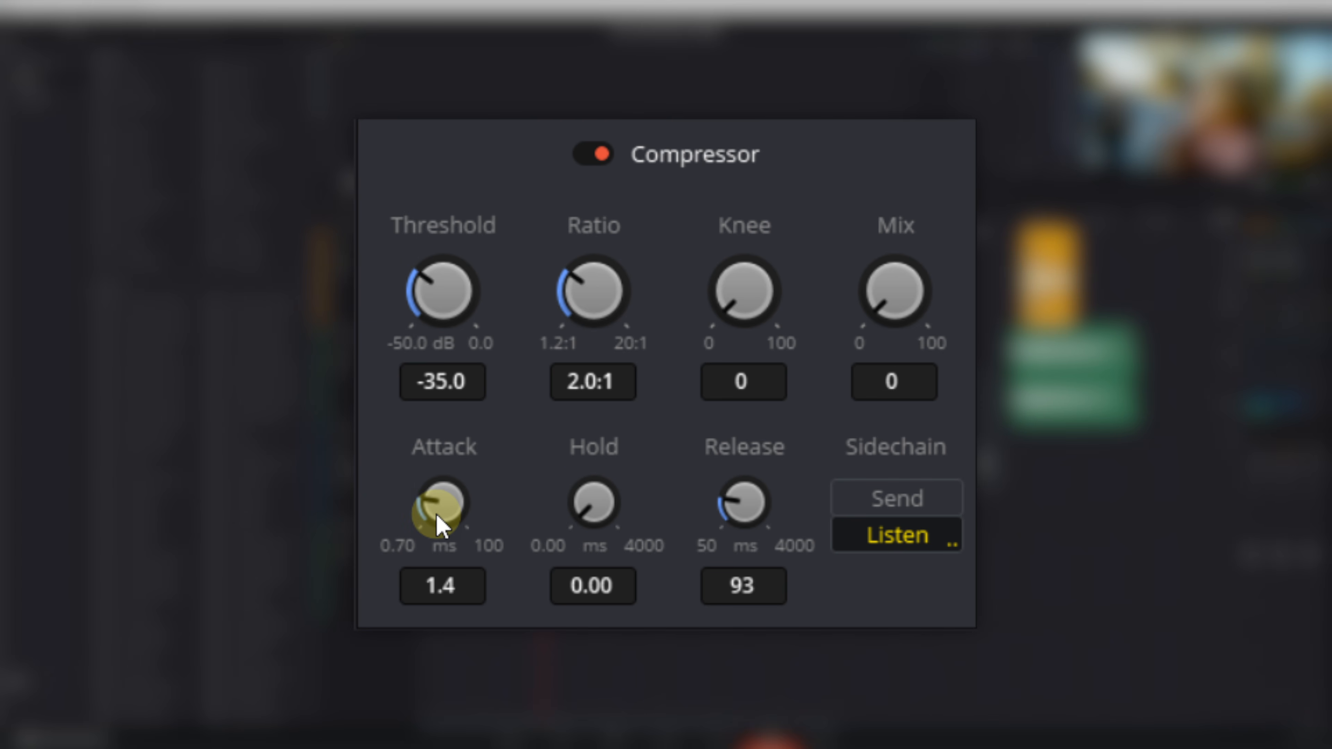
{"action": "left_click_drag", "start_coordinate": [437, 525], "coordinate": [760, 586]}
{"action": "left_click_drag", "start_coordinate": [612, 521], "coordinate": [713, 508]}
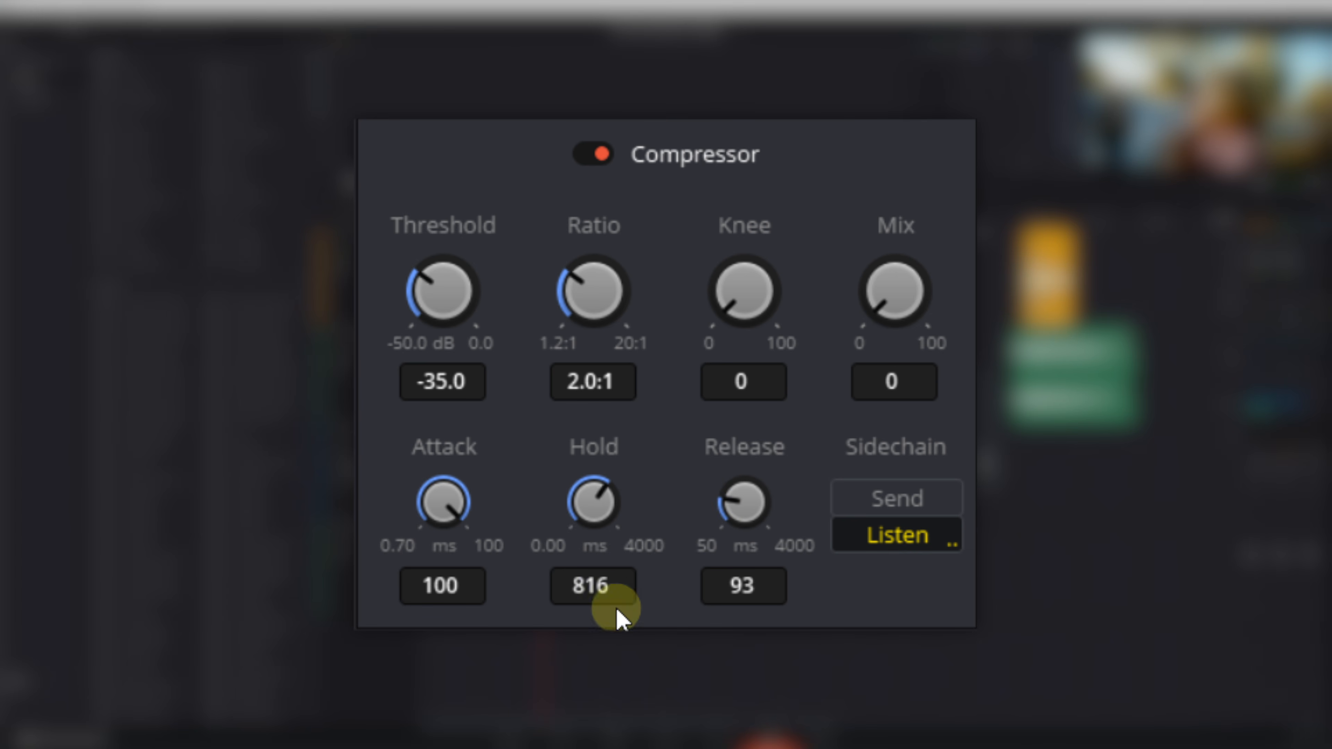
{"action": "left_click", "coordinate": [727, 518]}
{"action": "left_click_drag", "start_coordinate": [736, 517], "coordinate": [886, 523]}
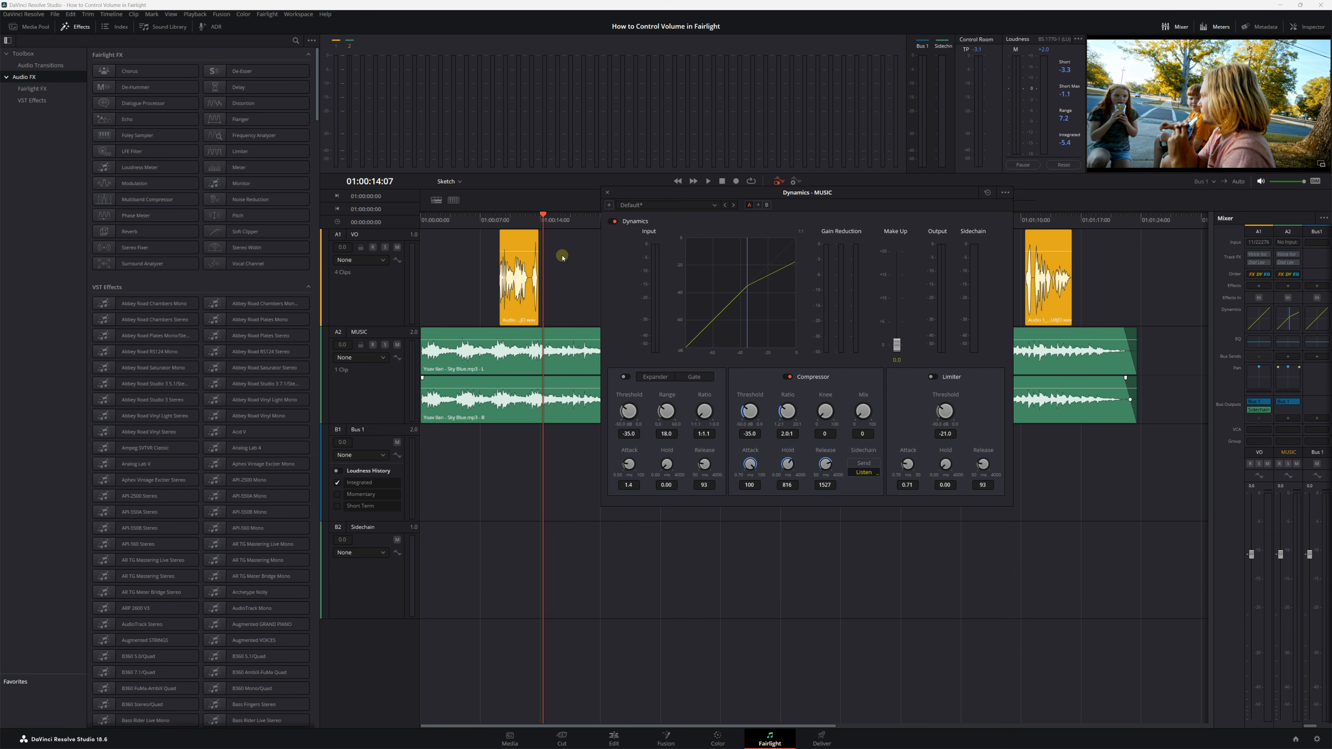
{"action": "left_click", "coordinate": [470, 218]}
{"action": "key", "text": "space"}
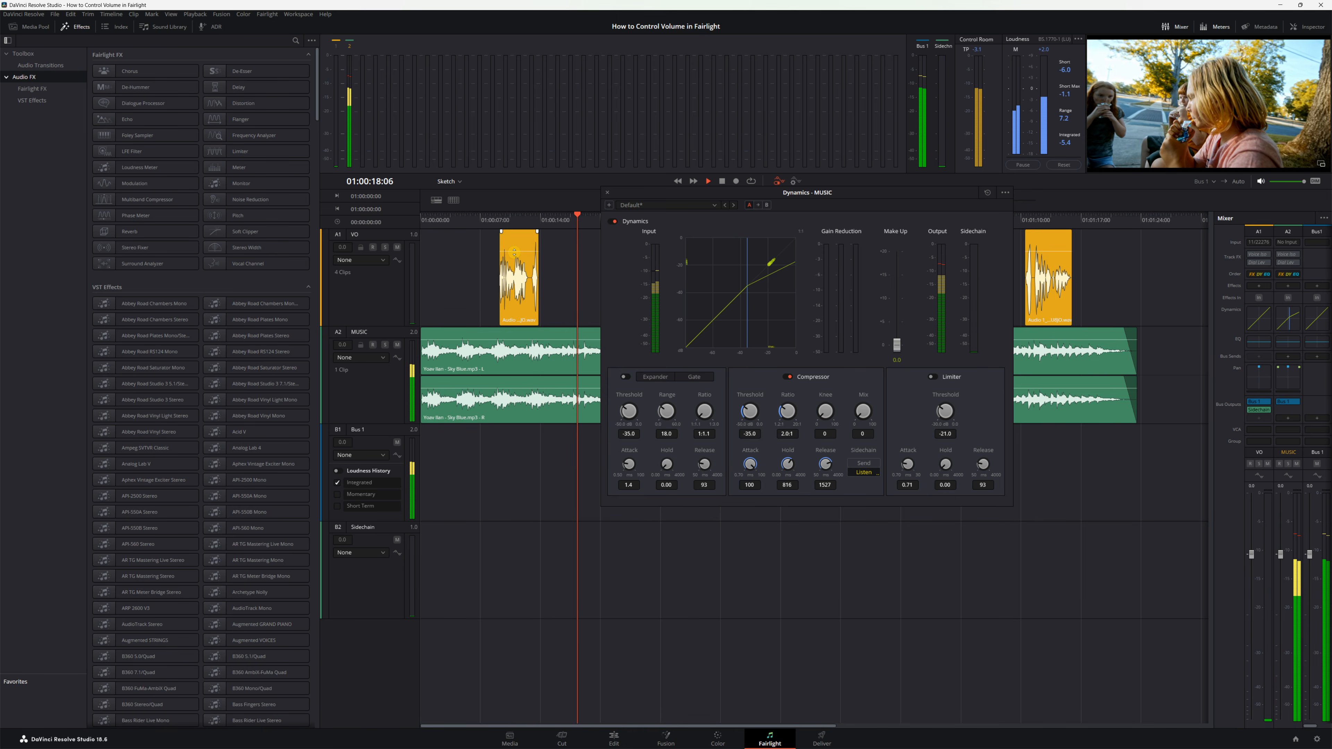
Stop playback and lower the music compressor's threshold to -50.0 dB
{"action": "key", "text": "space"}
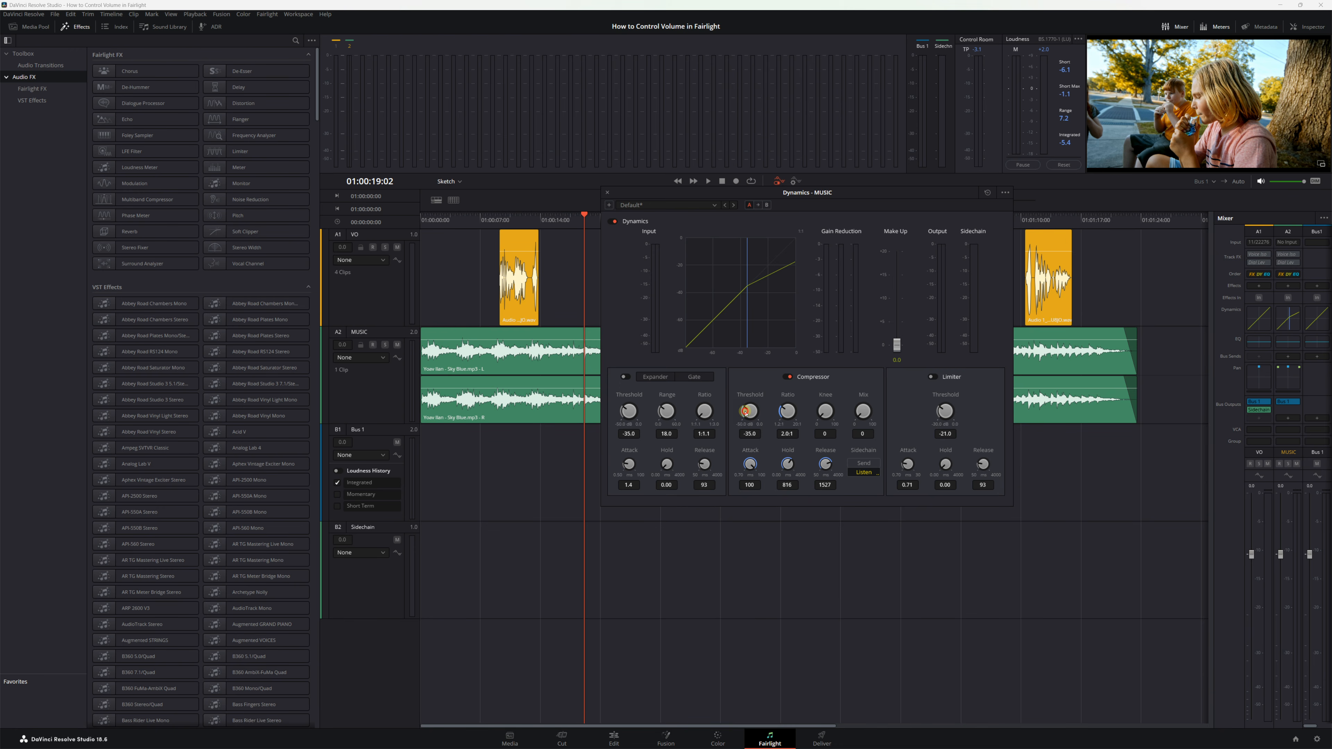
{"action": "mouse_move", "coordinate": [745, 414]}
{"action": "left_mouse_down"}
{"action": "mouse_move", "coordinate": [749, 438]}
{"action": "mouse_move", "coordinate": [740, 402]}
{"action": "left_mouse_up"}
{"action": "left_click_drag", "start_coordinate": [408, 256], "coordinate": [408, 285]}
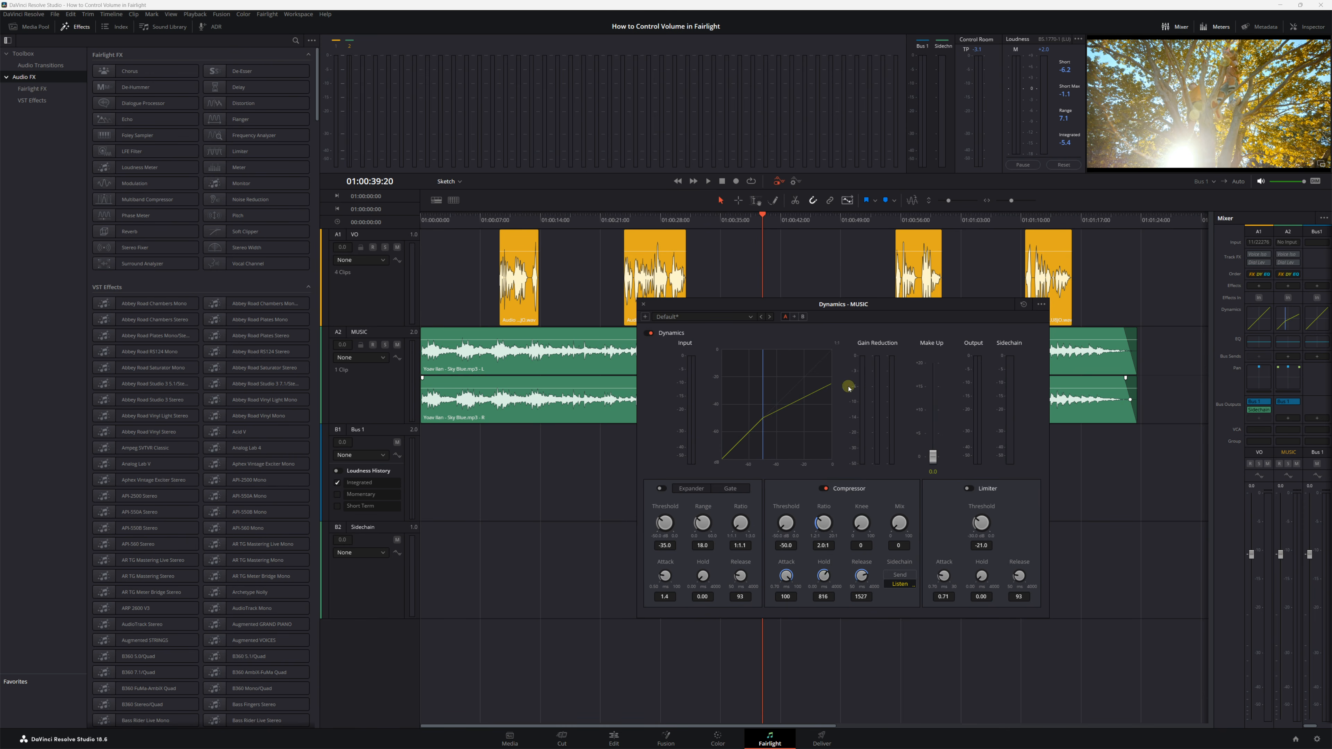
Reposition the MUSIC track's dynamics window over the timeline and close it
{"action": "left_click_drag", "start_coordinate": [734, 305], "coordinate": [708, 409]}
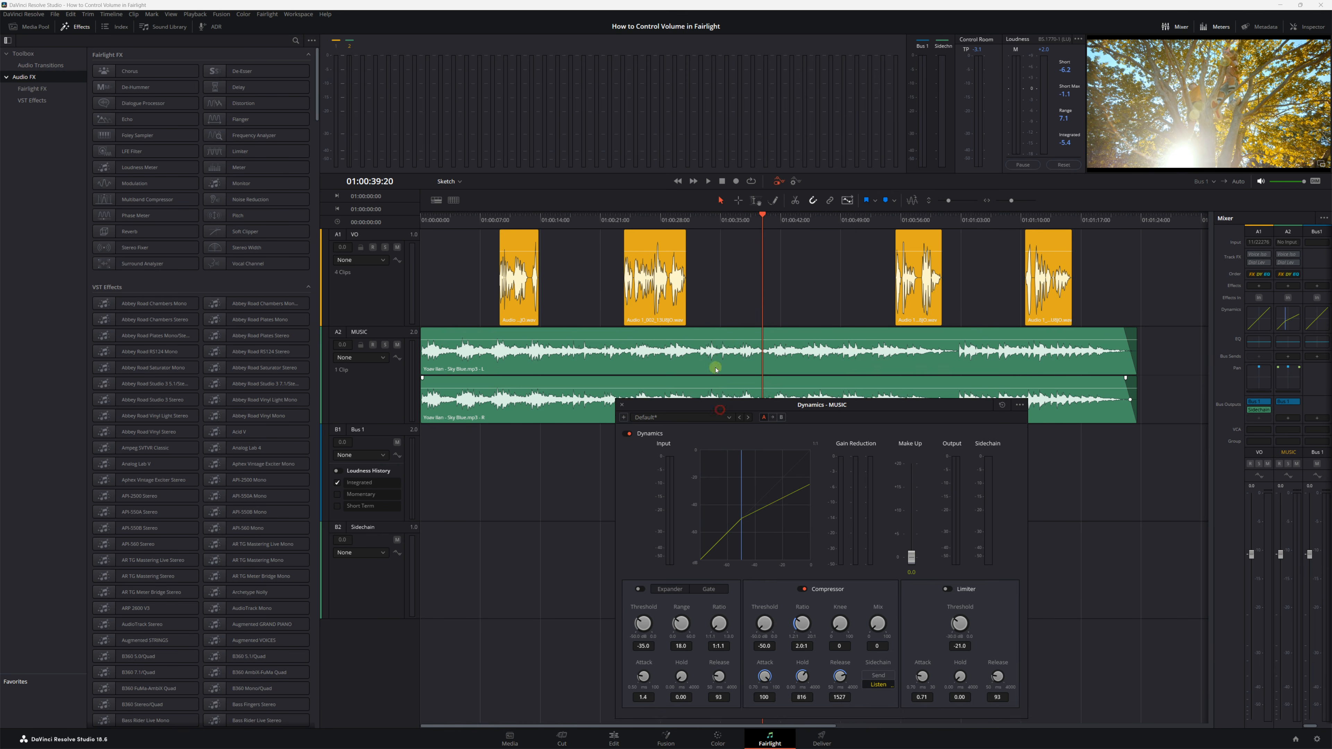
{"action": "left_click_drag", "start_coordinate": [720, 411], "coordinate": [709, 335]}
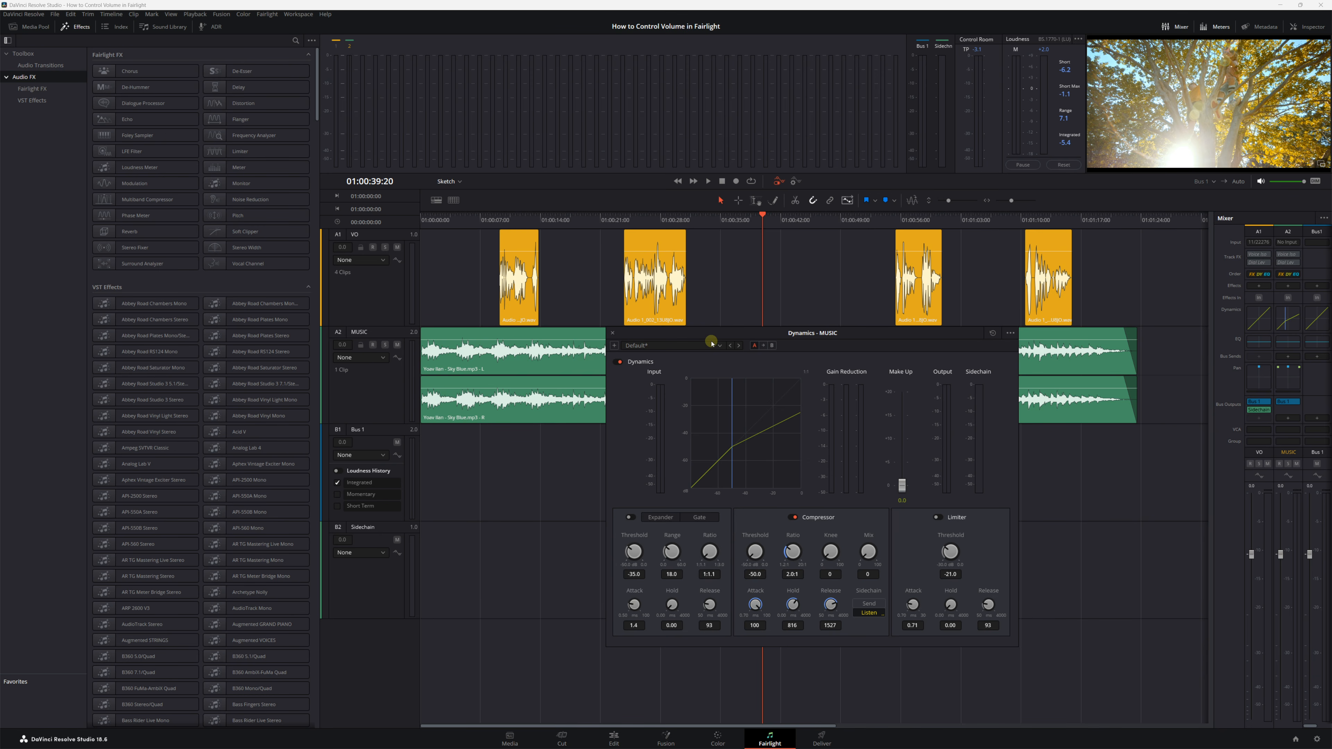
{"action": "left_click_drag", "start_coordinate": [711, 336], "coordinate": [659, 345]}
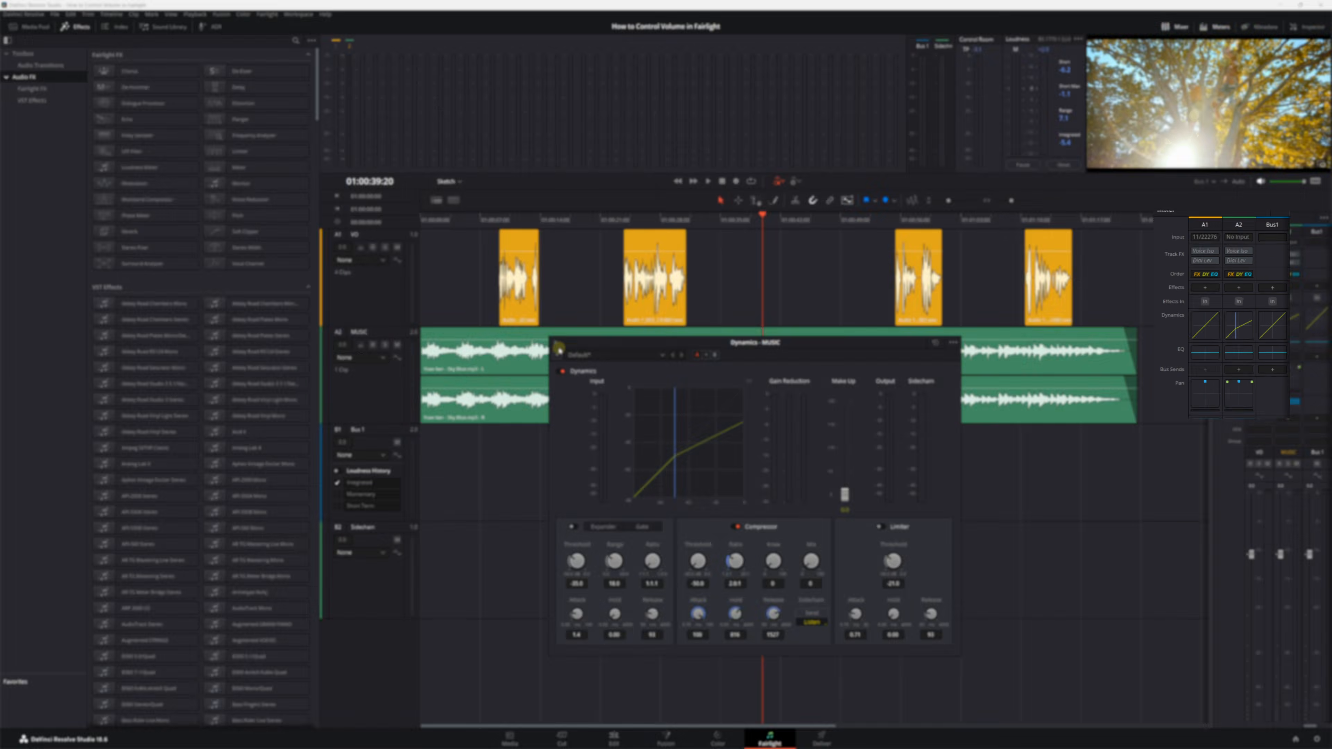
{"action": "left_click", "coordinate": [511, 346]}
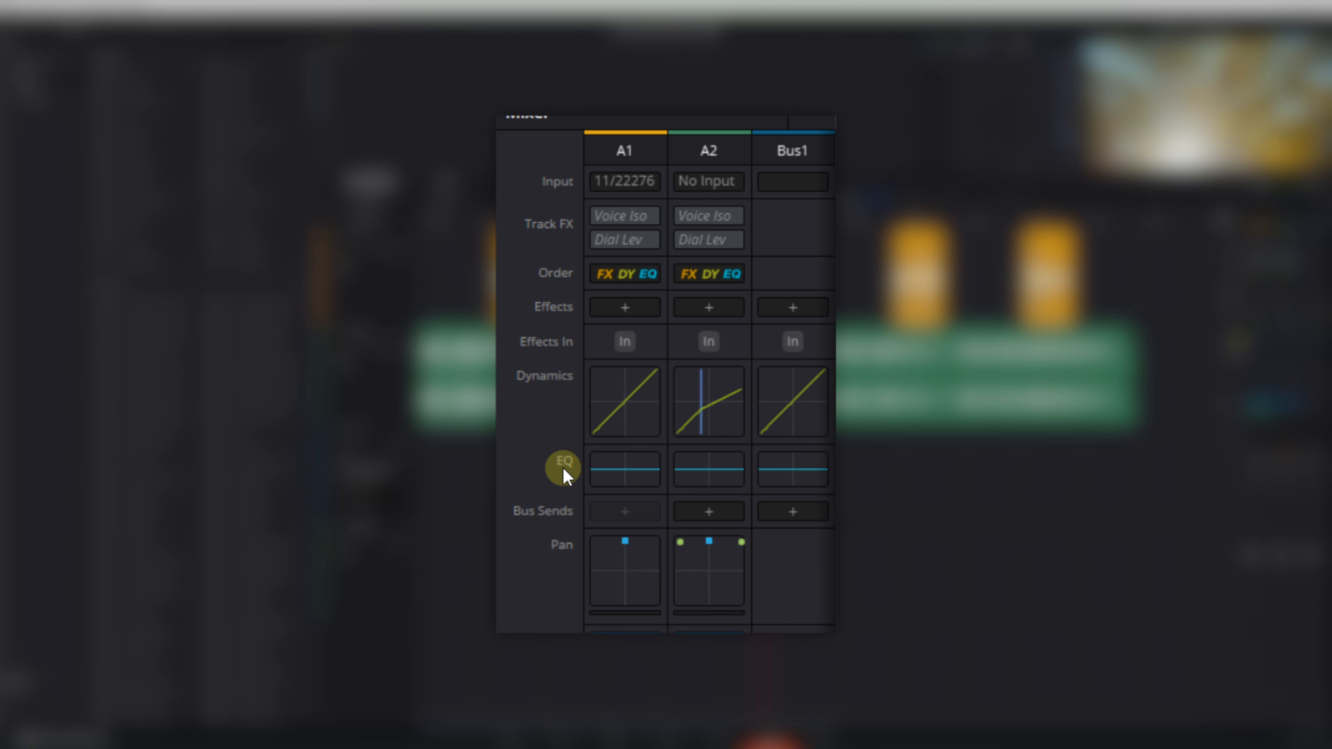
Open the MUSIC track's equalizer and pull Band 4 down to -8.8 dB at about 1 kHz
{"action": "double_click", "coordinate": [695, 480]}
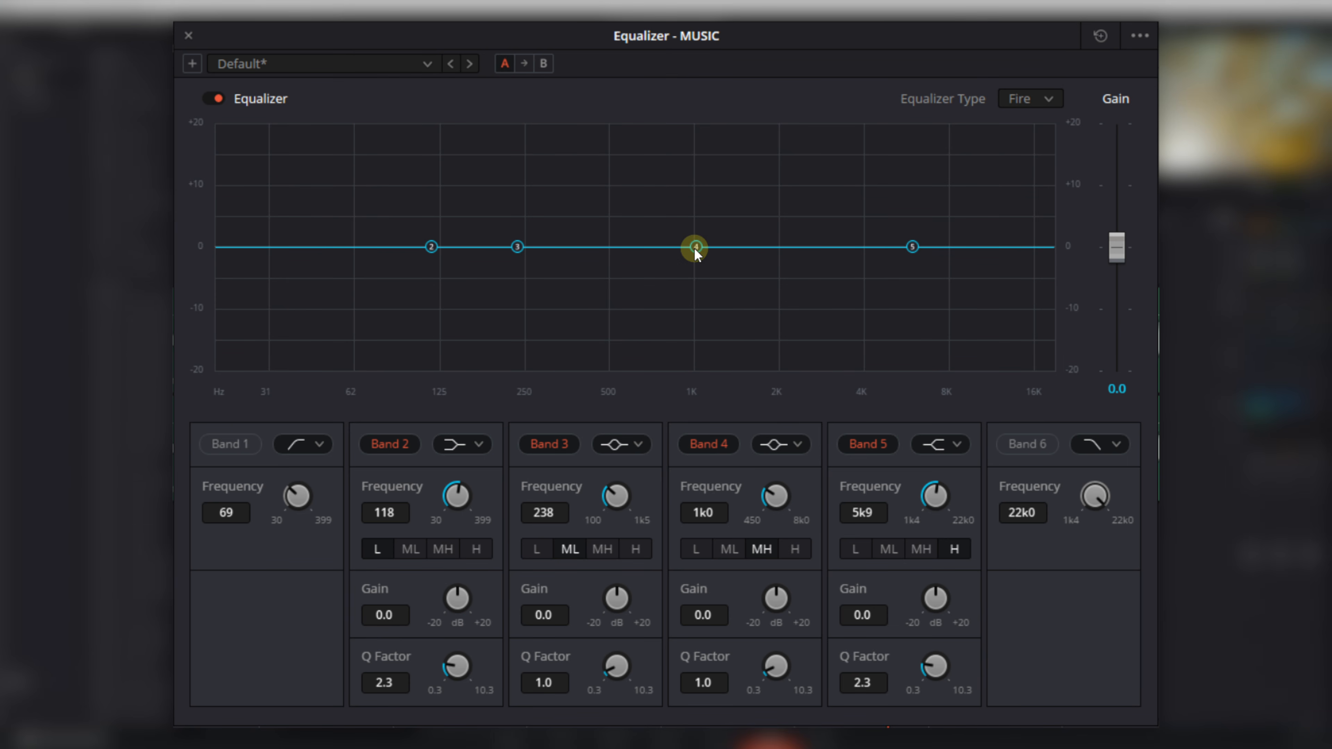
{"action": "left_click_drag", "start_coordinate": [694, 249], "coordinate": [693, 249]}
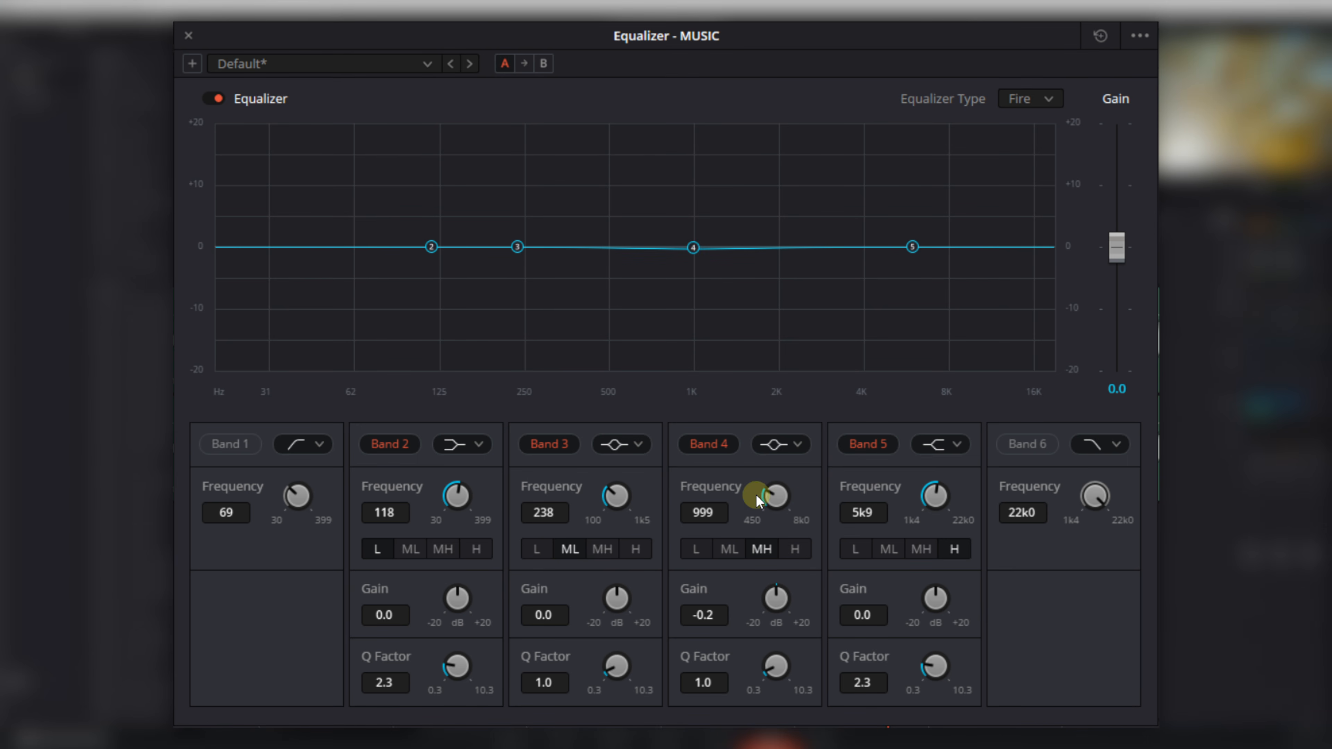
{"action": "left_click_drag", "start_coordinate": [768, 499], "coordinate": [770, 496]}
{"action": "left_click_drag", "start_coordinate": [693, 250], "coordinate": [696, 308]}
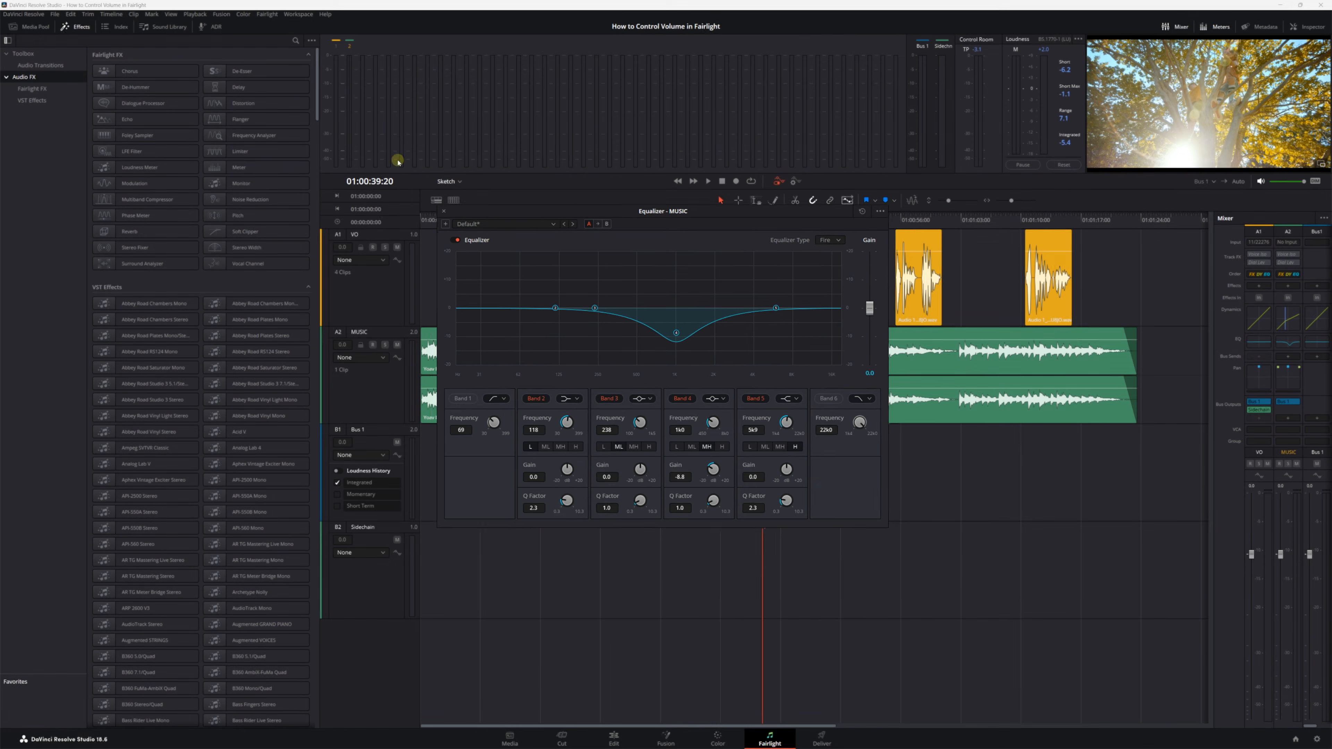
Move the equalizer window off the clips and play from the second VO clip, switching the music equalizer from bypassed to active
{"action": "left_click_drag", "start_coordinate": [588, 209], "coordinate": [749, 401]}
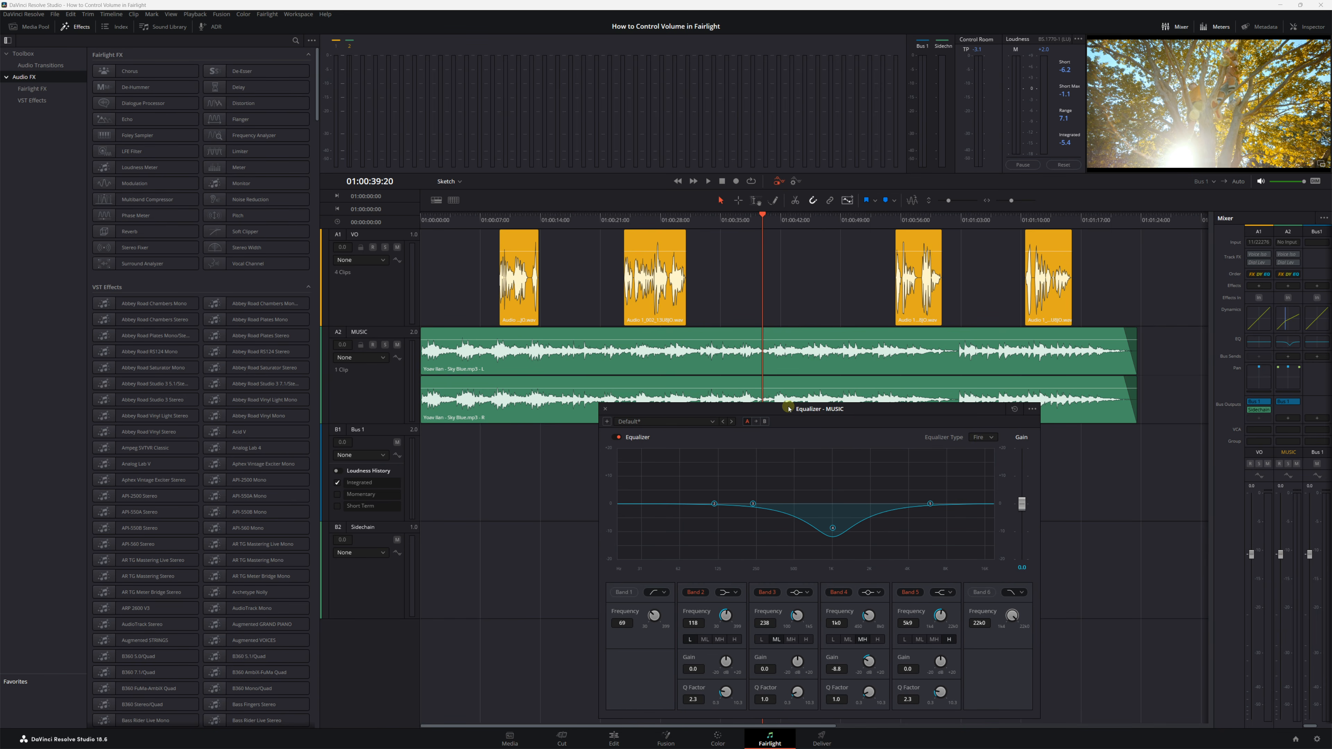
{"action": "left_click", "coordinate": [623, 218]}
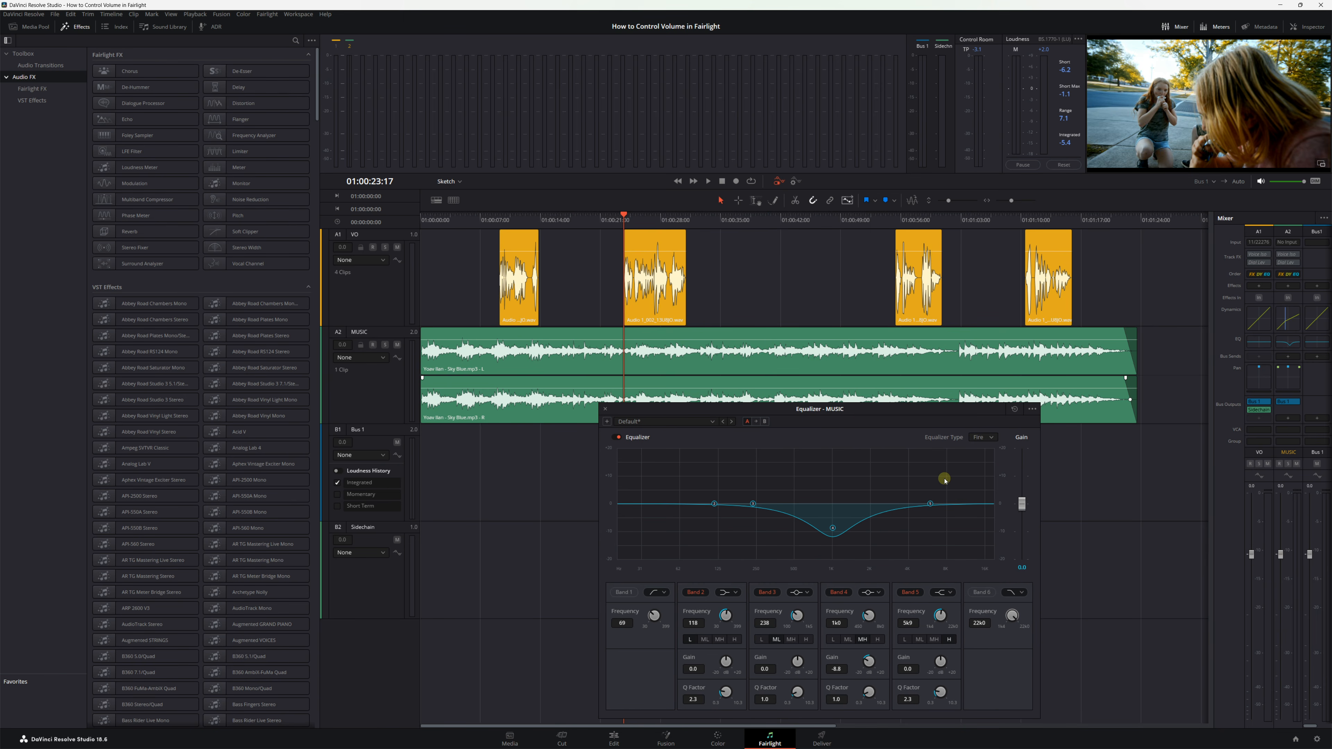
{"action": "left_click", "coordinate": [619, 438]}
{"action": "key", "text": "space"}
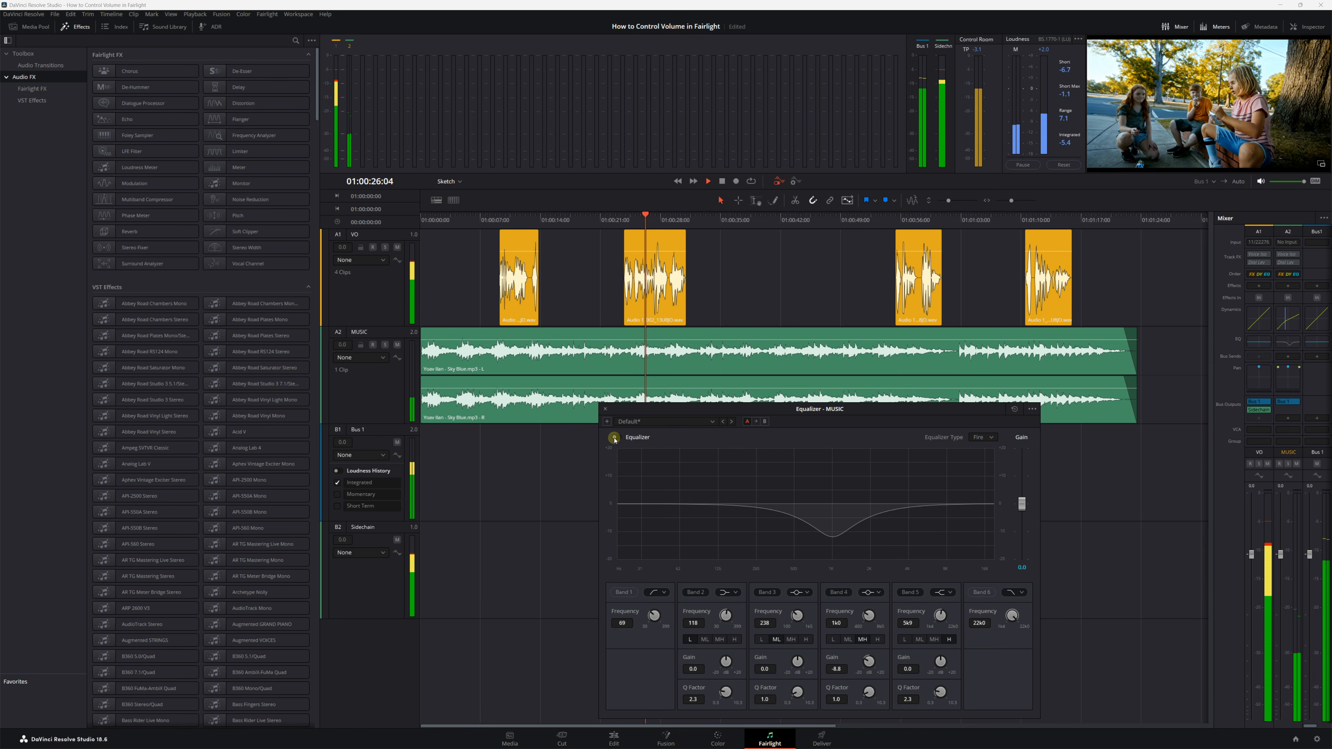
{"action": "left_click", "coordinate": [615, 438]}
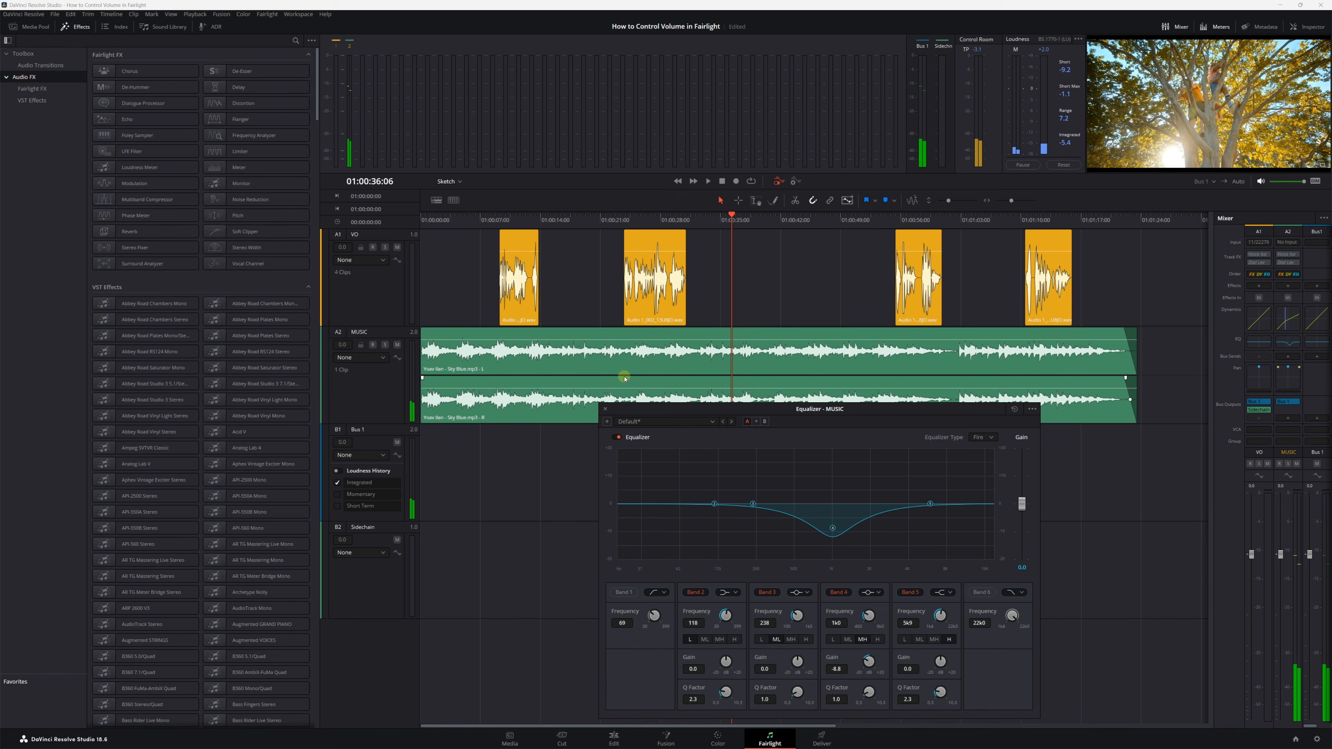
Replay the second VO clip to compare the music equalizer off and on once more, and save the project
{"action": "left_click", "coordinate": [623, 220]}
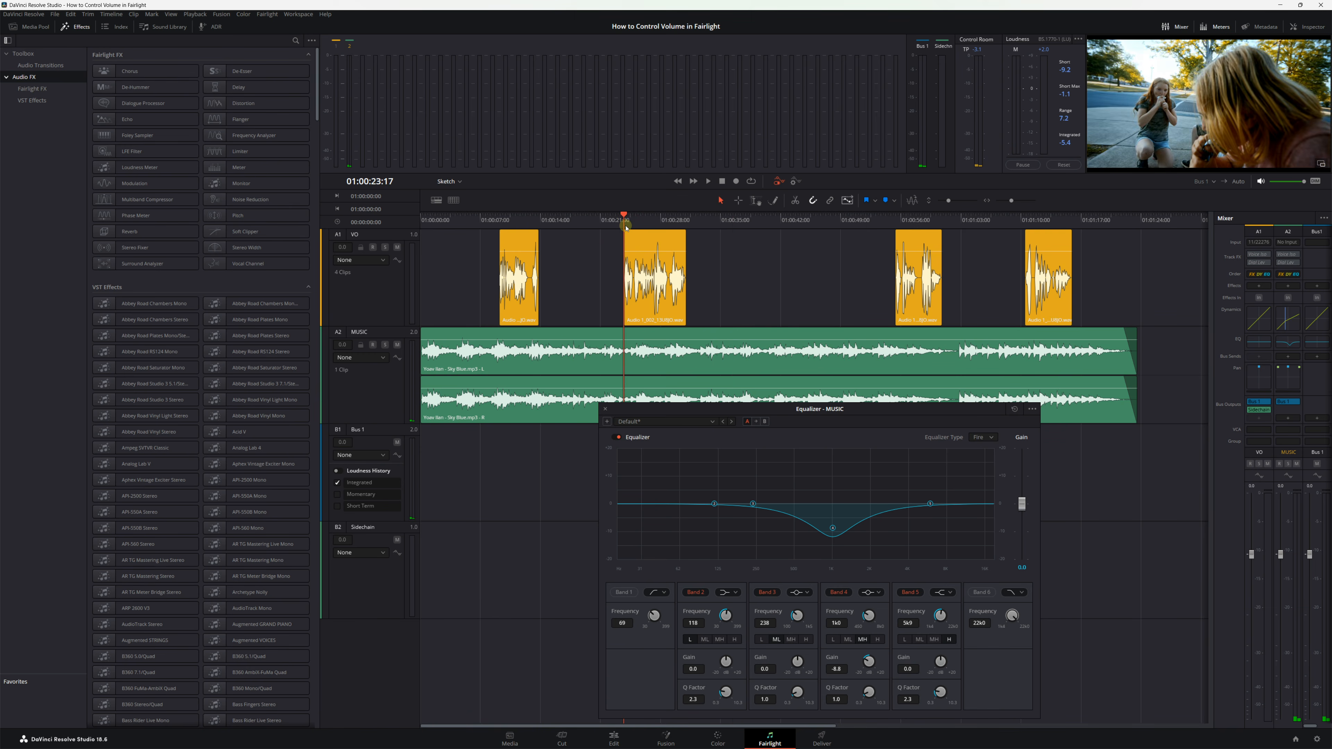
{"action": "key", "text": "space"}
{"action": "left_click", "coordinate": [618, 437]}
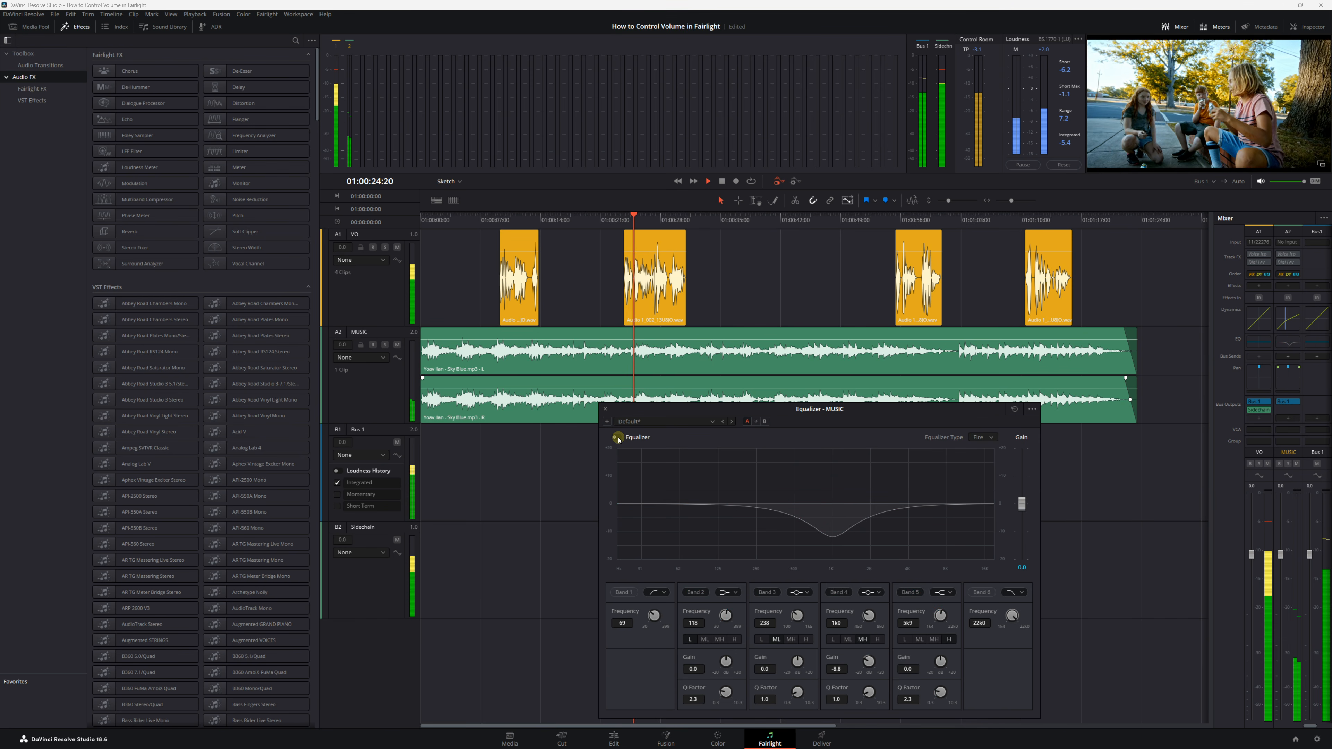
{"action": "left_click", "coordinate": [617, 437]}
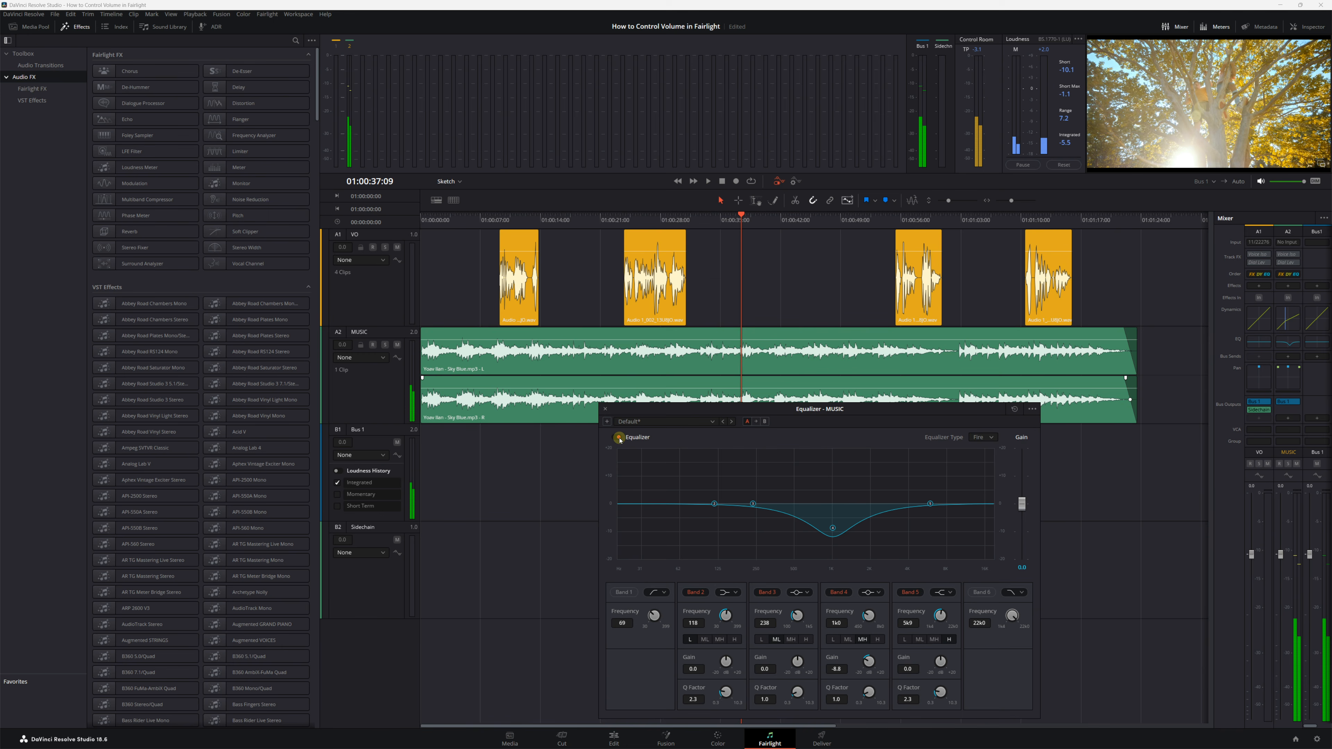
{"action": "key", "text": "ctrl+s"}
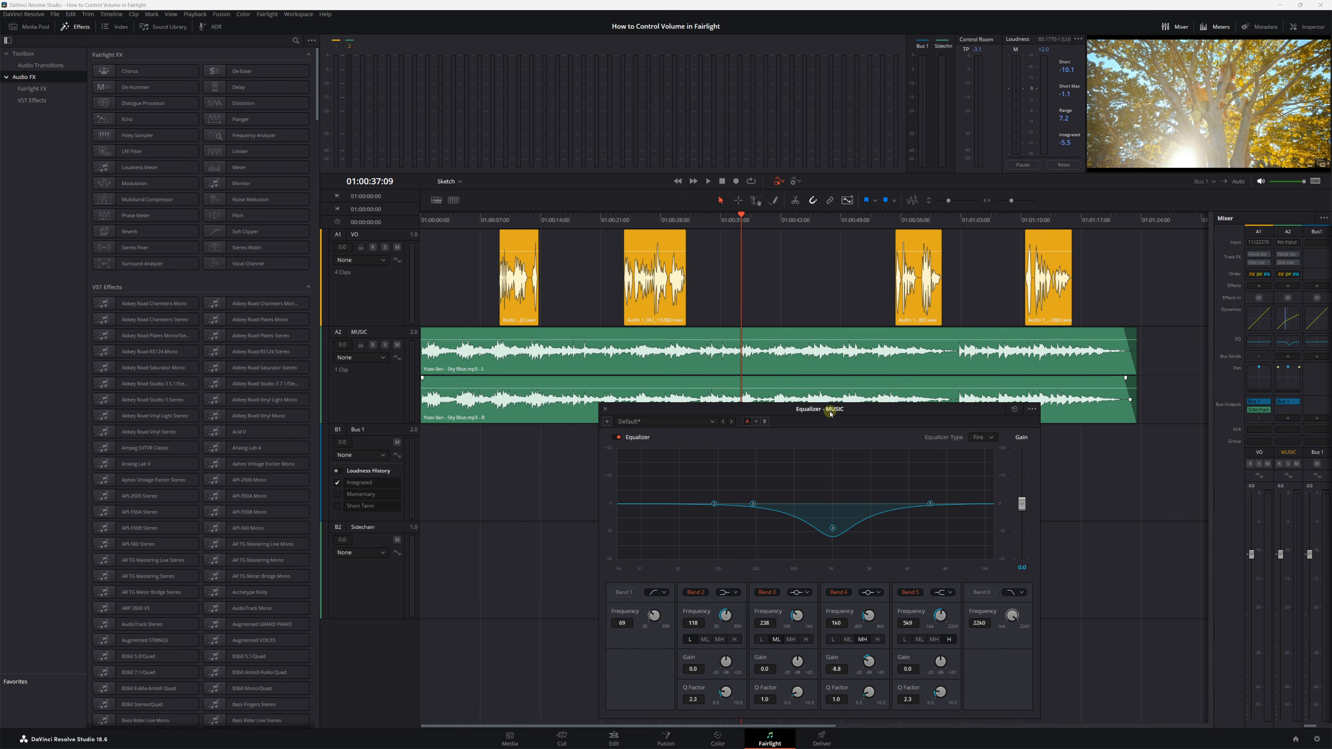
{"action": "left_click_drag", "start_coordinate": [829, 414], "coordinate": [830, 298]}
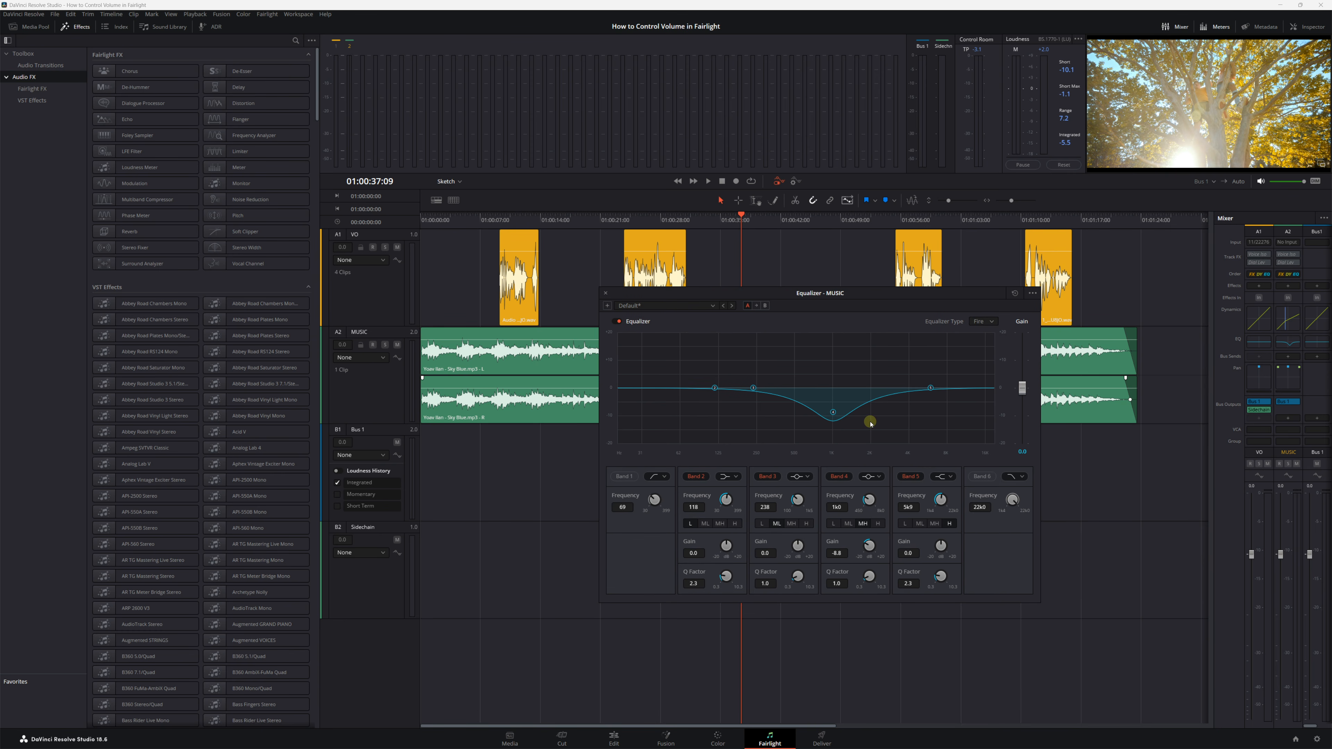